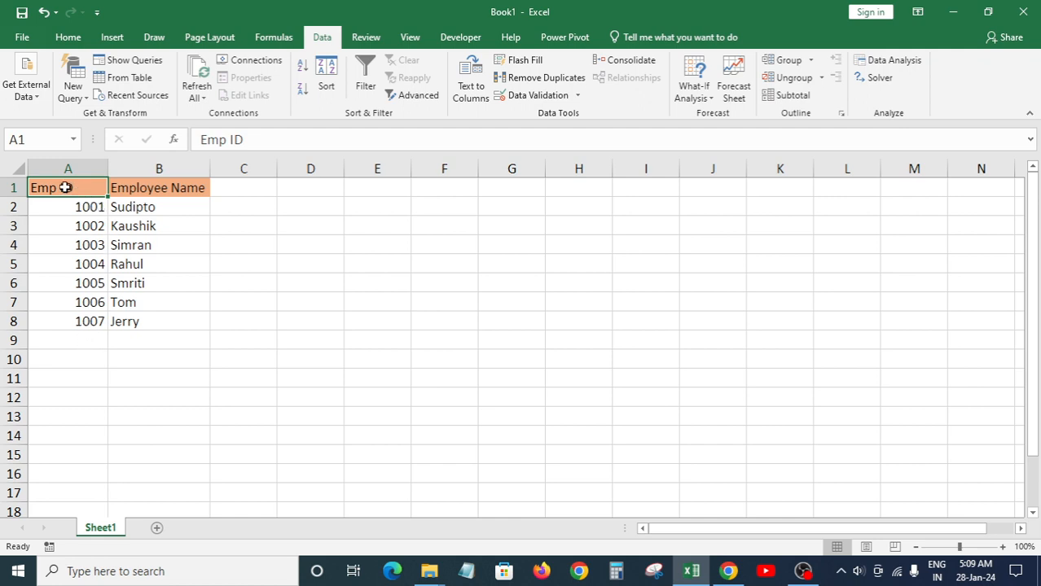
Step: Select various cells in the employee table, ending with the whole Emp ID column A
{"action": "left_click_drag", "start_coordinate": [128, 198], "coordinate": [149, 321]}
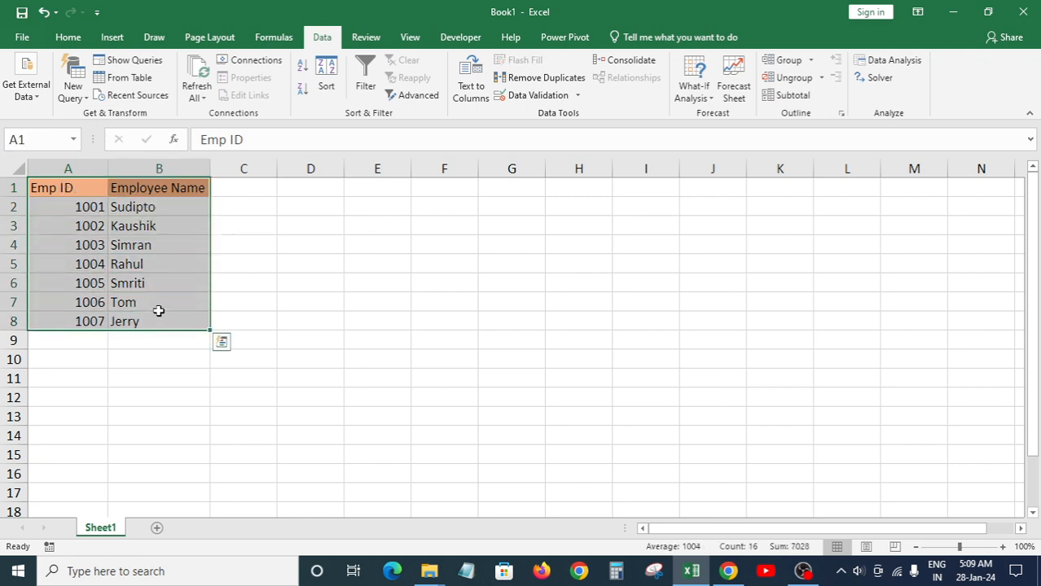
{"action": "left_click", "coordinate": [159, 310]}
{"action": "left_click", "coordinate": [83, 189]}
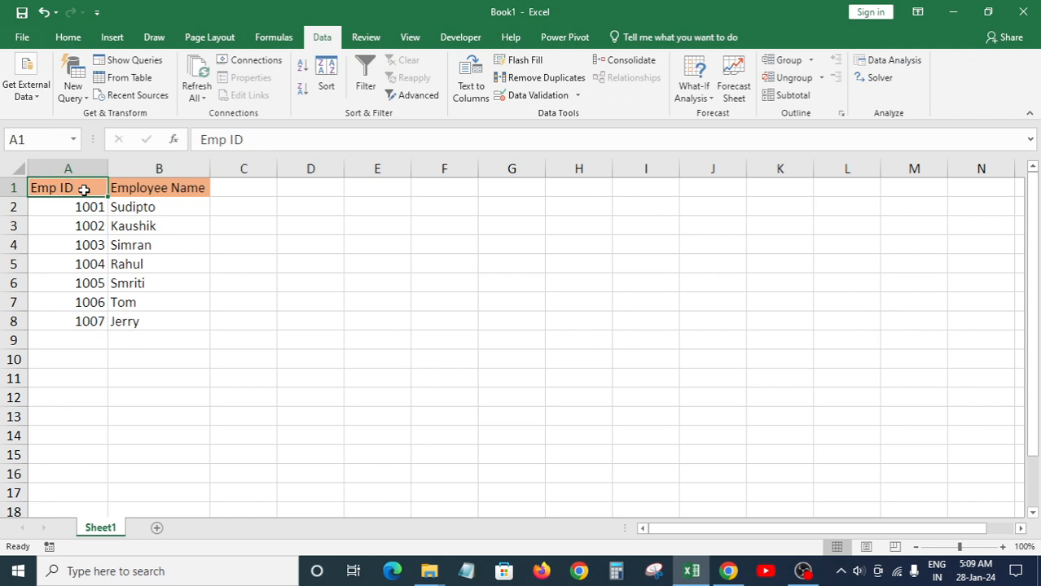
{"action": "left_click", "coordinate": [151, 190]}
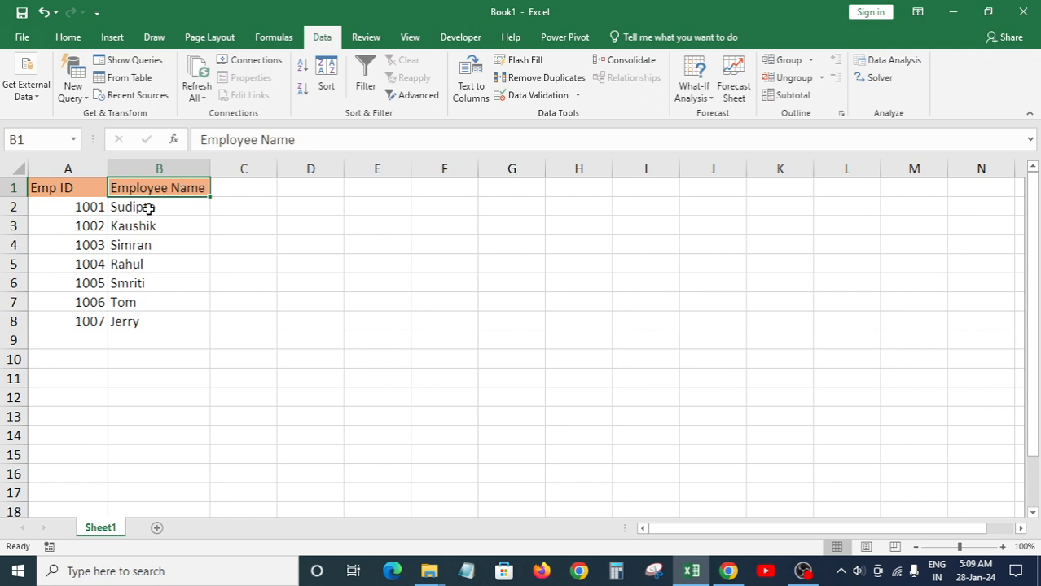
{"action": "left_click", "coordinate": [149, 208]}
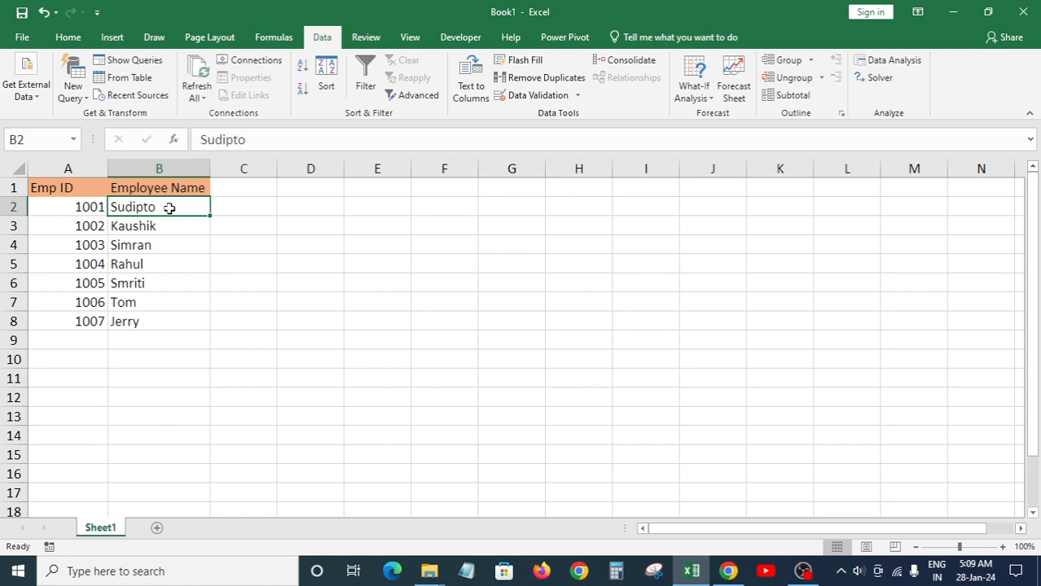
{"action": "left_click", "coordinate": [86, 208]}
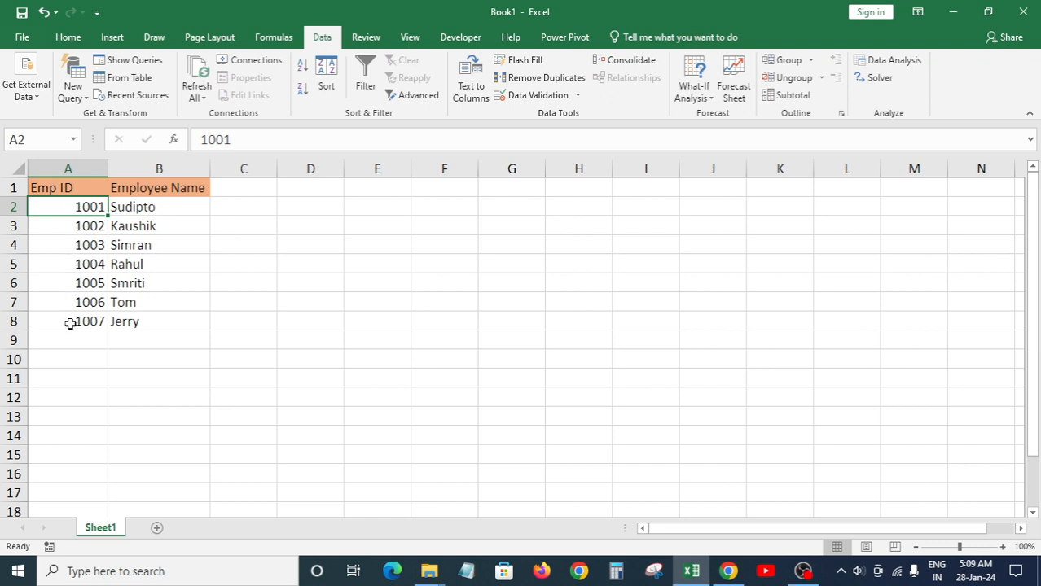
{"action": "left_click_drag", "start_coordinate": [90, 206], "coordinate": [83, 318]}
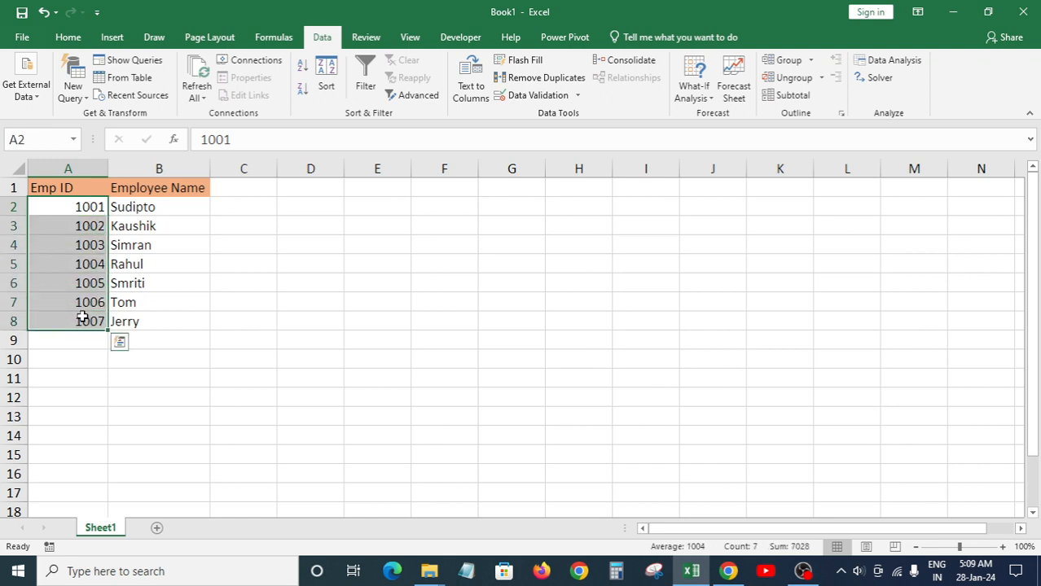
{"action": "left_click", "coordinate": [77, 340]}
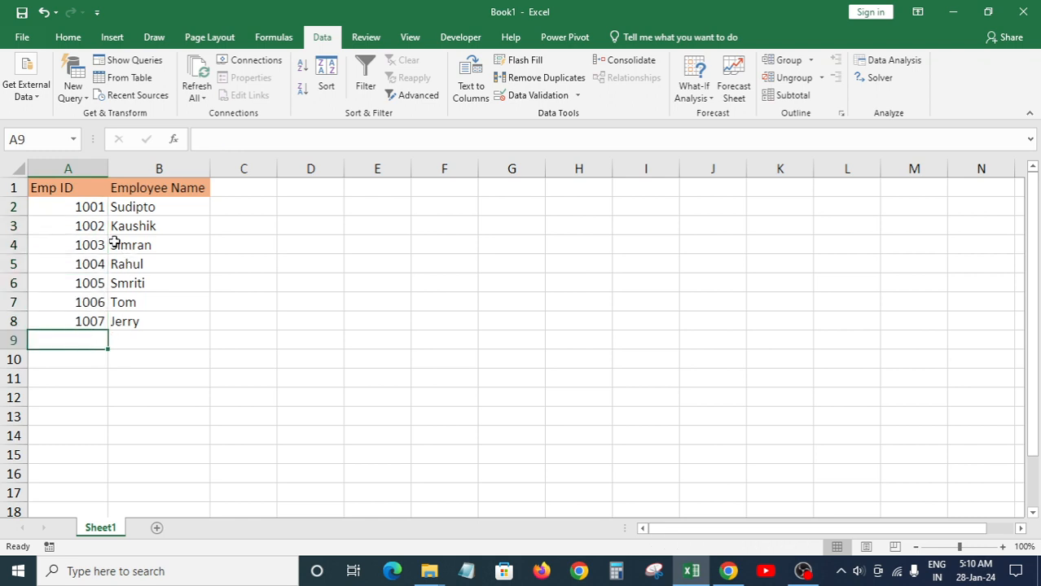
{"action": "left_click", "coordinate": [86, 211]}
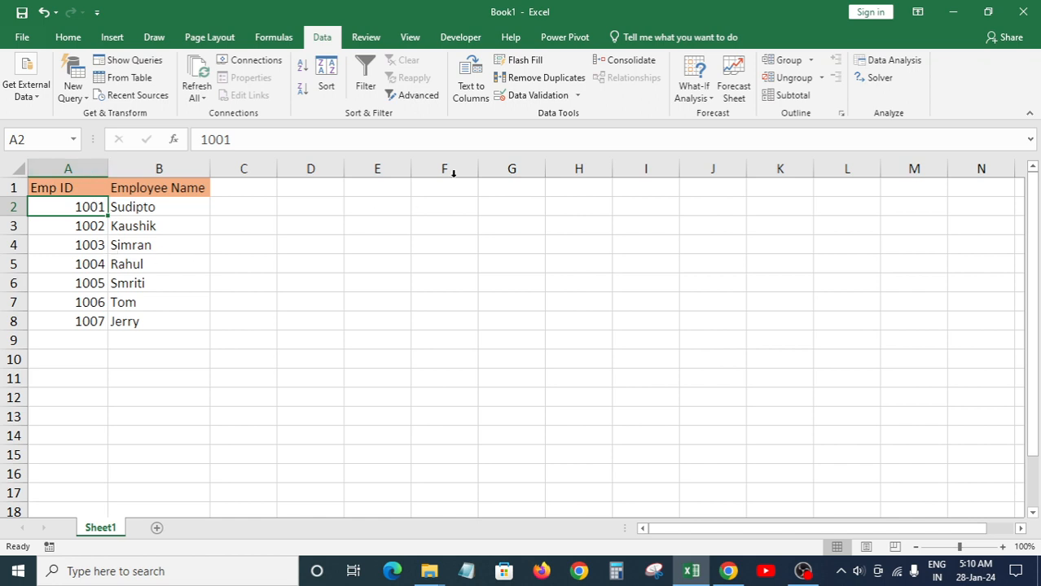
{"action": "left_click", "coordinate": [96, 172]}
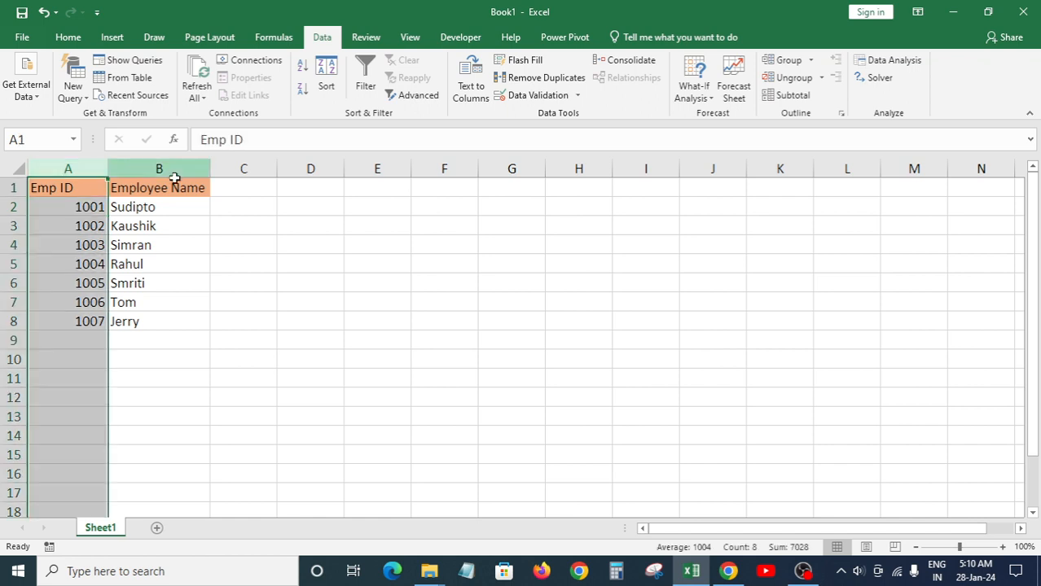
Step: Try clearing column A's validation settings, cancel the dialog, and reselect column A
{"action": "left_click", "coordinate": [534, 96]}
{"action": "left_click", "coordinate": [506, 300]}
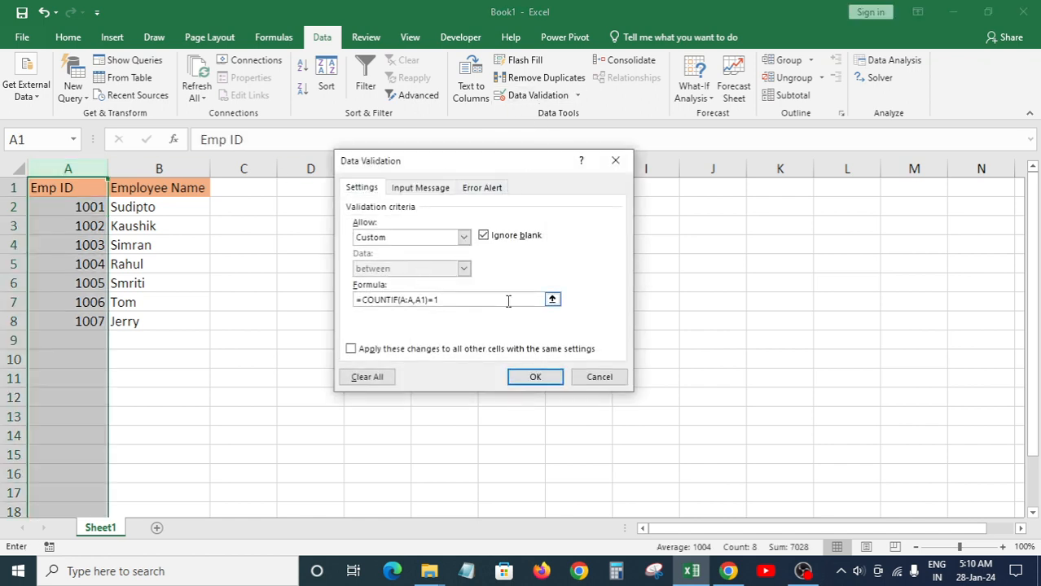
{"action": "left_click", "coordinate": [373, 379]}
{"action": "left_click", "coordinate": [588, 382]}
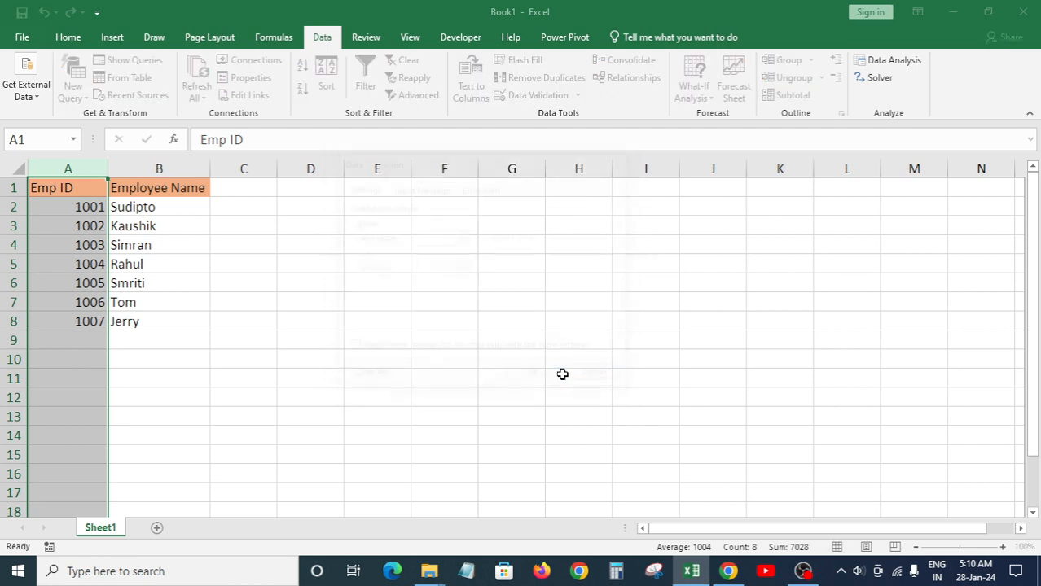
{"action": "left_click", "coordinate": [163, 320]}
{"action": "left_click", "coordinate": [88, 225]}
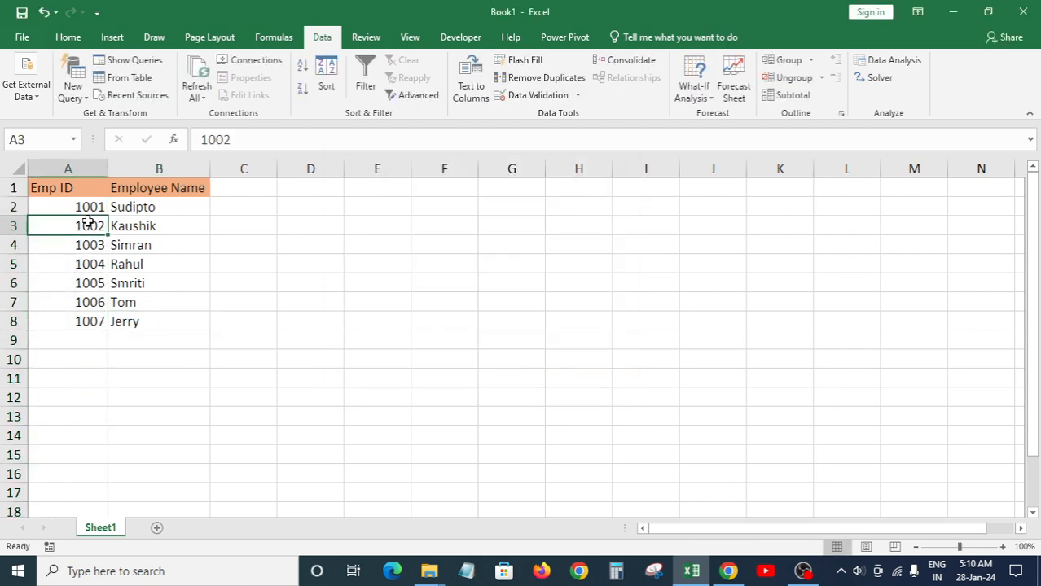
{"action": "left_click", "coordinate": [87, 206]}
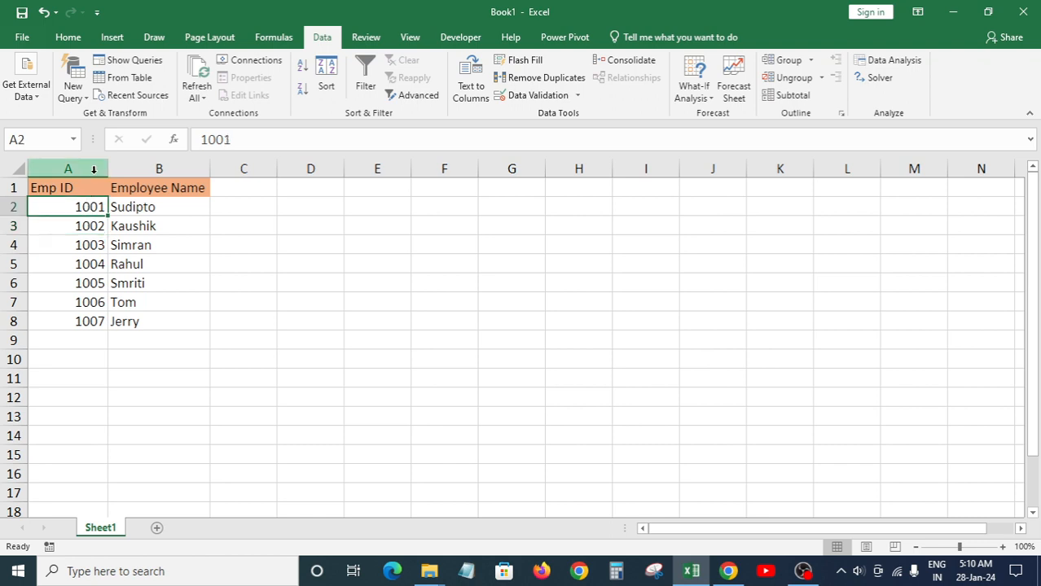
{"action": "left_click", "coordinate": [93, 169]}
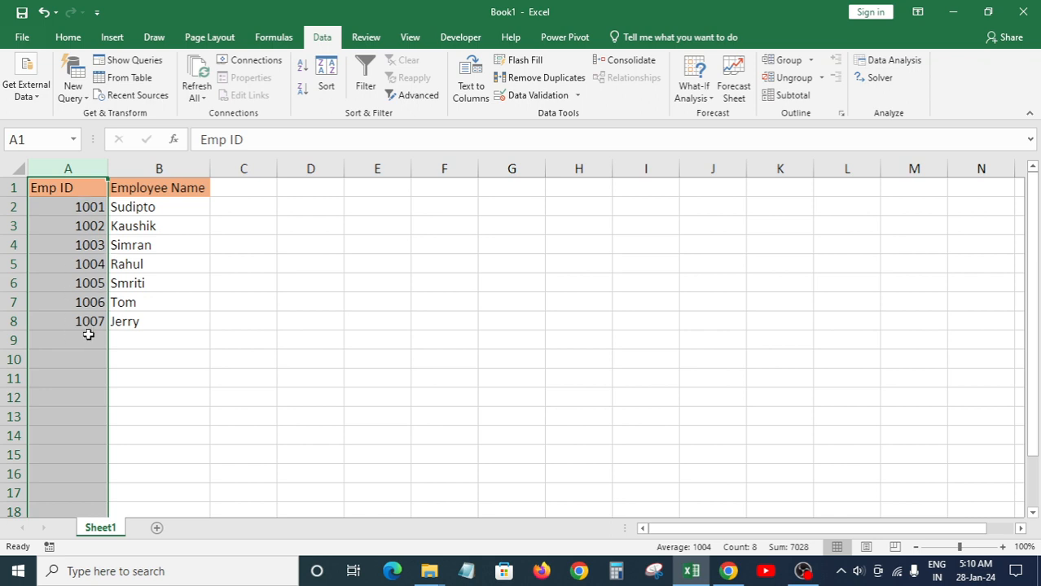
Step: Replace the Custom validation formula with =countif(A:A,A1)=1 and apply it
{"action": "left_click", "coordinate": [520, 96]}
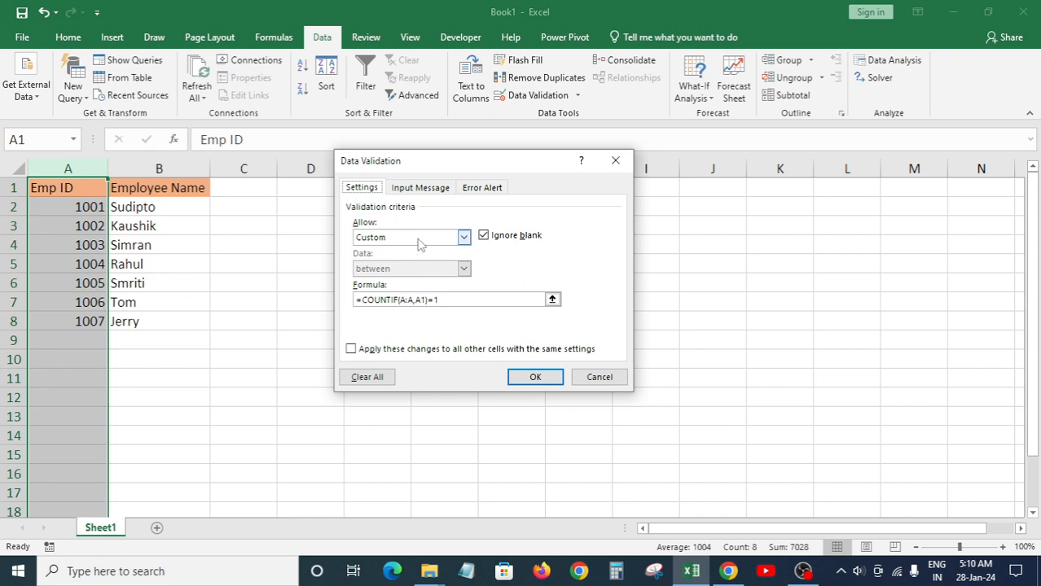
{"action": "left_click", "coordinate": [452, 299]}
{"action": "left_click_drag", "start_coordinate": [452, 300], "coordinate": [339, 291]}
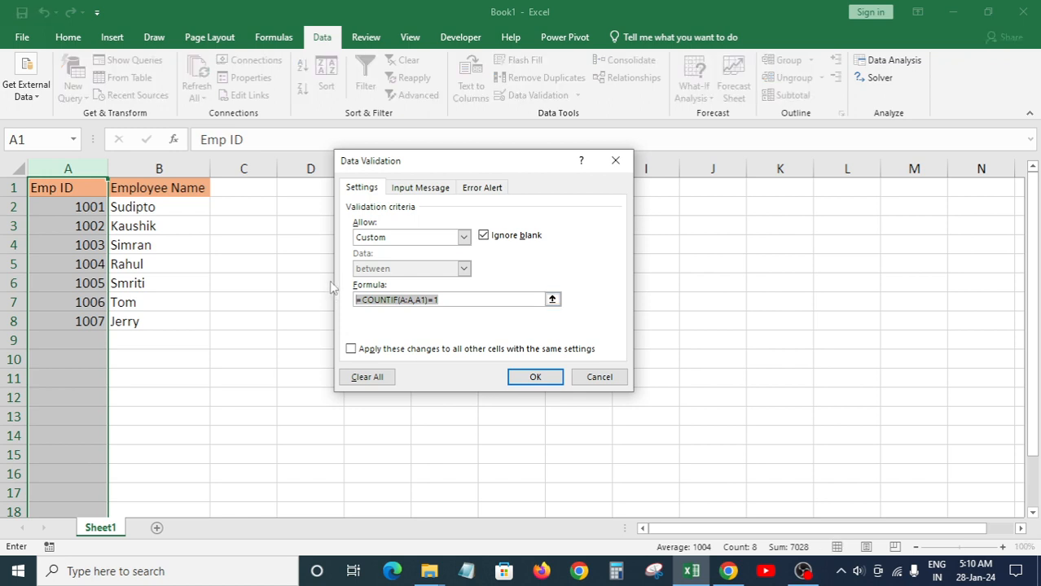
{"action": "key", "text": "BackSpace"}
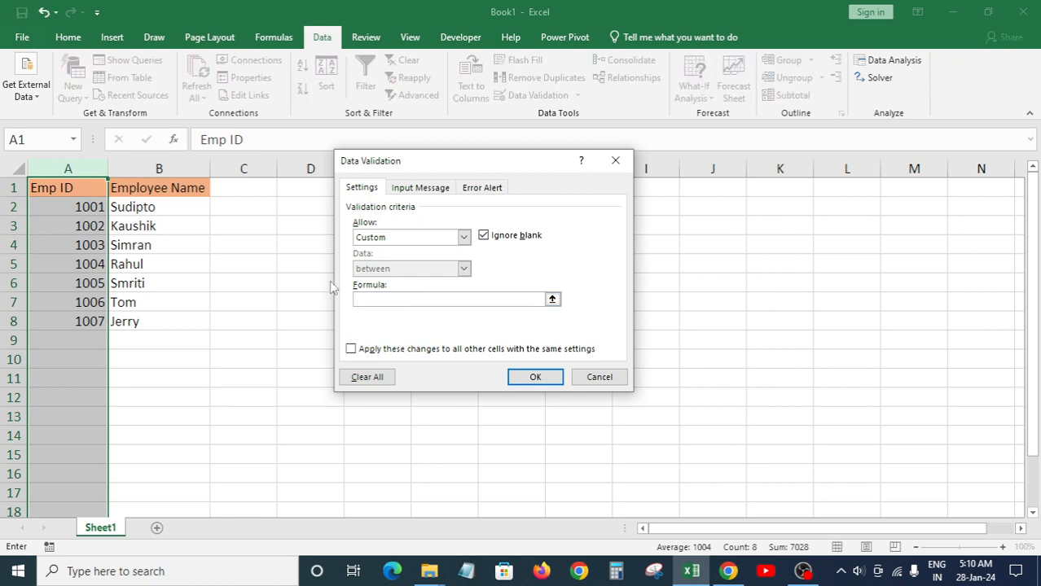
{"action": "type", "text": "=countif("}
{"action": "left_click", "coordinate": [82, 180]}
{"action": "left_click", "coordinate": [82, 167]}
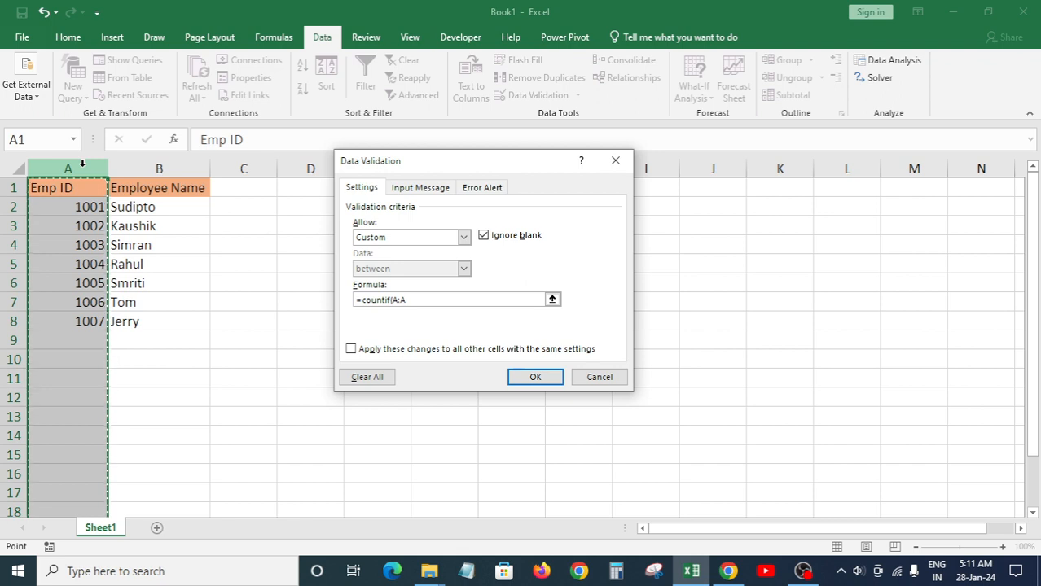
{"action": "type", "text": ","}
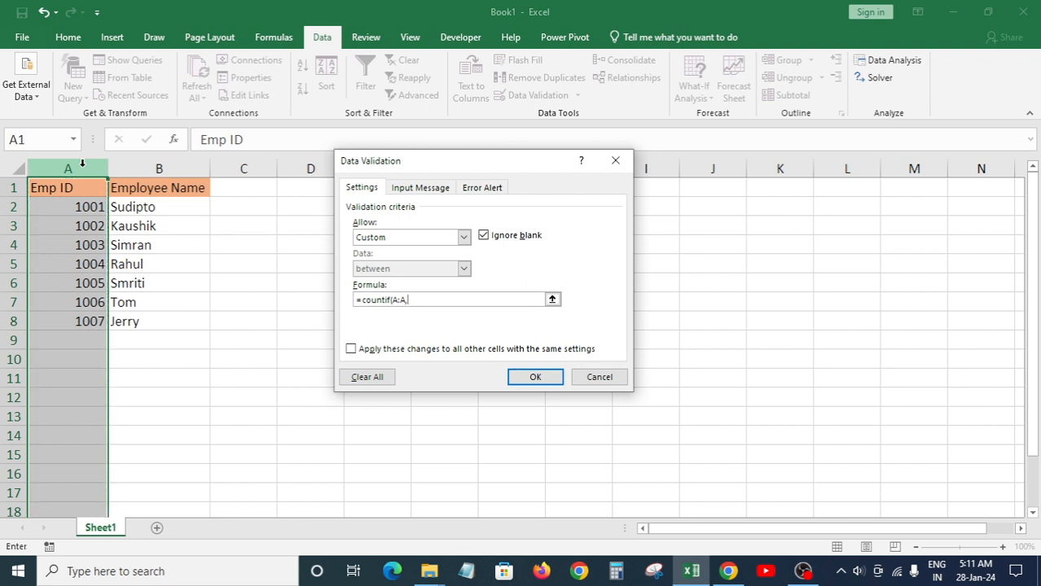
{"action": "left_click", "coordinate": [82, 189]}
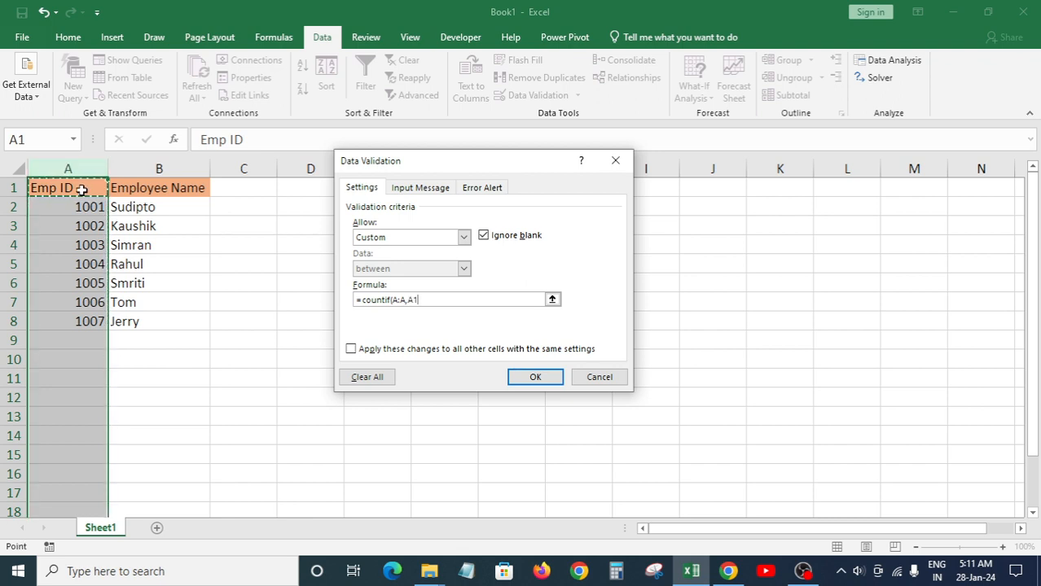
{"action": "type", "text": ")"}
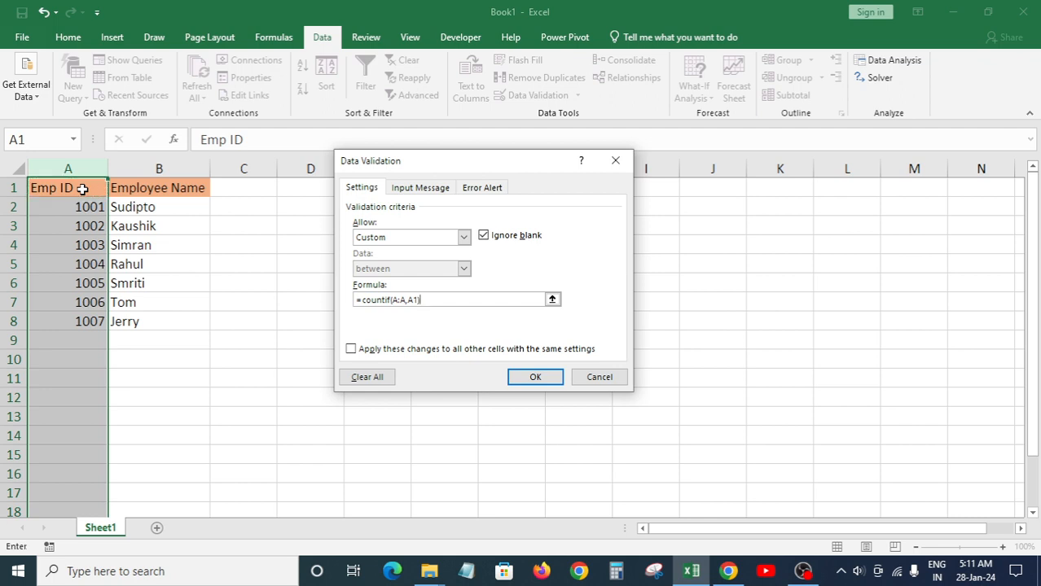
{"action": "type", "text": "=1"}
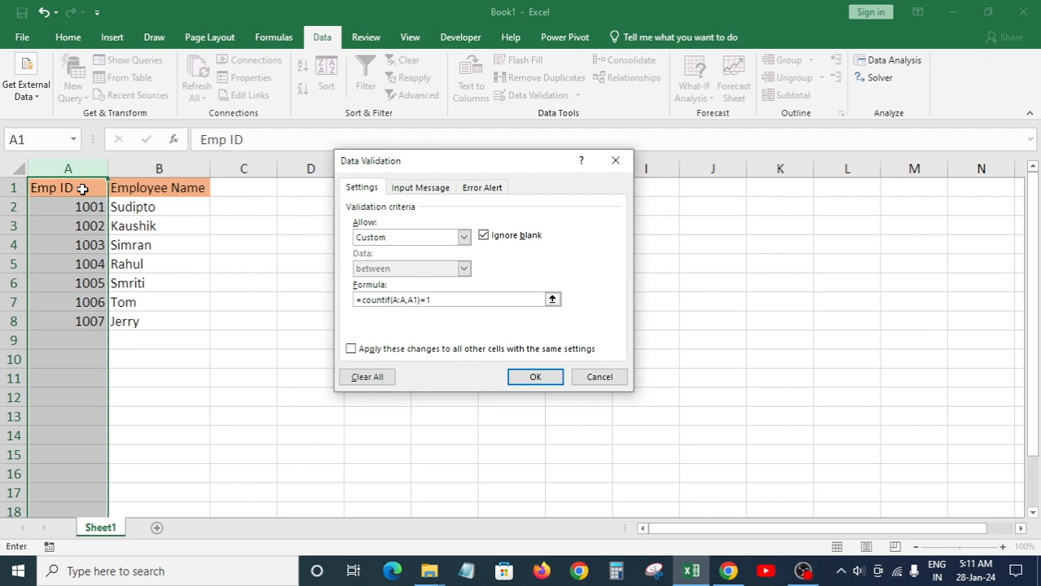
{"action": "left_click", "coordinate": [525, 378]}
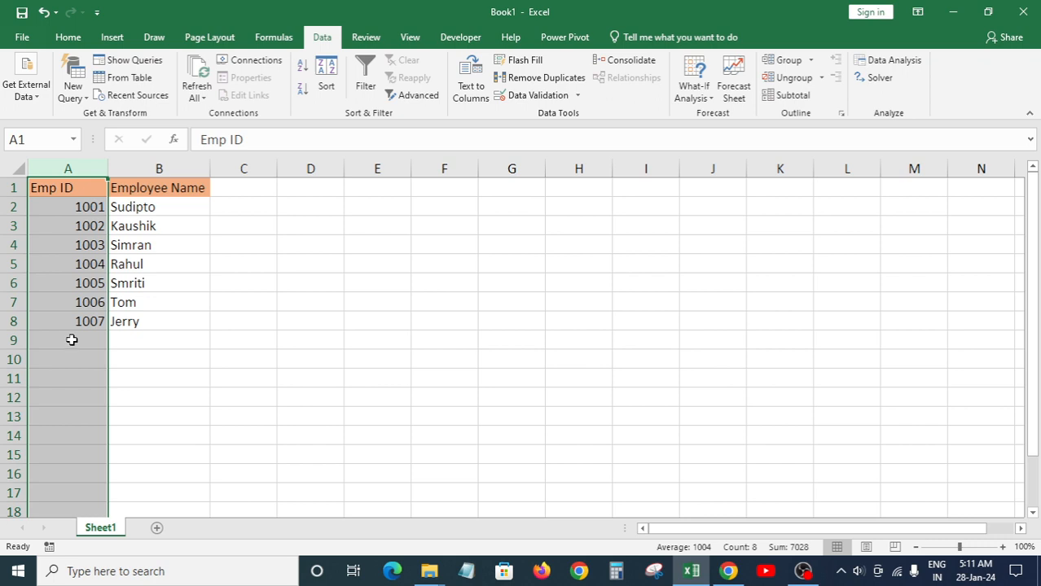
{"action": "left_click", "coordinate": [72, 339]}
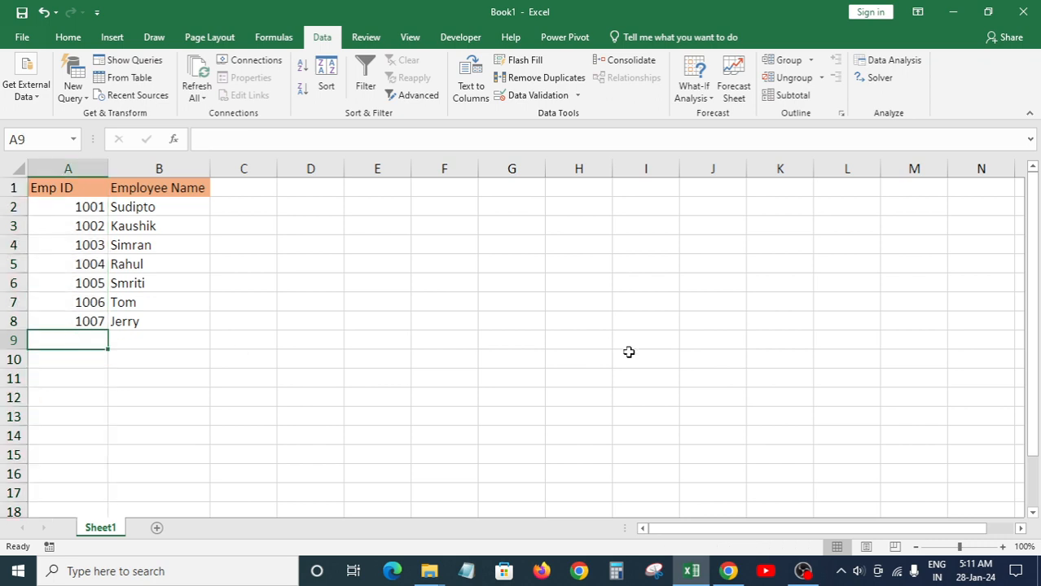
{"action": "key", "text": "Right"}
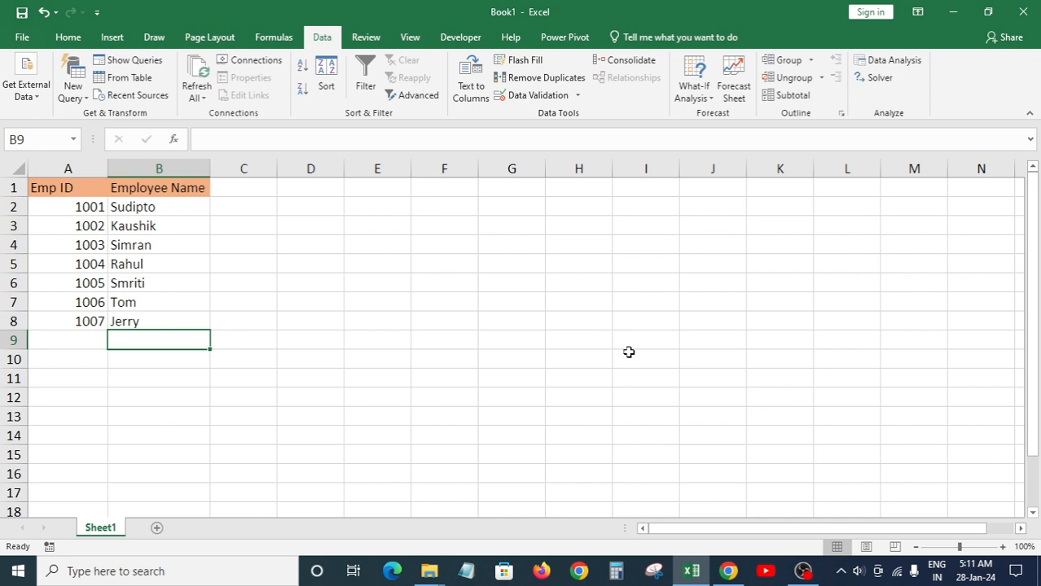
{"action": "type", "text": "Jrry"}
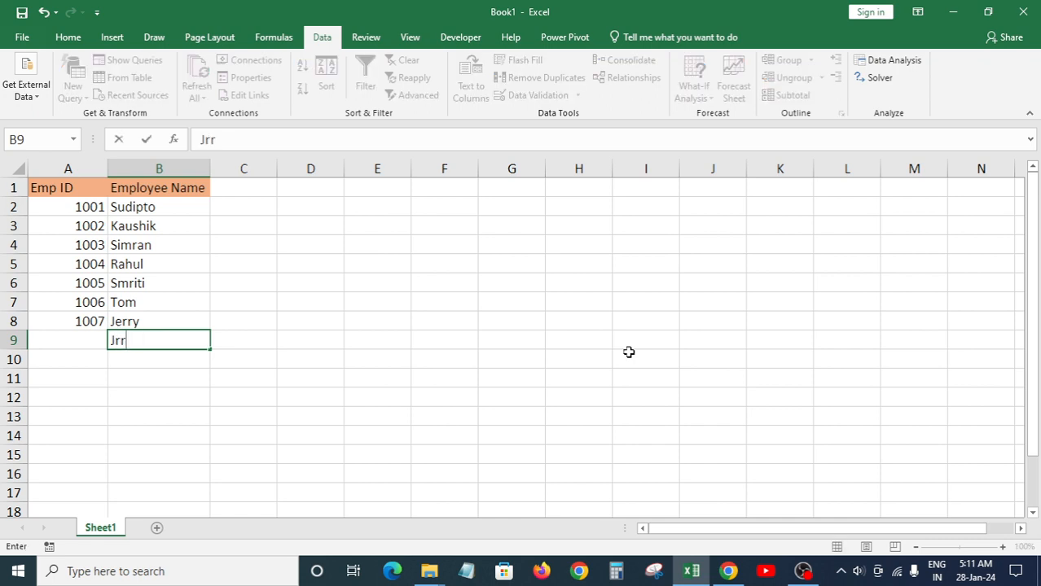
{"action": "key", "text": "BackSpace"}
{"action": "key", "text": "BackSpace"}
{"action": "key", "text": "BackSpace"}
{"action": "type", "text": "erry"}
{"action": "key", "text": "Return"}
{"action": "key", "text": "Up"}
{"action": "key", "text": "Left"}
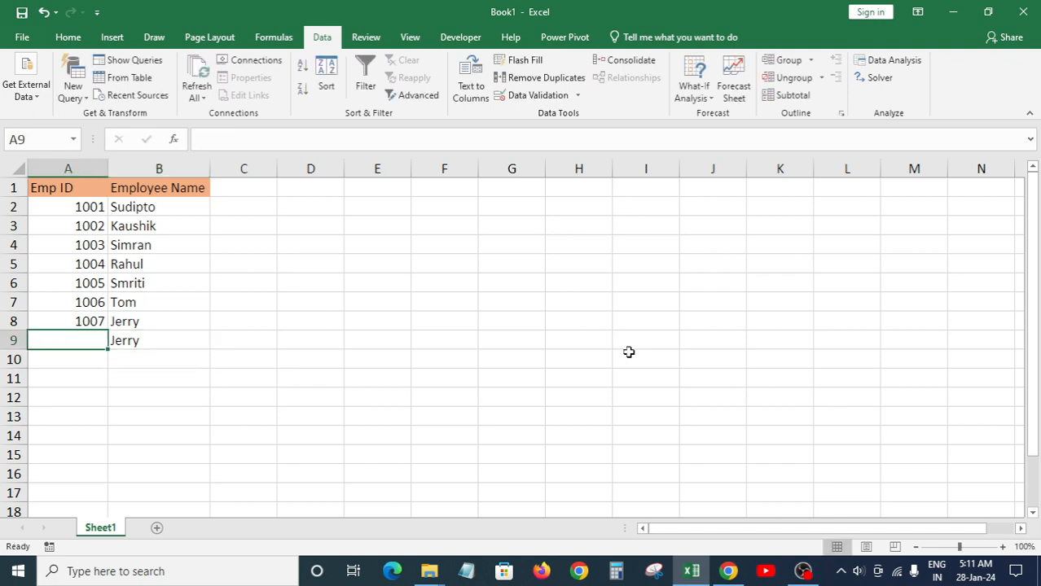
{"action": "type", "text": "1002"}
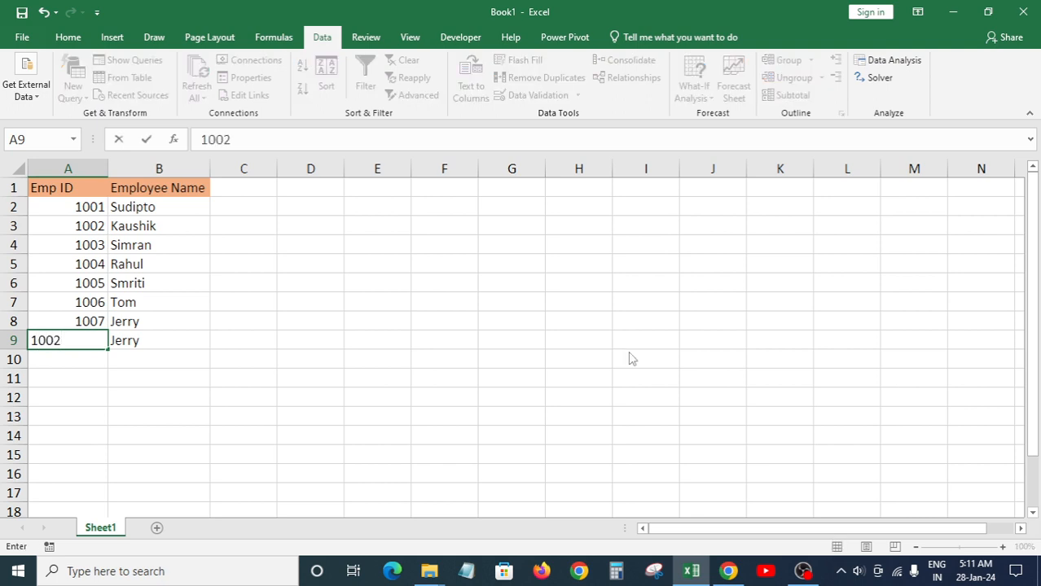
{"action": "key", "text": "Return"}
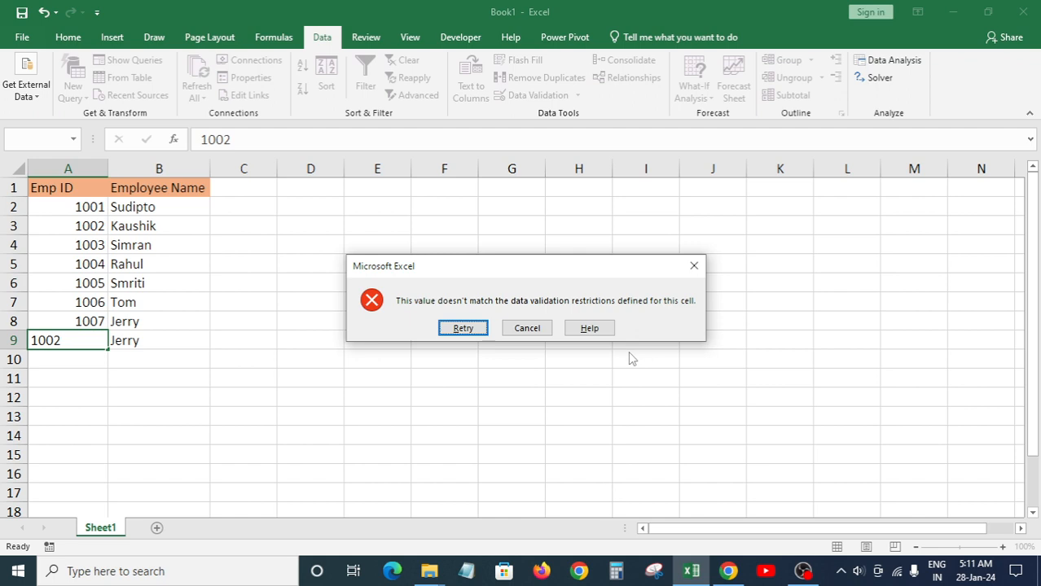
{"action": "key", "text": "Escape"}
{"action": "key", "text": "Up"}
{"action": "key", "text": "Up"}
{"action": "key", "text": "Up"}
{"action": "key", "text": "Up"}
{"action": "key", "text": "Up"}
{"action": "key", "text": "Up"}
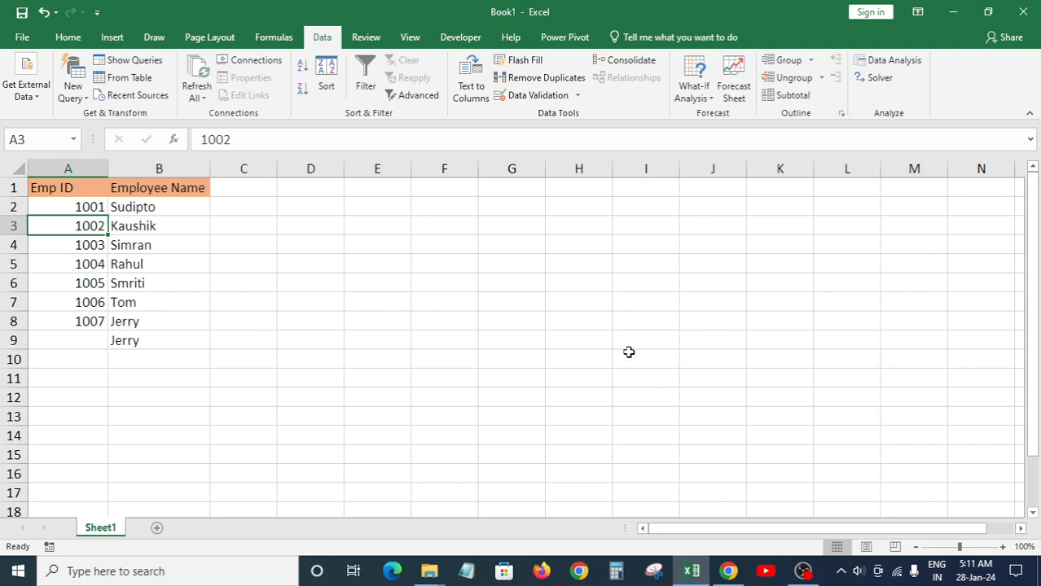
{"action": "key", "text": "Right"}
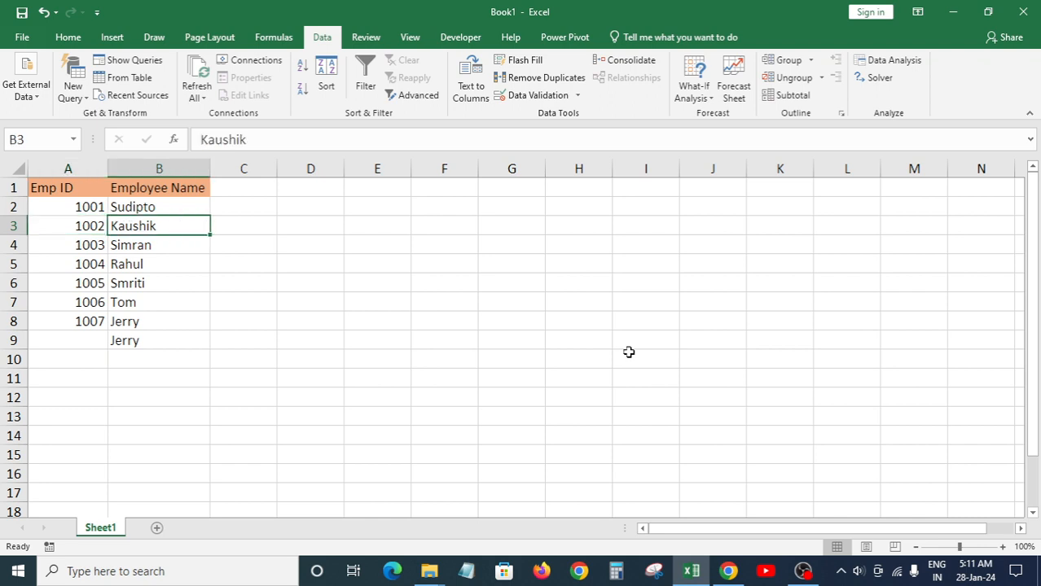
{"action": "key", "text": "Down"}
{"action": "key", "text": "Down"}
{"action": "key", "text": "Down"}
{"action": "key", "text": "Down"}
{"action": "key", "text": "Down"}
{"action": "key", "text": "Down"}
{"action": "key", "text": "Left"}
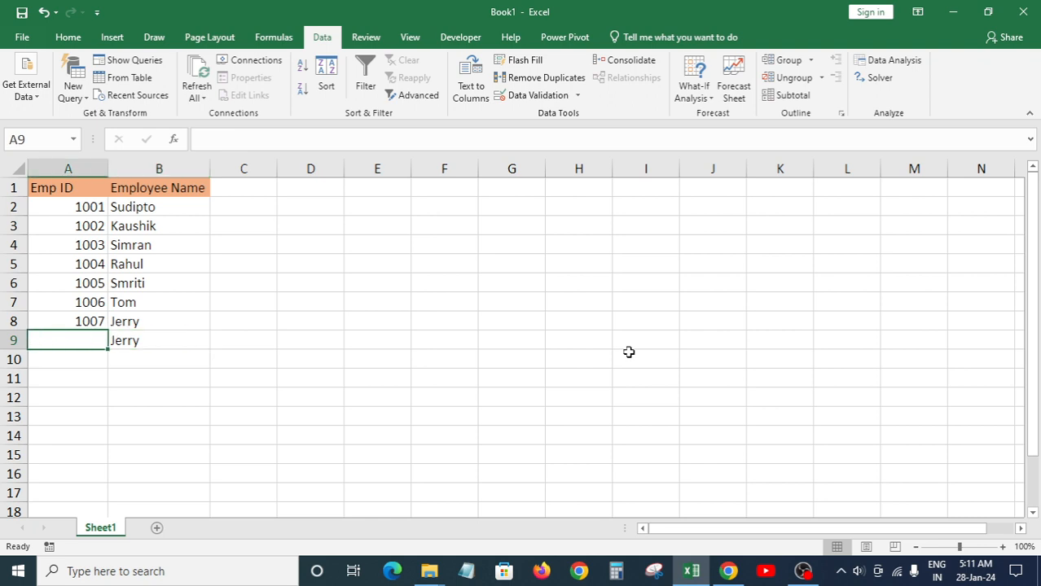
{"action": "key", "text": "Up"}
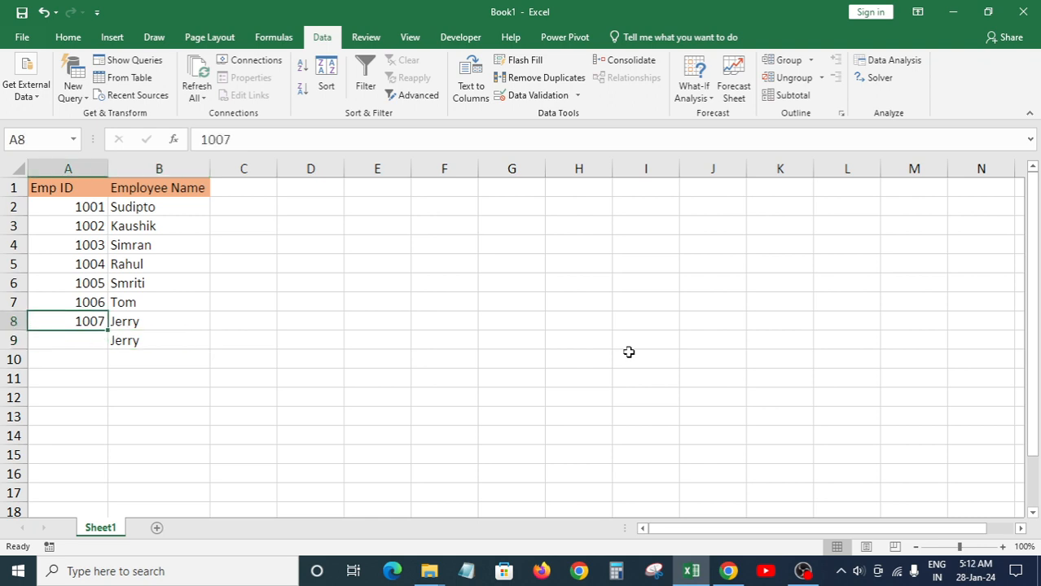
{"action": "key", "text": "Right"}
{"action": "key", "text": "Down"}
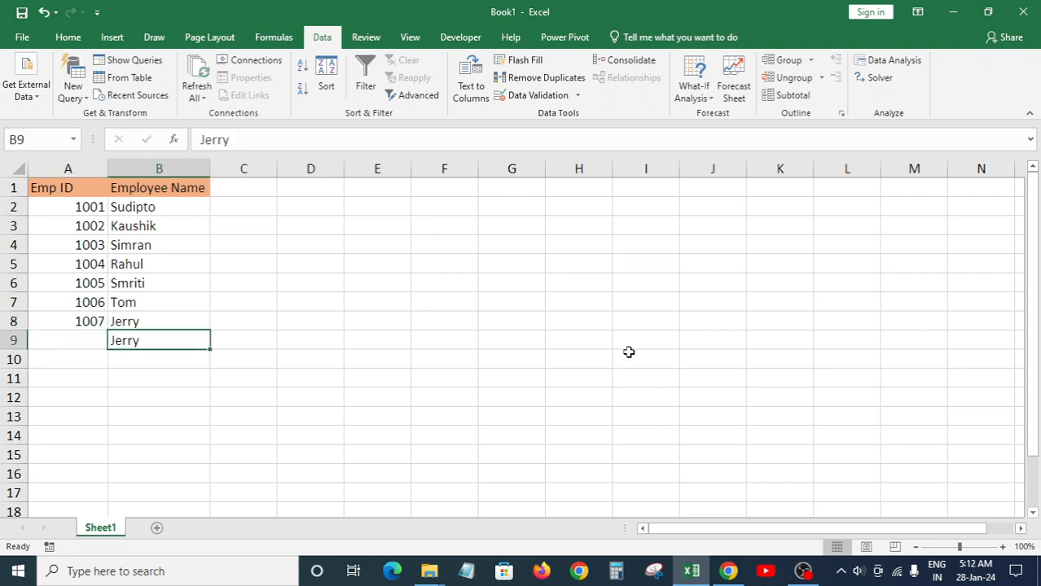
{"action": "key", "text": "Left"}
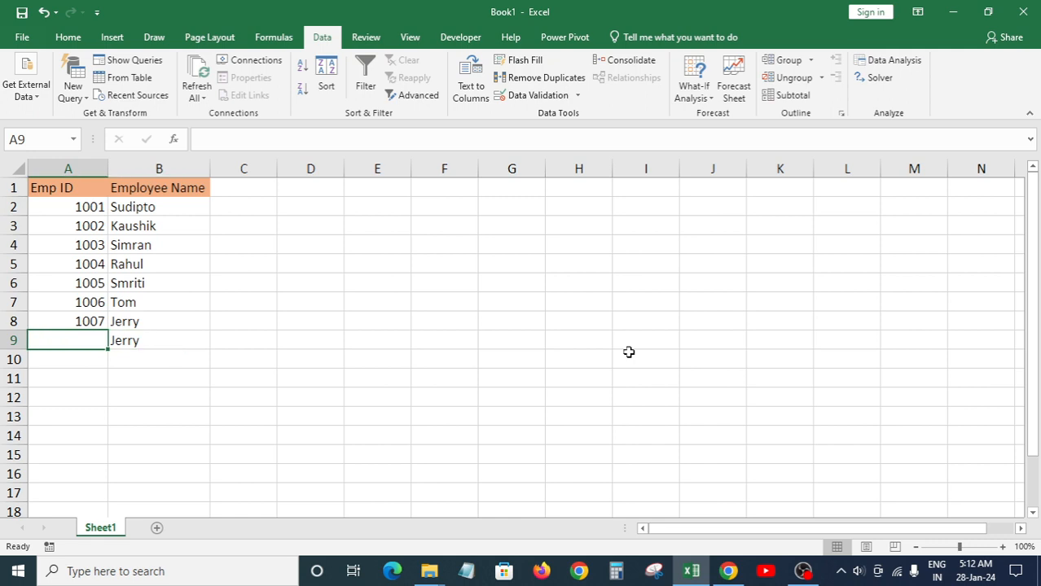
{"action": "type", "text": "100"}
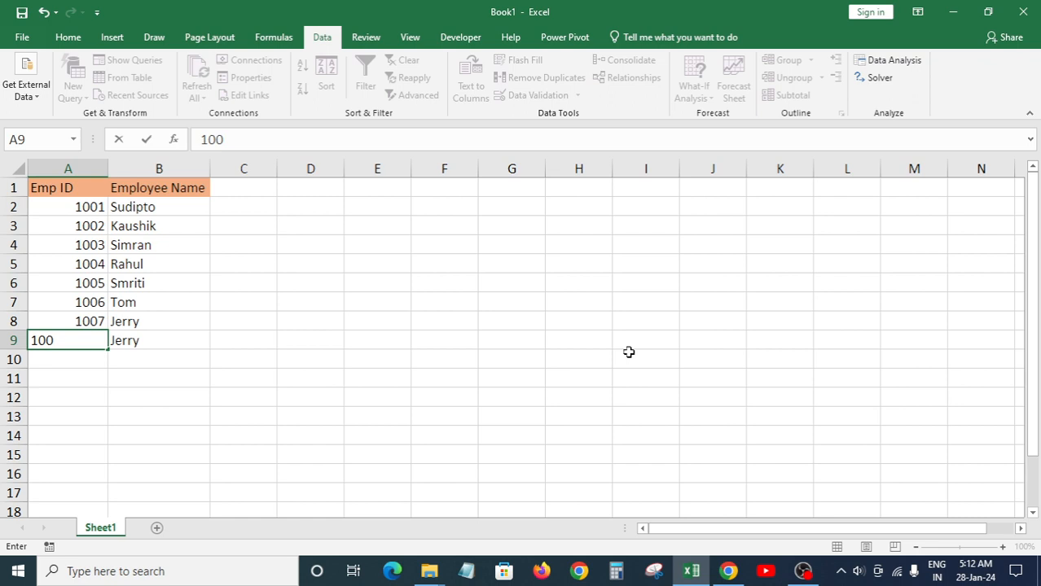
{"action": "type", "text": "2"}
{"action": "key", "text": "Return"}
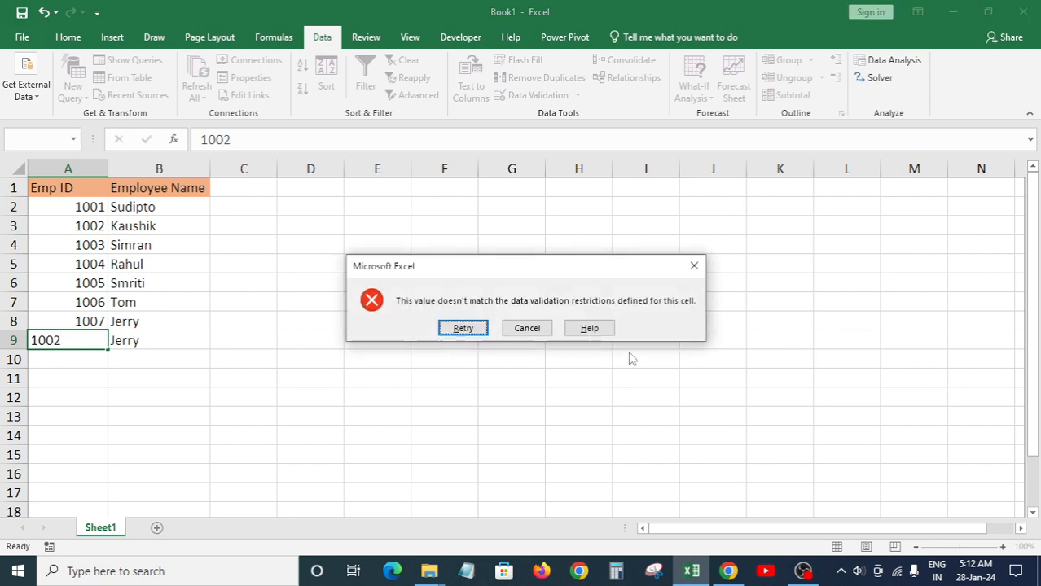
{"action": "key", "text": "Escape"}
{"action": "type", "text": "1007"}
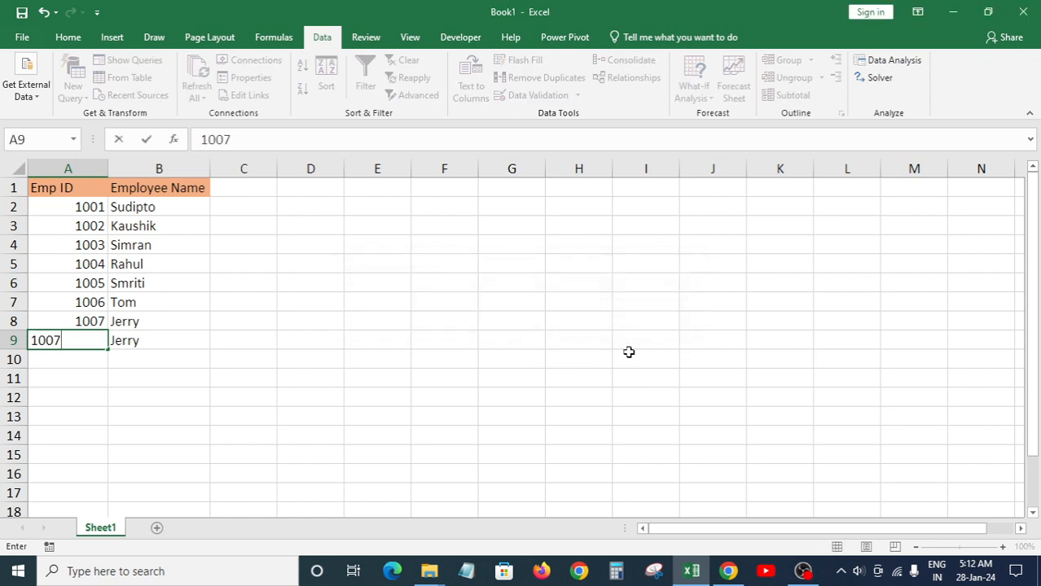
{"action": "key", "text": "Return"}
{"action": "key", "text": "Escape"}
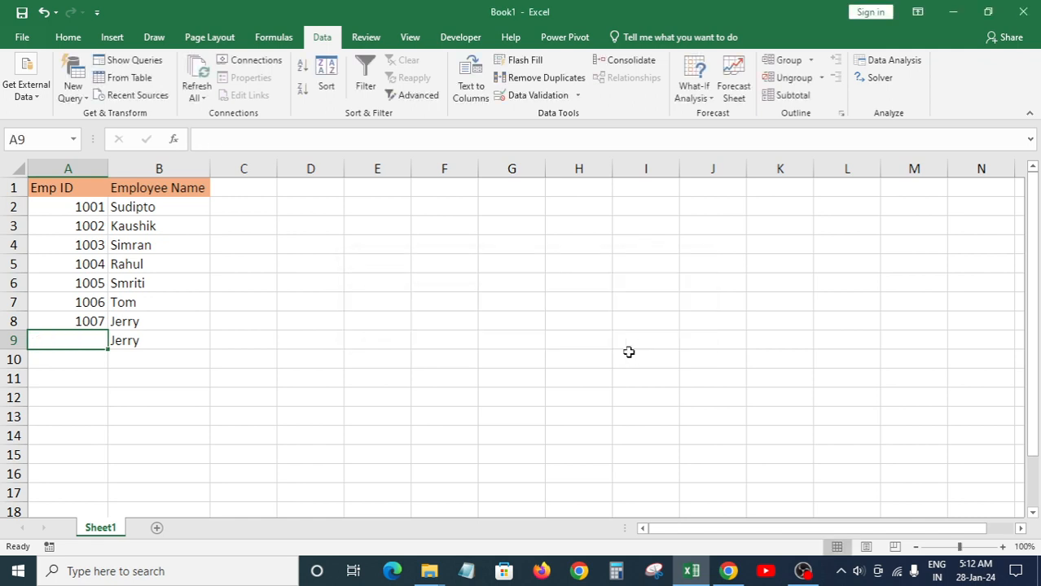
{"action": "type", "text": "100"}
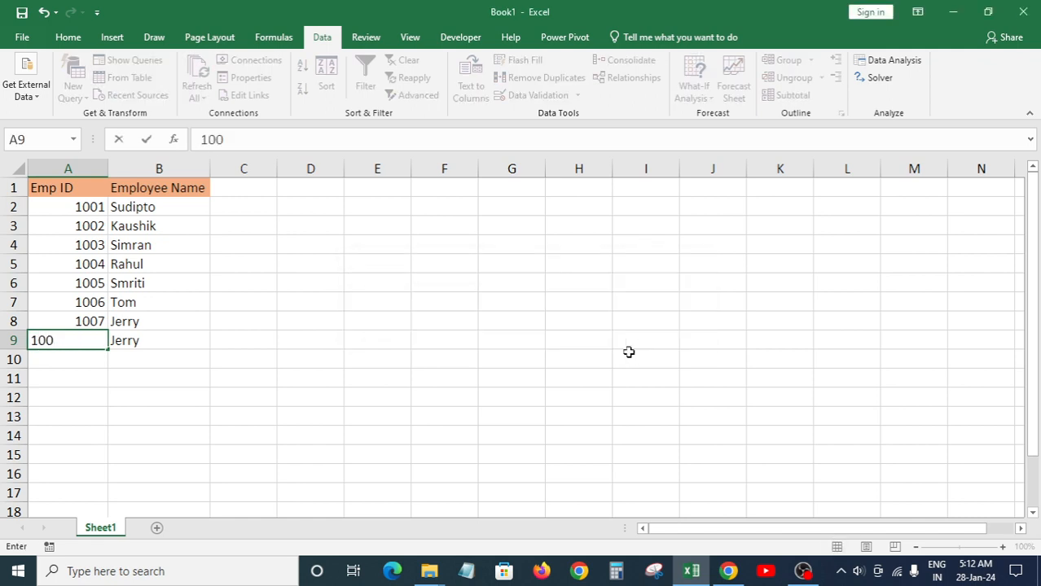
{"action": "type", "text": "8"}
{"action": "key", "text": "Return"}
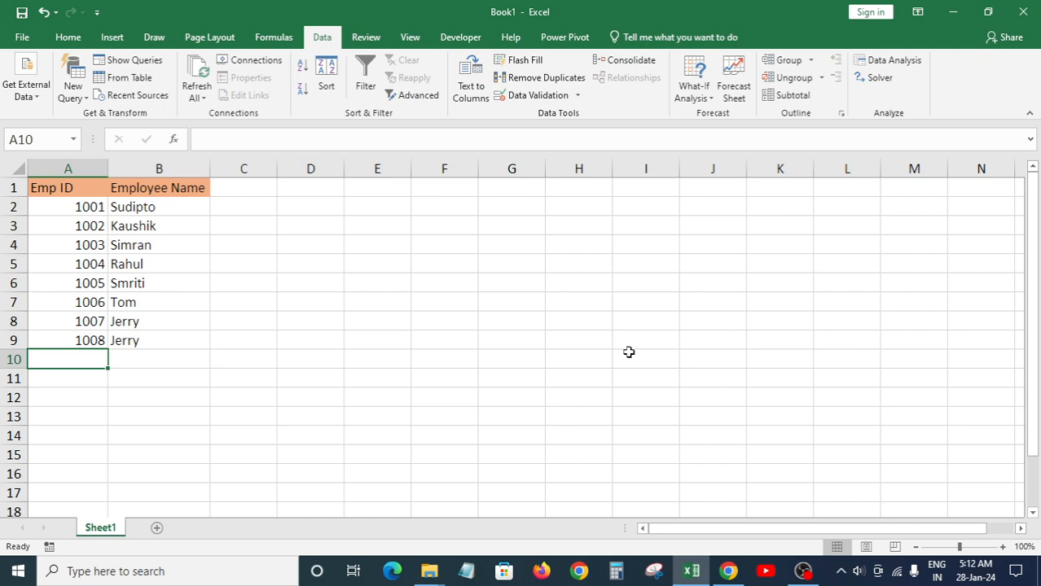
{"action": "key", "text": "Up"}
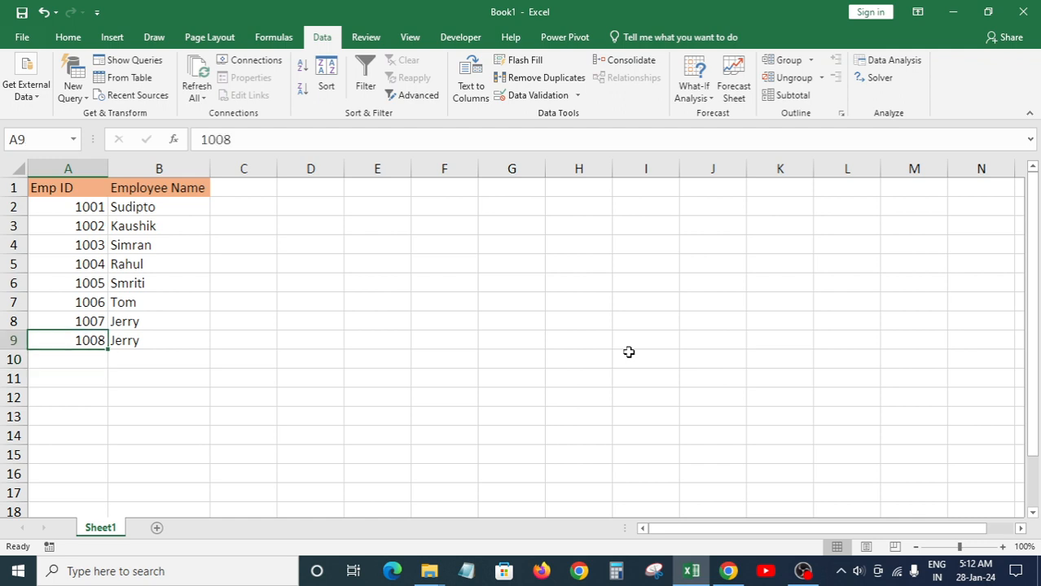
{"action": "key", "text": "Delete"}
{"action": "type", "text": "1007"}
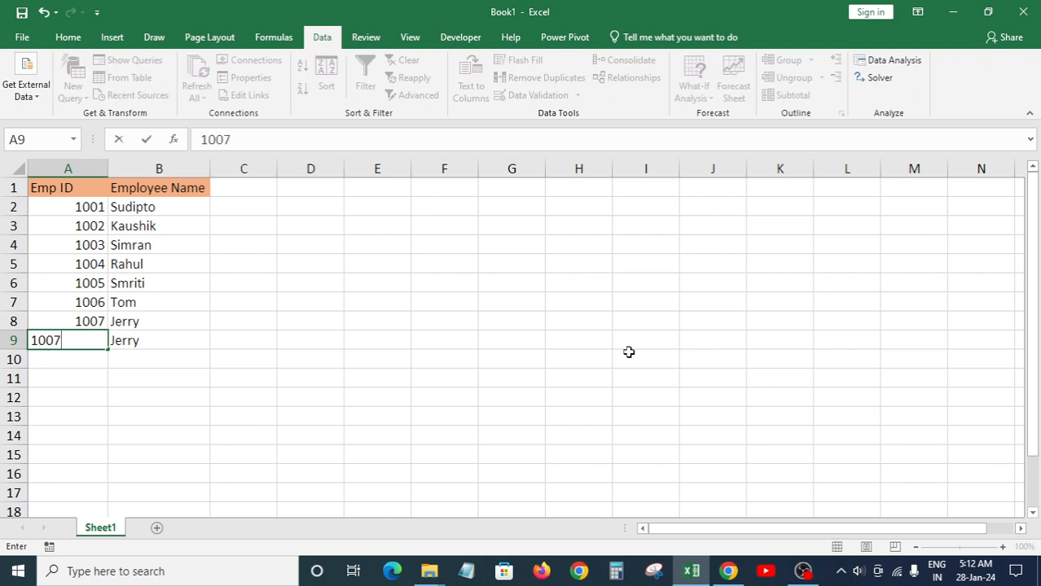
{"action": "key", "text": "Return"}
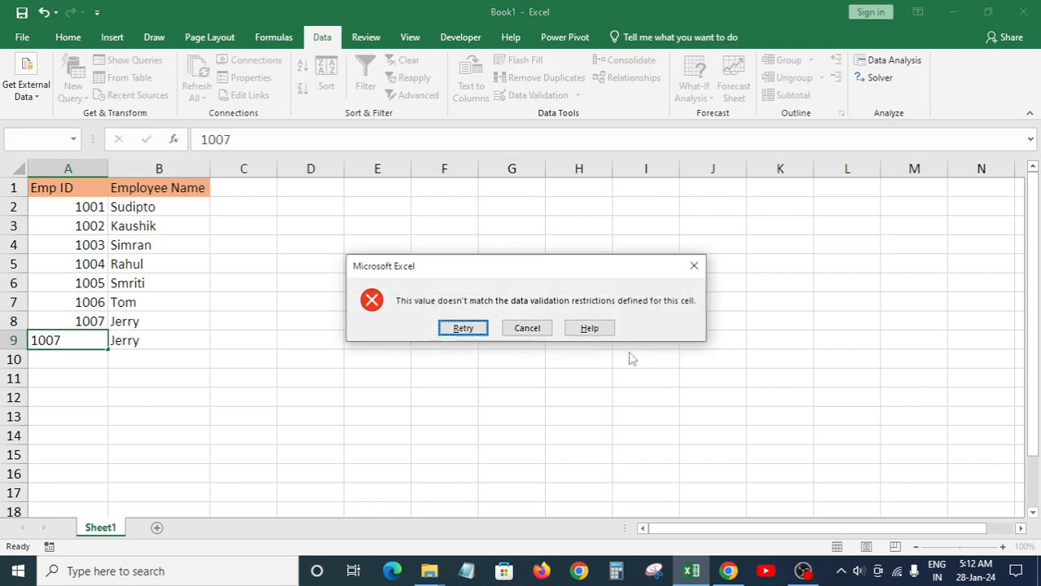
{"action": "key", "text": "Escape"}
{"action": "key", "text": "Right"}
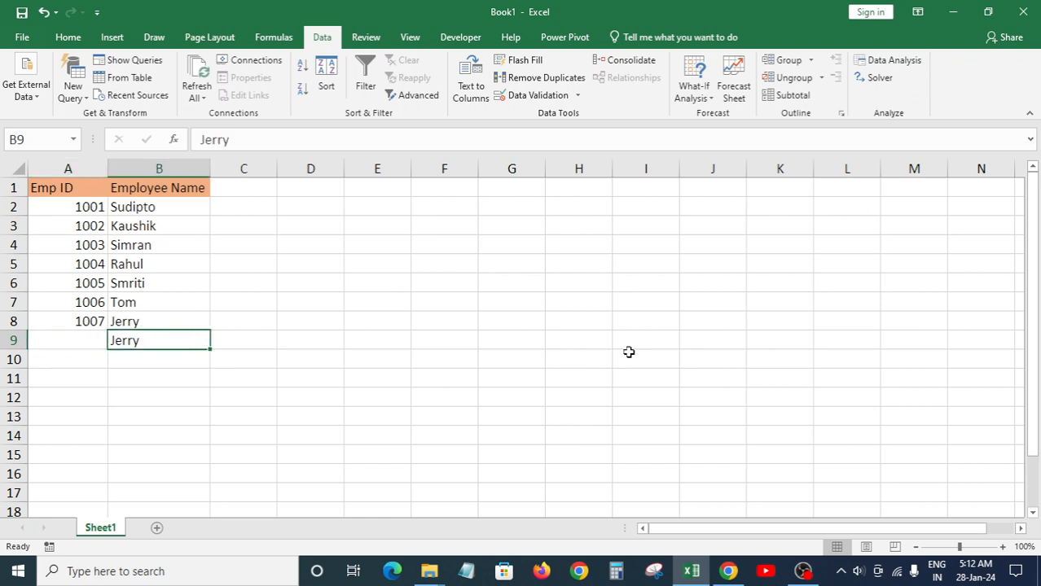
Step: Show the Error Alert options in Data Validation, keeping the Stop style
{"action": "left_click", "coordinate": [529, 97]}
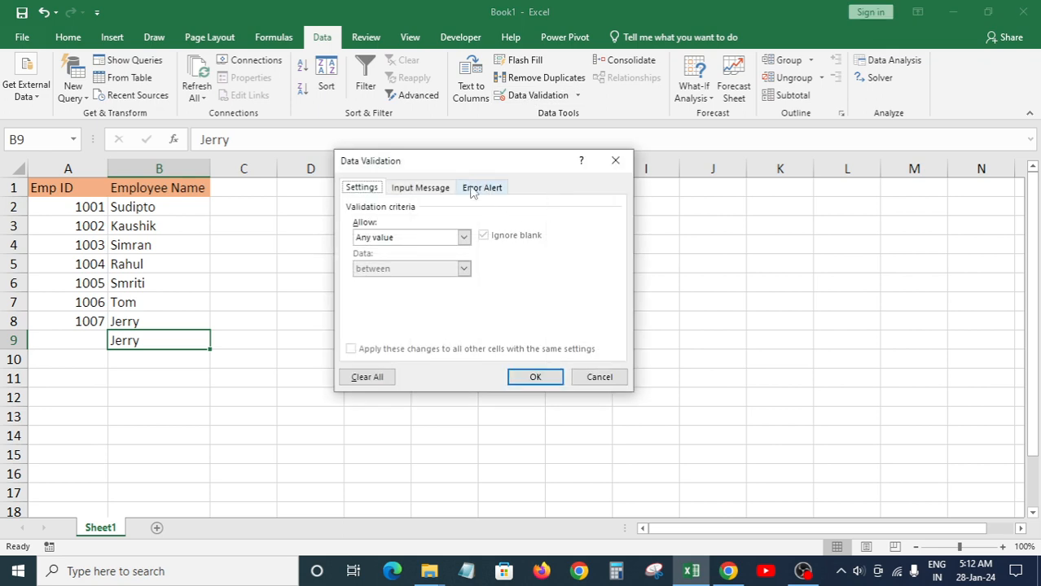
{"action": "left_click", "coordinate": [488, 189]}
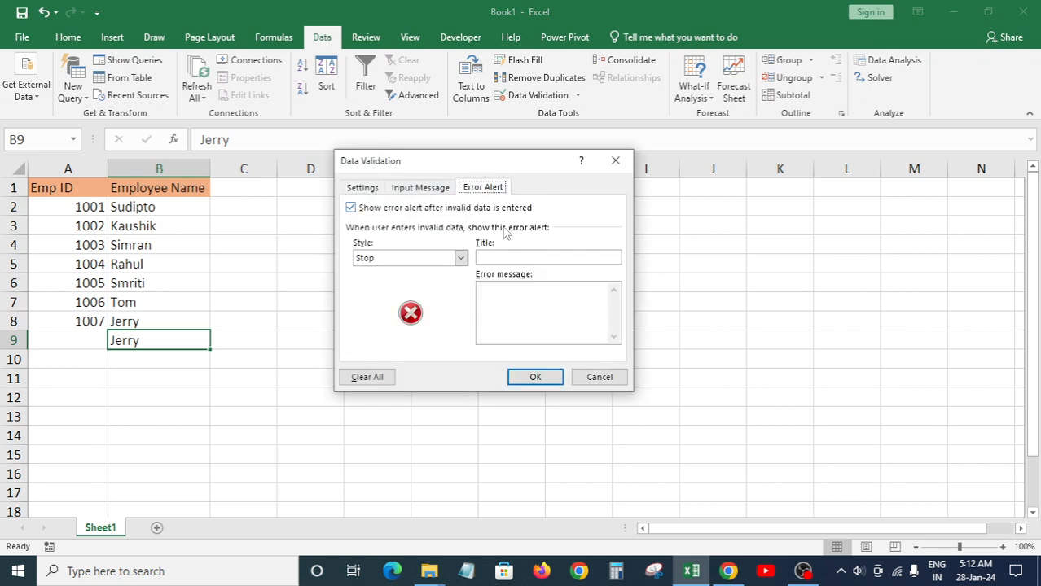
{"action": "left_click", "coordinate": [508, 257]}
{"action": "left_click", "coordinate": [461, 258]}
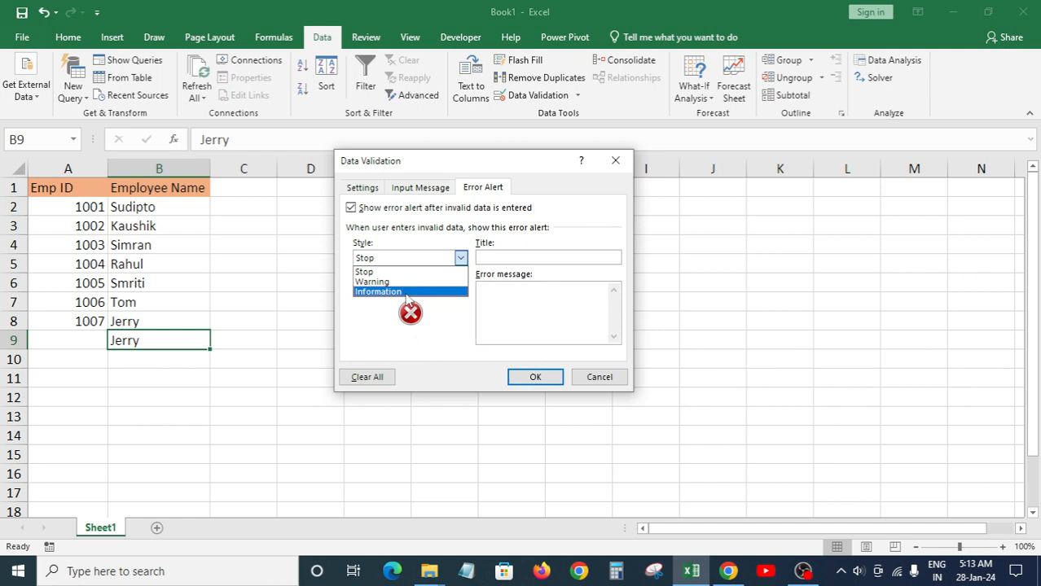
{"action": "left_click", "coordinate": [406, 275]}
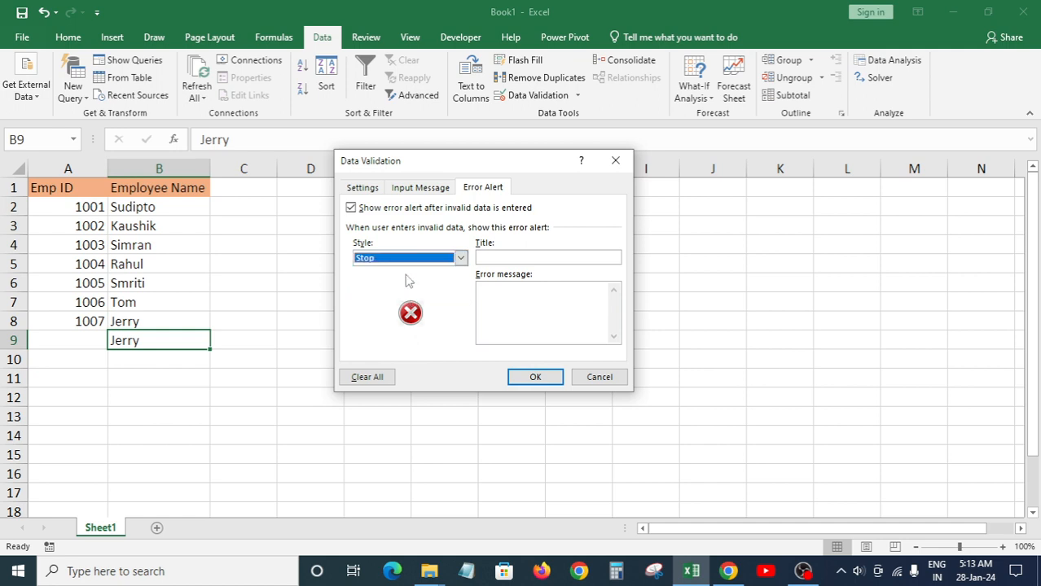
Step: Enter the title 'Duplicate EMP ID' and message 'Check EMP ID', then confirm
{"action": "left_click", "coordinate": [515, 257]}
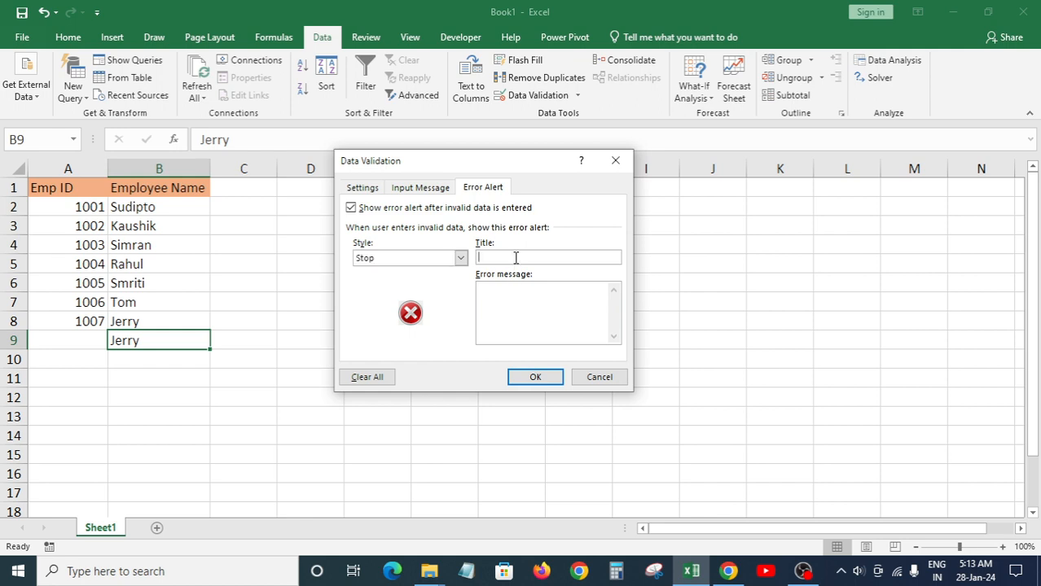
{"action": "type", "text": "Du"}
{"action": "type", "text": "p"}
{"action": "type", "text": "l"}
{"action": "type", "text": "icate"}
{"action": "type", "text": " En"}
{"action": "key", "text": "BackSpace"}
{"action": "type", "text": "MP ID"}
{"action": "left_click", "coordinate": [516, 317]}
{"action": "type", "text": "Check "}
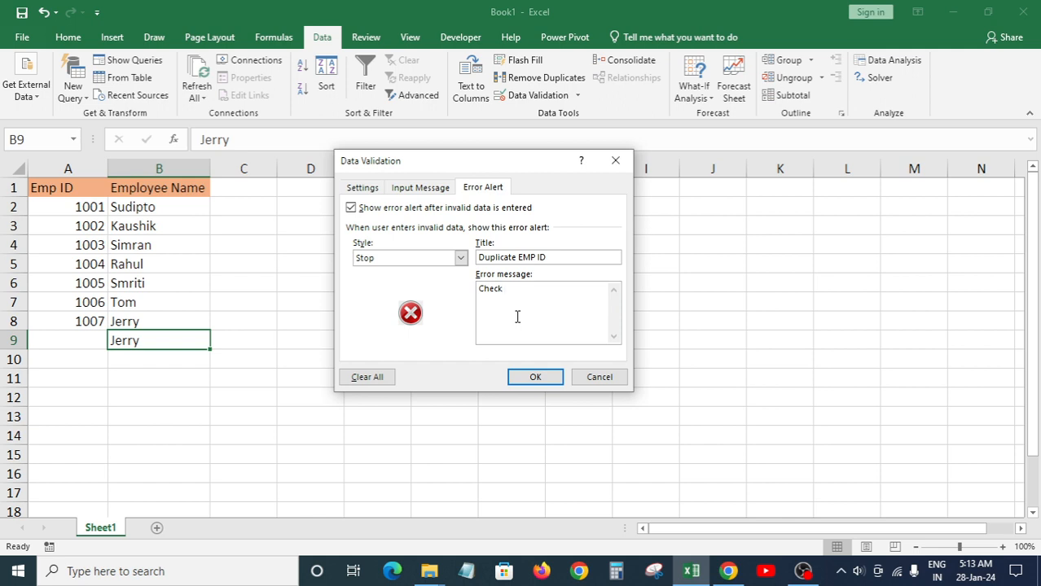
{"action": "type", "text": "EMP ID"}
{"action": "left_click", "coordinate": [535, 377]}
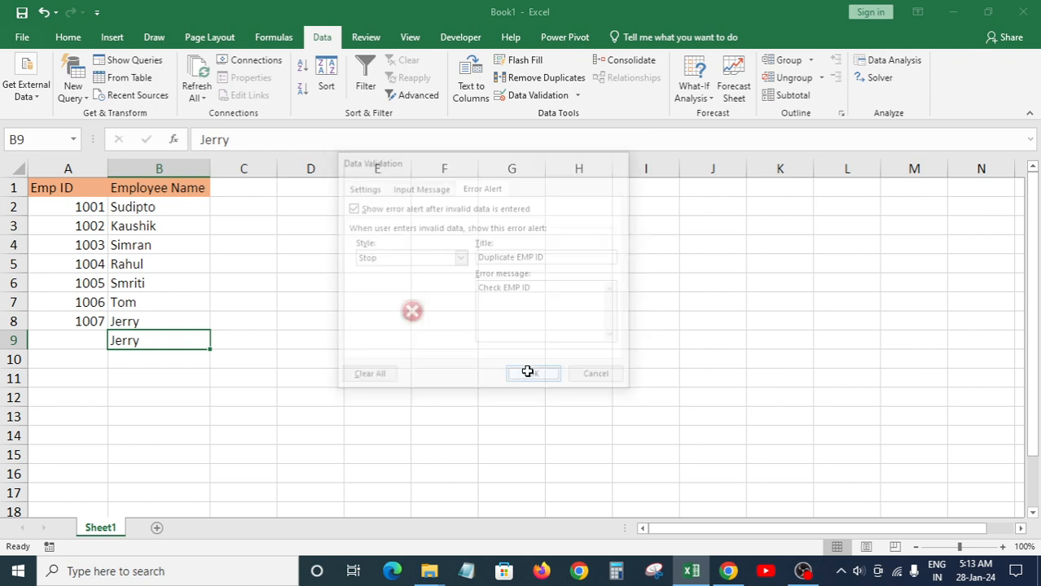
{"action": "key", "text": "Left"}
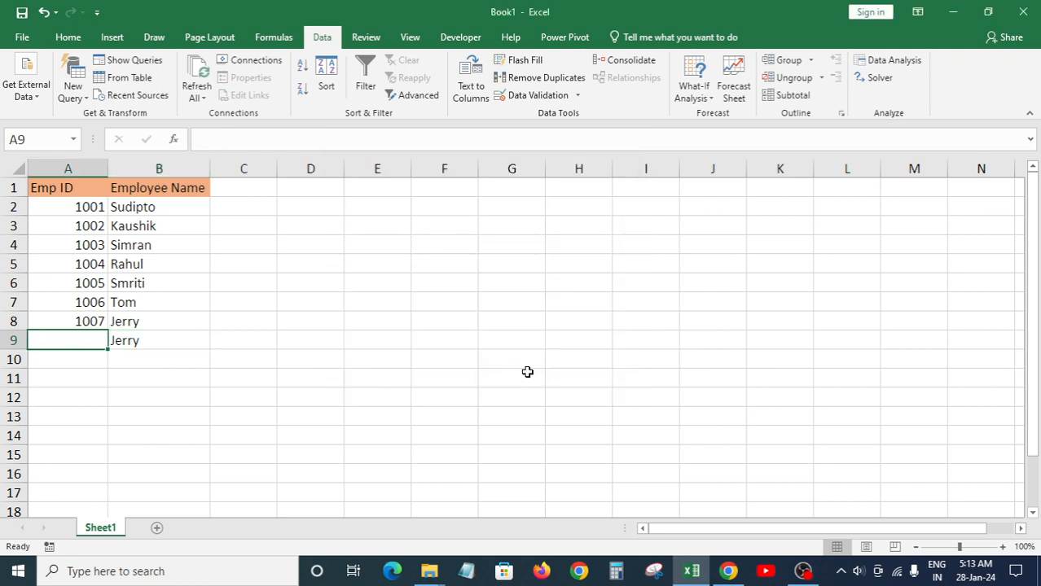
Step: Try entering duplicate 1004 in A9, then retry and cancel the rejected entry
{"action": "type", "text": "100"}
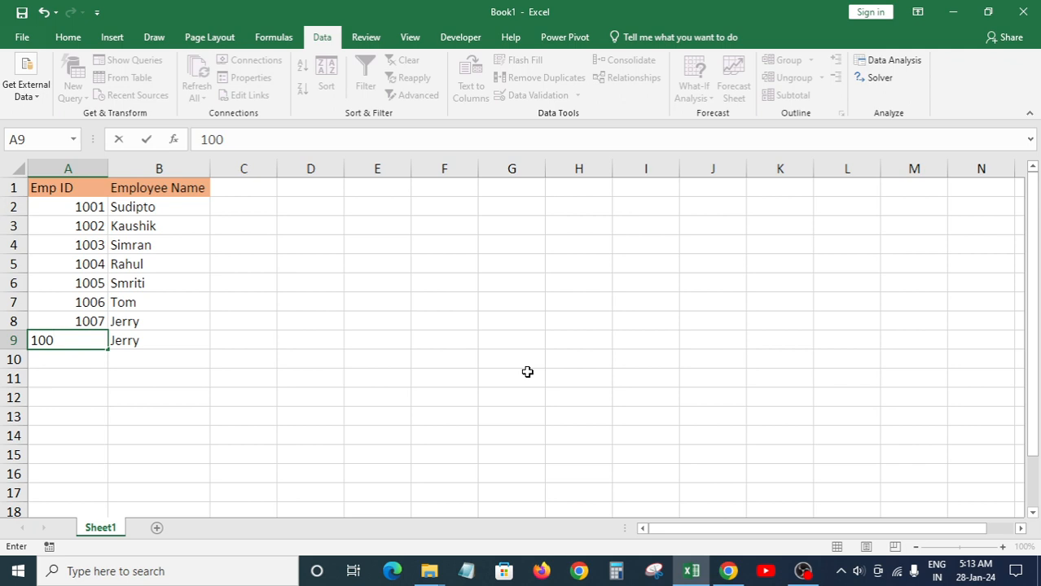
{"action": "type", "text": "4"}
{"action": "key", "text": "Return"}
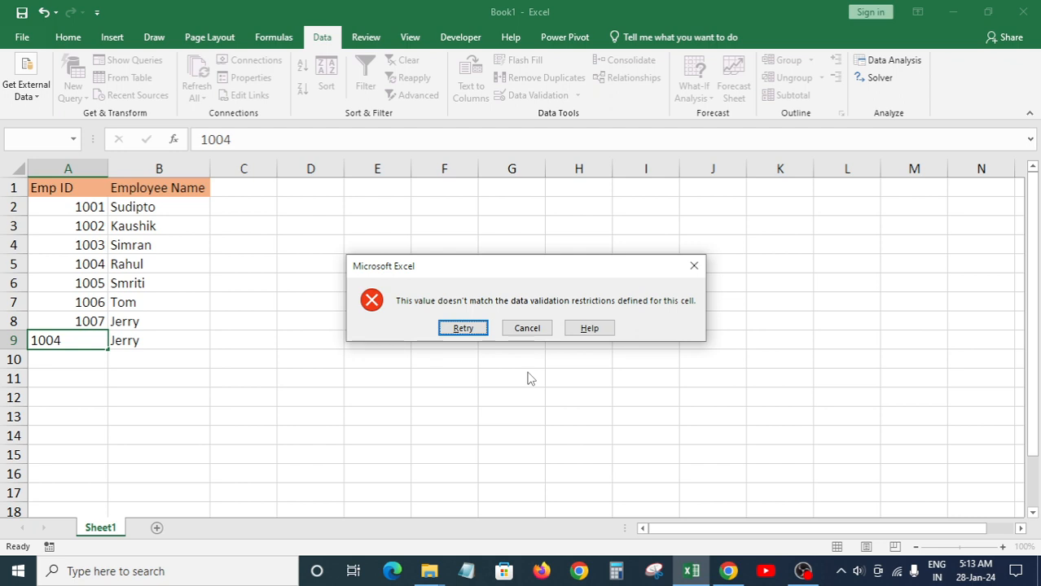
{"action": "left_click", "coordinate": [483, 329]}
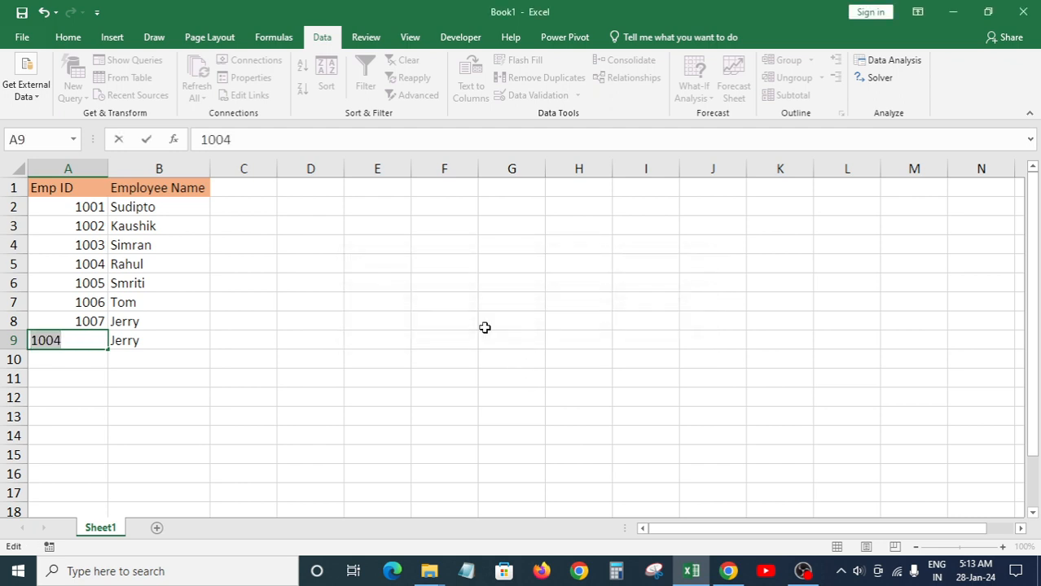
{"action": "key", "text": "Escape"}
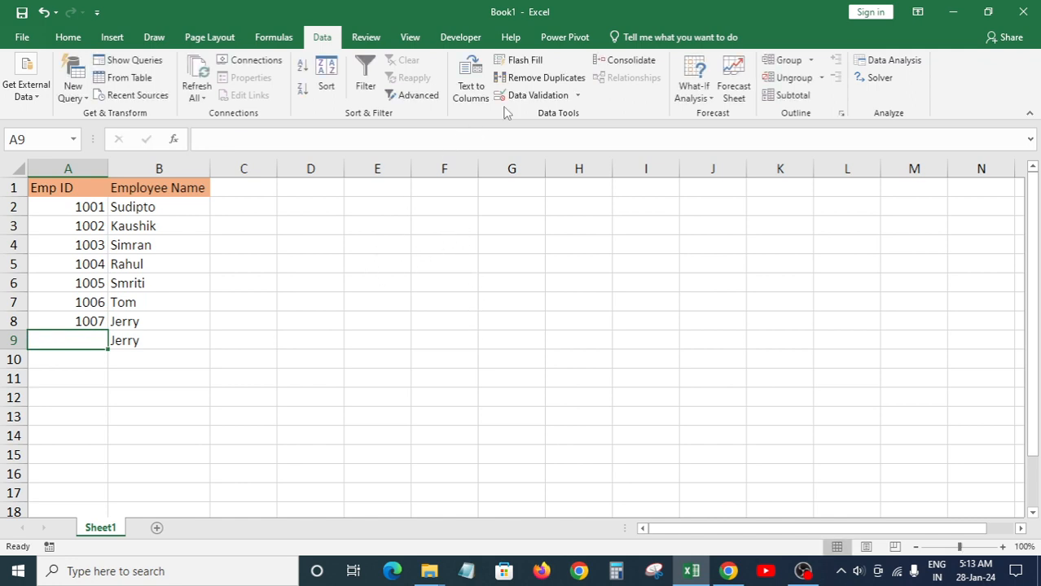
Step: Close Data Validation without changes and select the whole column A
{"action": "left_click", "coordinate": [531, 95]}
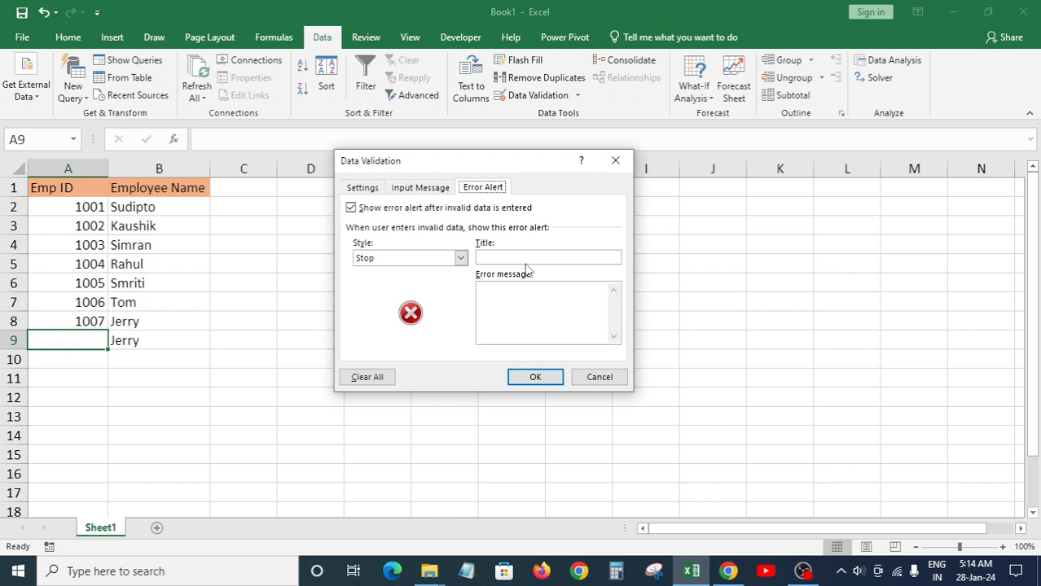
{"action": "left_click", "coordinate": [530, 257]}
{"action": "key", "text": "Escape"}
{"action": "left_click", "coordinate": [77, 167]}
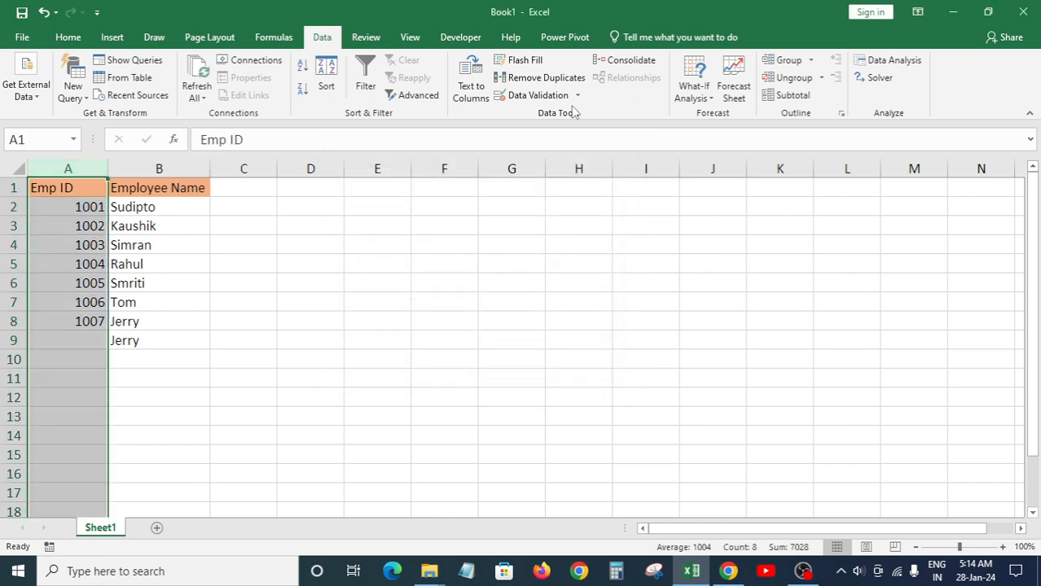
Step: Give column A's validation the error title 'Duplicate EMP ID' and message 'Check EMP ID'
{"action": "left_click", "coordinate": [537, 96]}
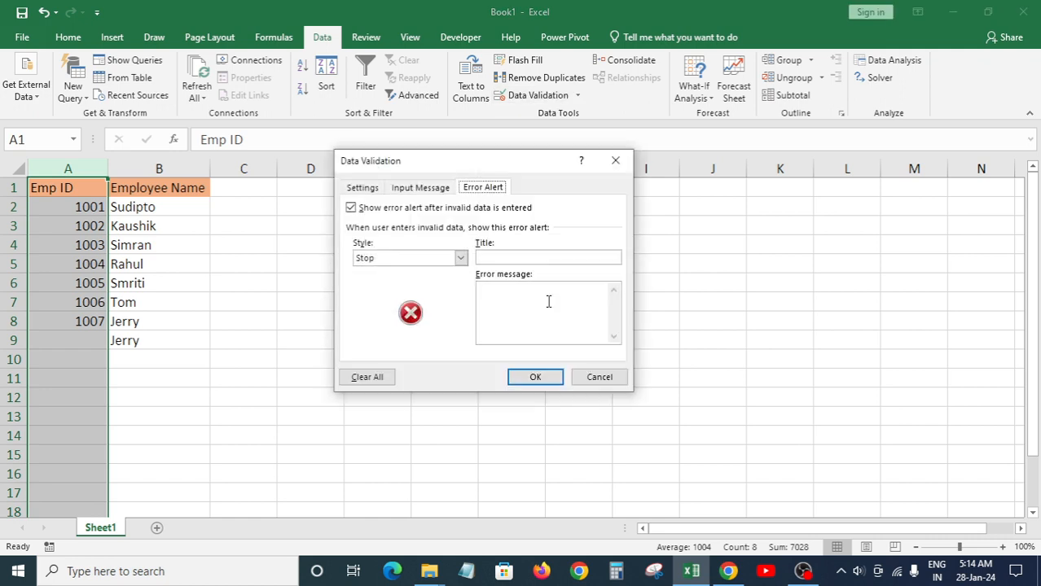
{"action": "left_click", "coordinate": [516, 256]}
{"action": "type", "text": "Duplicate EMO"}
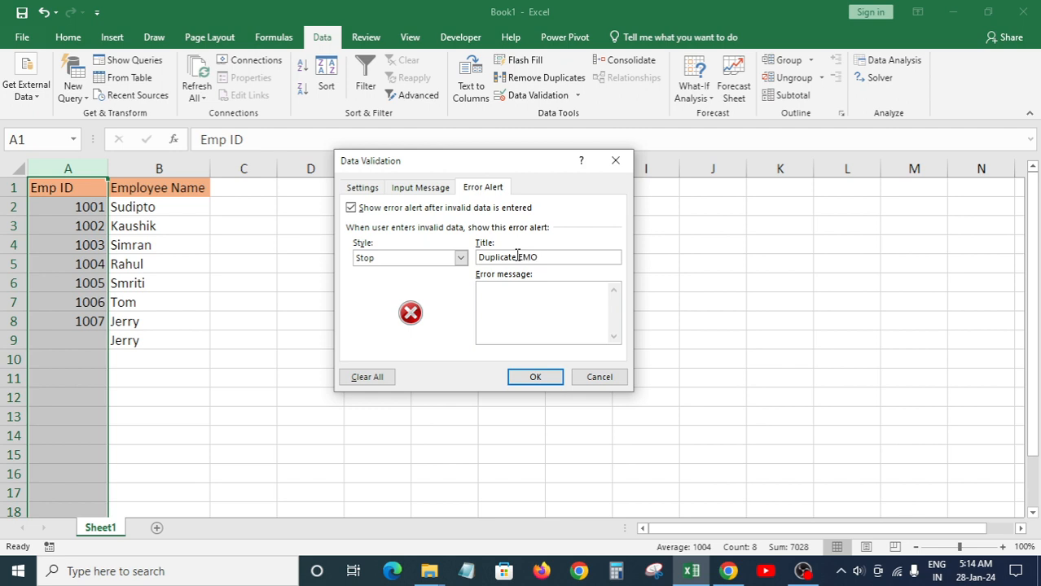
{"action": "key", "text": "BackSpace"}
{"action": "type", "text": "P ID"}
{"action": "left_click", "coordinate": [521, 327]}
{"action": "type", "text": "Check EMP ID"}
{"action": "left_click", "coordinate": [540, 375]}
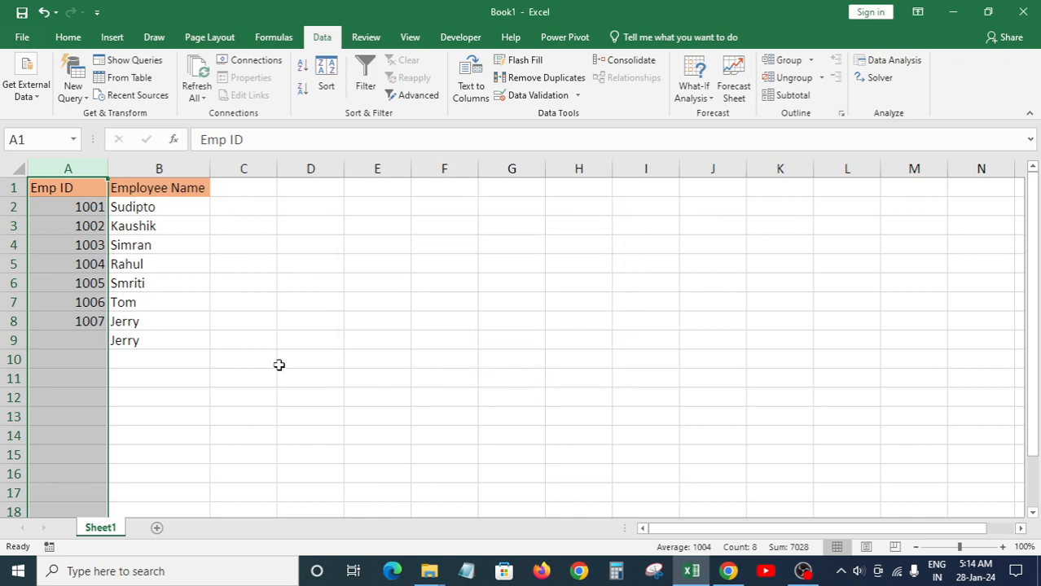
Step: Clear the name from B9 and test duplicate 1007 in A9, which the alert rejects
{"action": "left_click", "coordinate": [123, 343]}
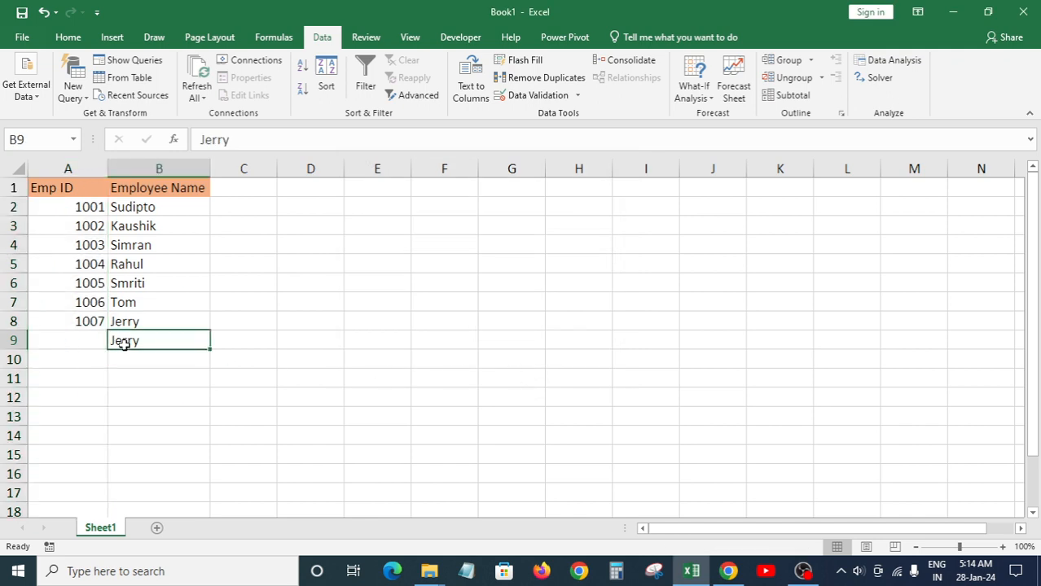
{"action": "key", "text": "Delete"}
{"action": "key", "text": "Left"}
{"action": "type", "text": "1"}
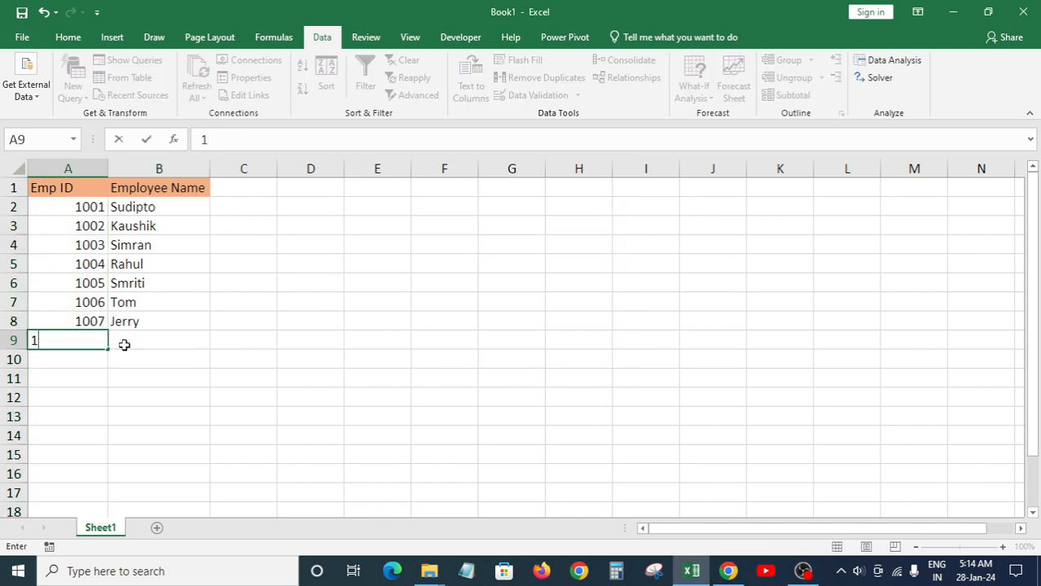
{"action": "type", "text": "008"}
{"action": "key", "text": "BackSpace"}
{"action": "type", "text": "7"}
{"action": "key", "text": "Return"}
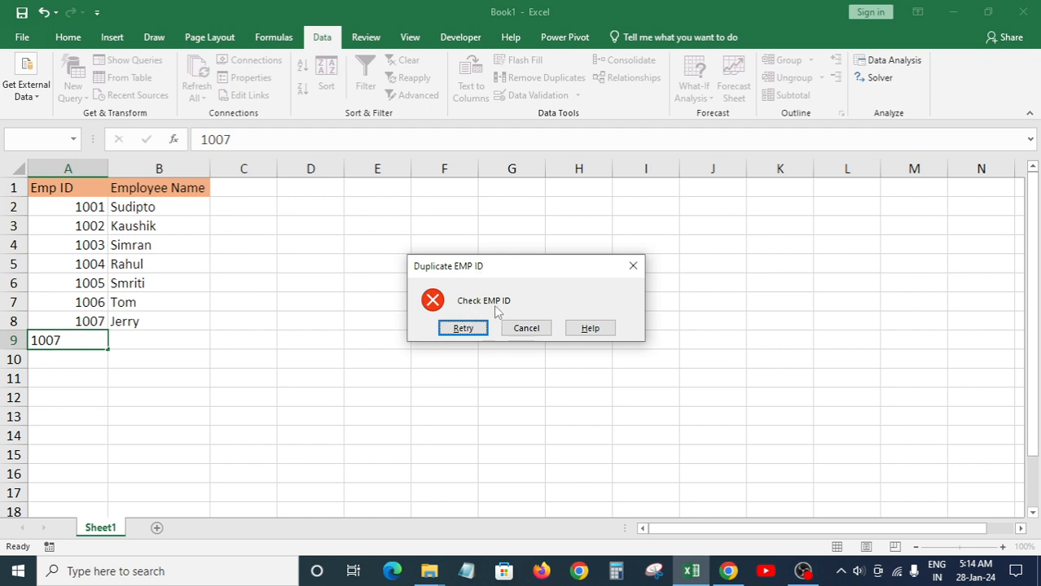
{"action": "left_click", "coordinate": [475, 328]}
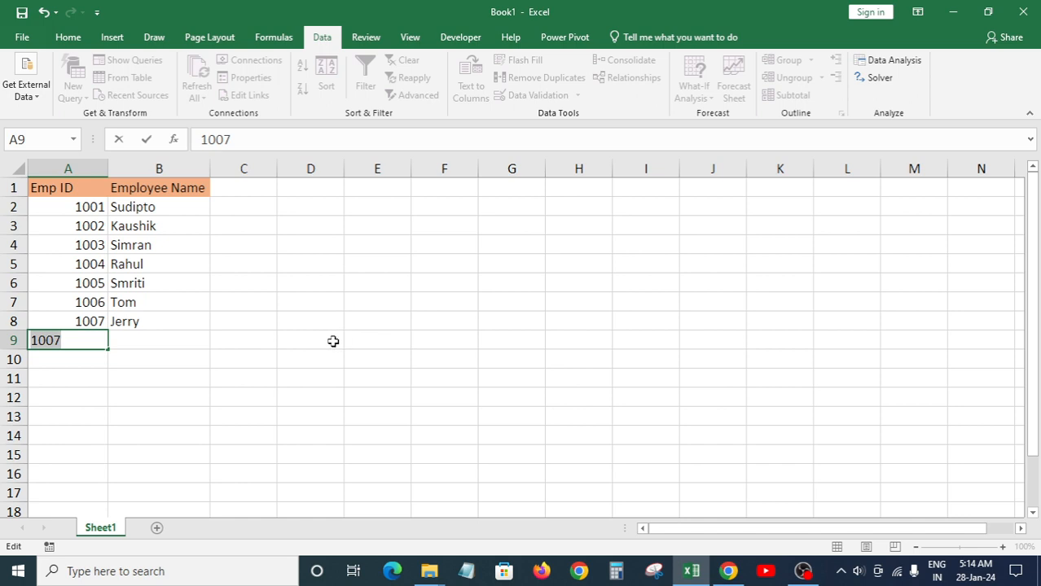
Step: Enter Emp ID 1008 with the name Tom in row 9
{"action": "type", "text": "1008"}
{"action": "key", "text": "Tab"}
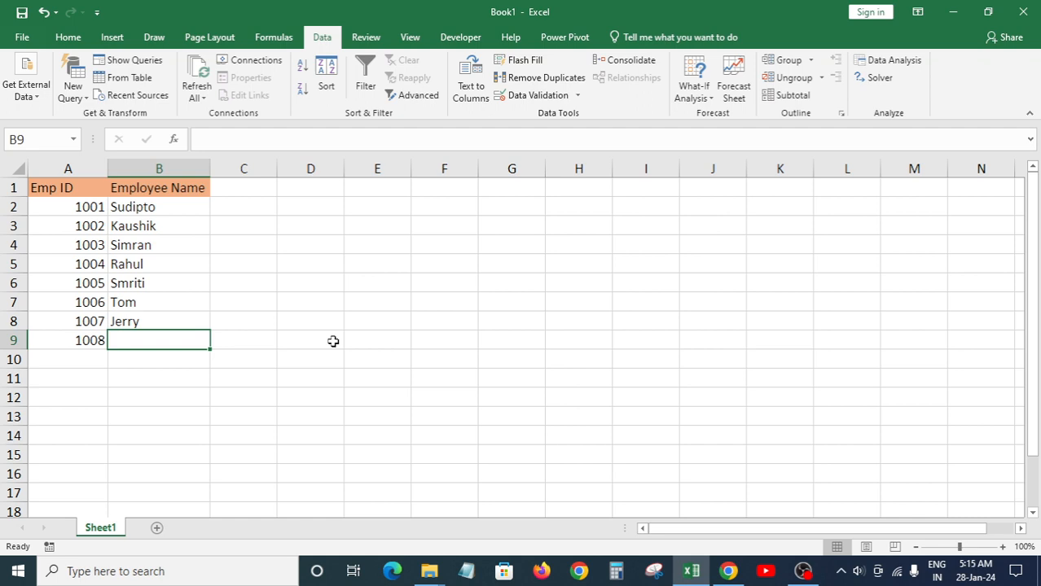
{"action": "type", "text": "Ton"}
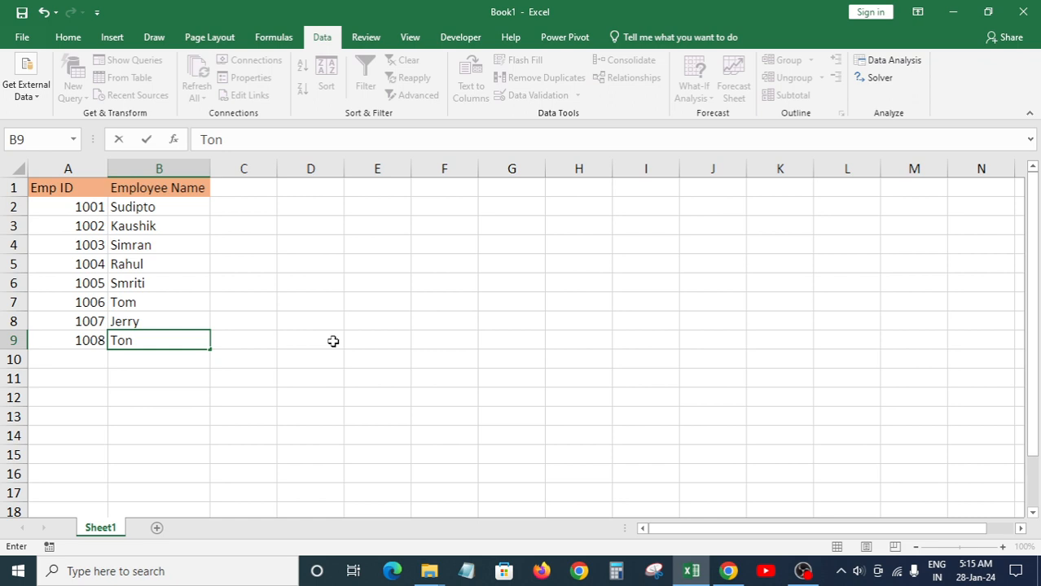
{"action": "key", "text": "BackSpace"}
{"action": "type", "text": "m"}
{"action": "key", "text": "Return"}
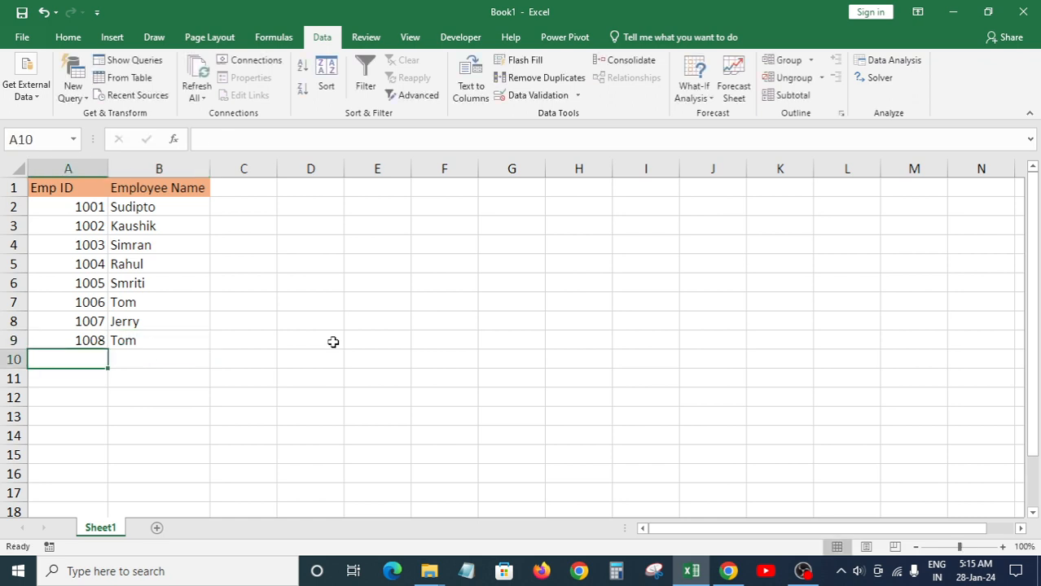
Step: Try duplicate 1008 in A10, cancel the rejected entry, and move to an empty cell
{"action": "type", "text": "1008"}
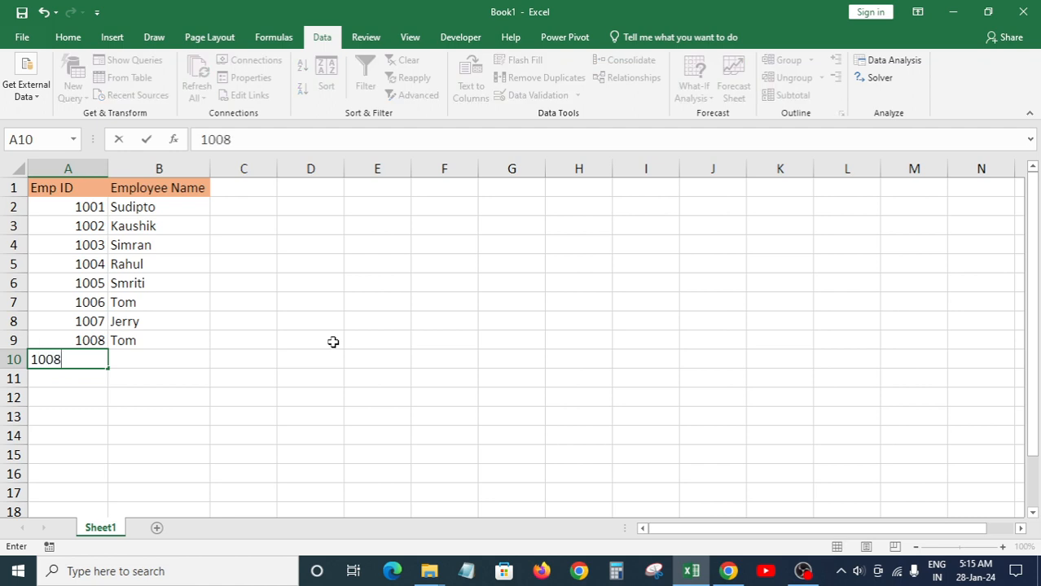
{"action": "key", "text": "Return"}
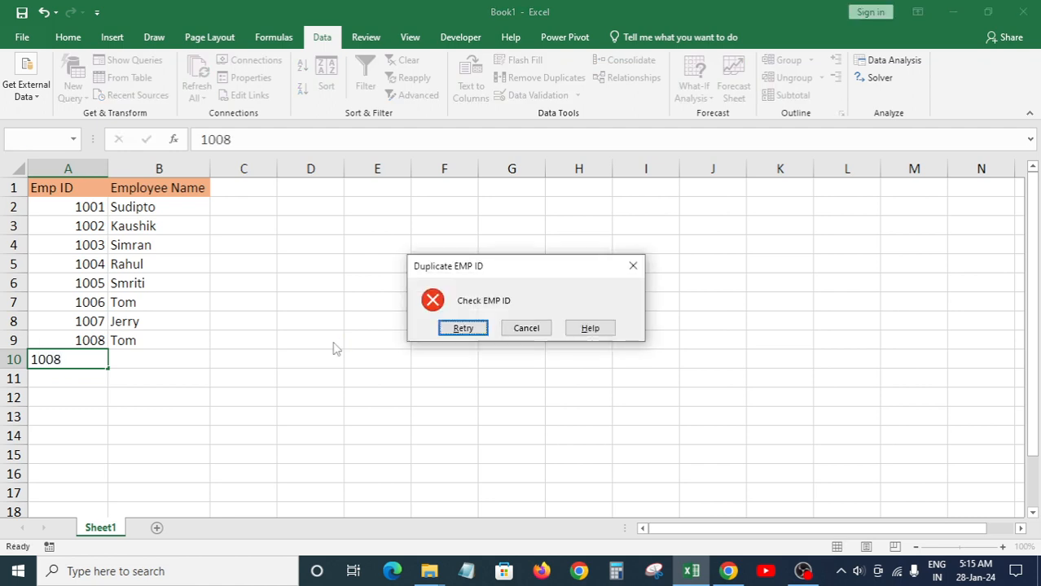
{"action": "key", "text": "Escape"}
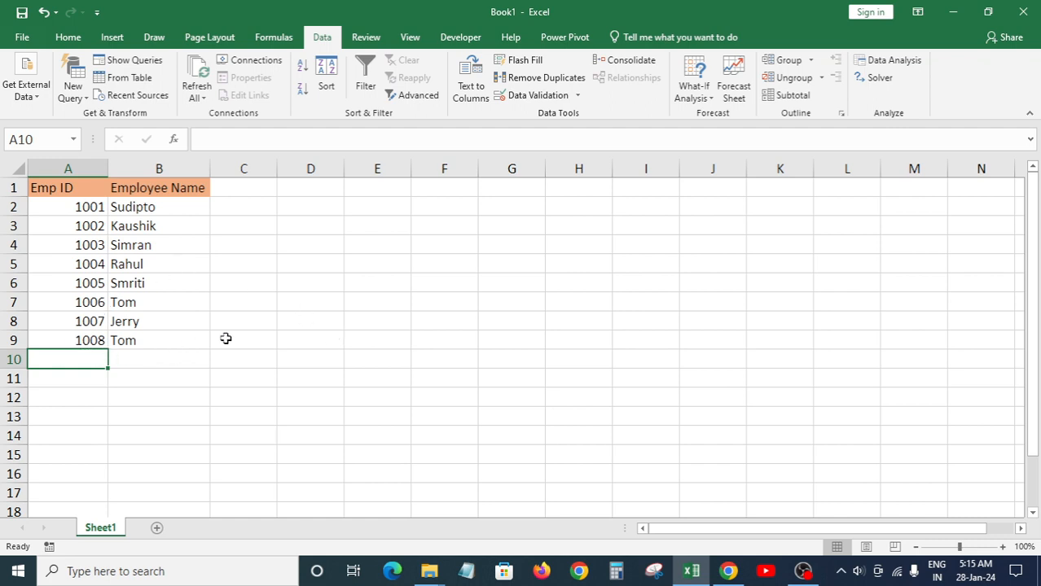
{"action": "left_click", "coordinate": [294, 342]}
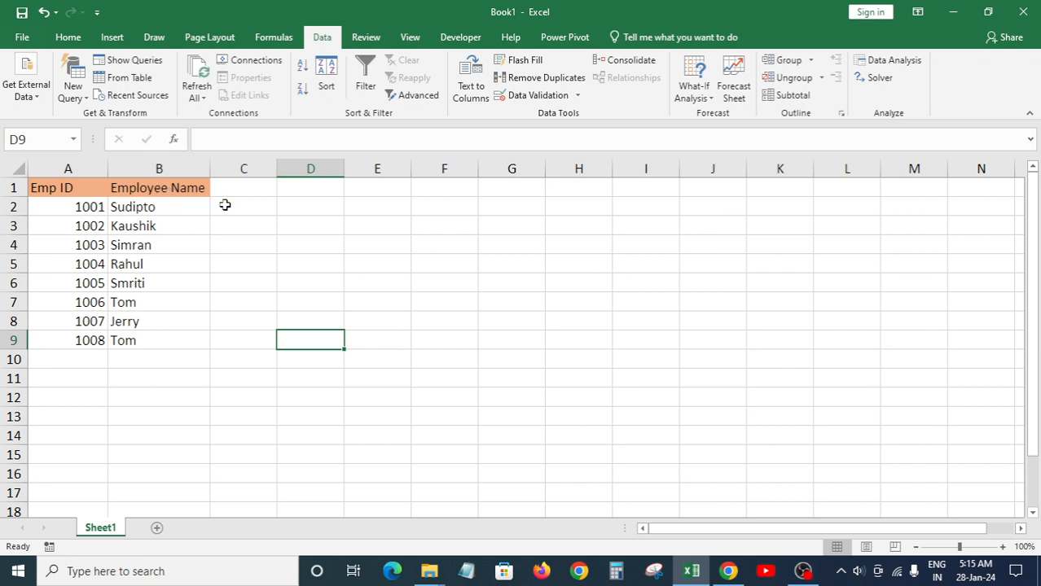
Step: Type the header EMP ID in E1 with 1001 and 1002 beneath it
{"action": "left_click", "coordinate": [386, 210]}
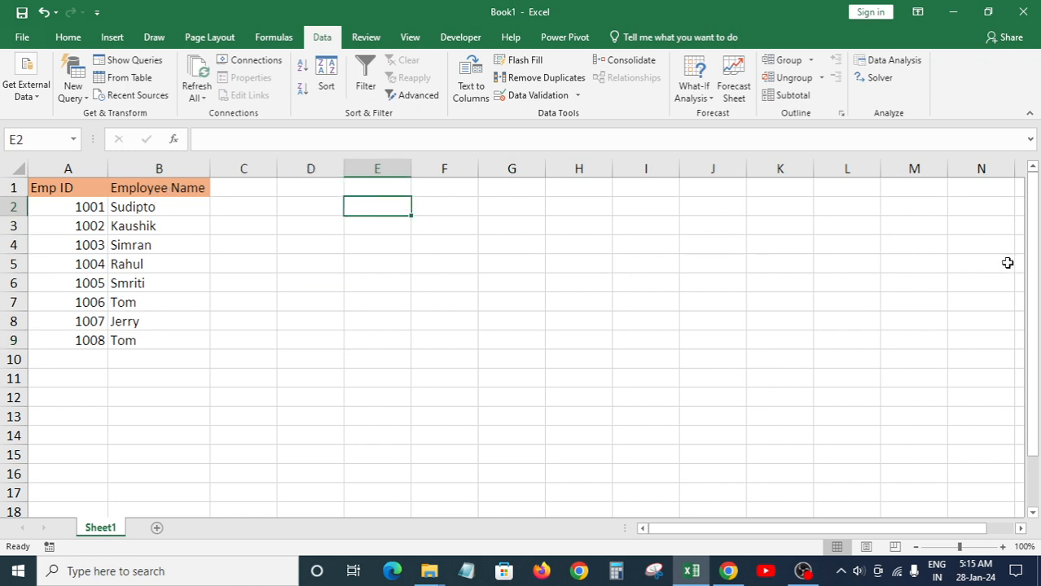
{"action": "key", "text": "Up"}
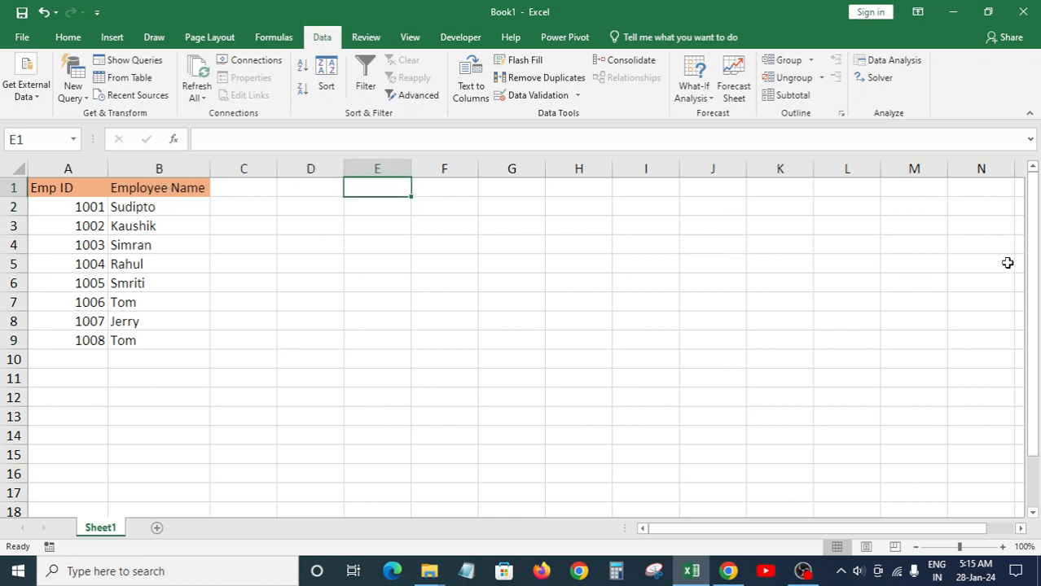
{"action": "type", "text": "EM"}
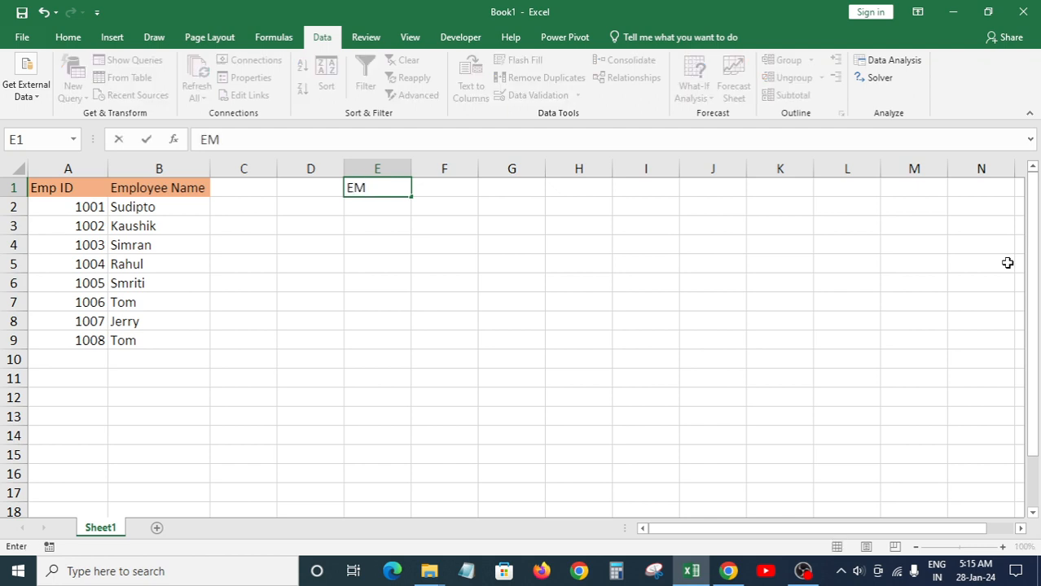
{"action": "type", "text": "P ID"}
{"action": "key", "text": "Return"}
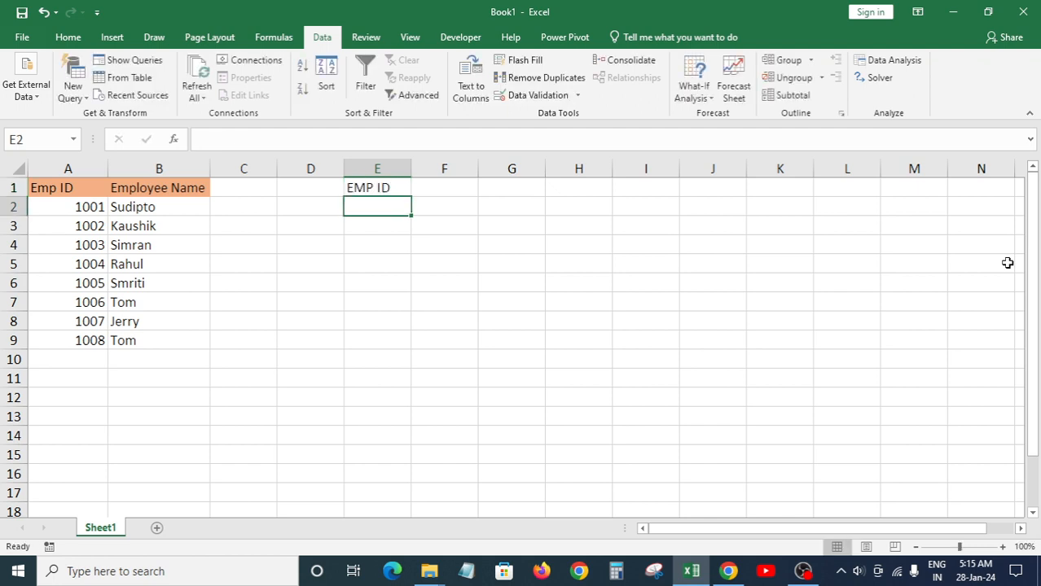
{"action": "type", "text": "1001"}
{"action": "key", "text": "Return"}
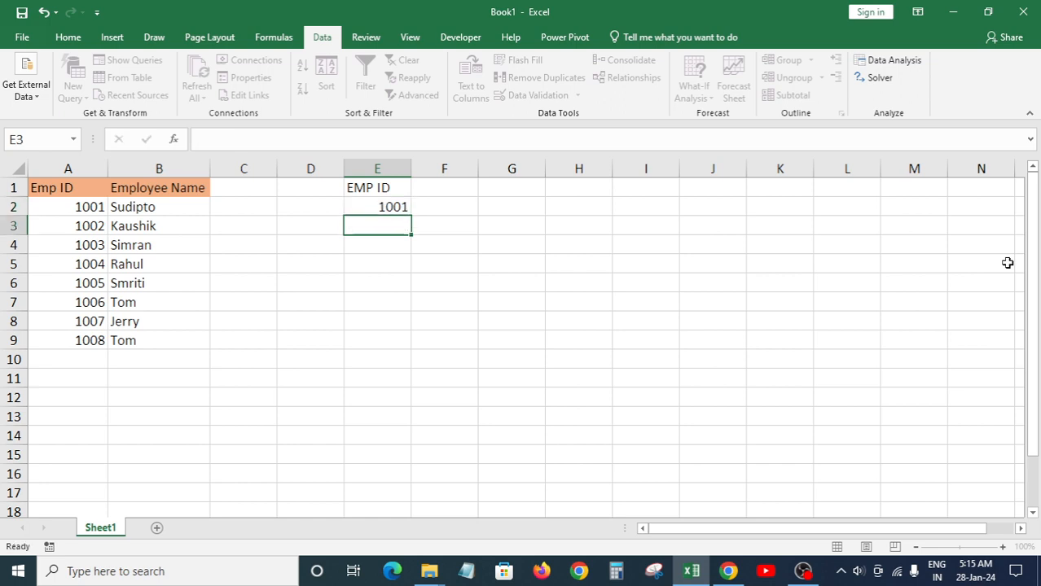
{"action": "key", "text": "Up"}
{"action": "key", "text": "Down"}
{"action": "type", "text": "1002"}
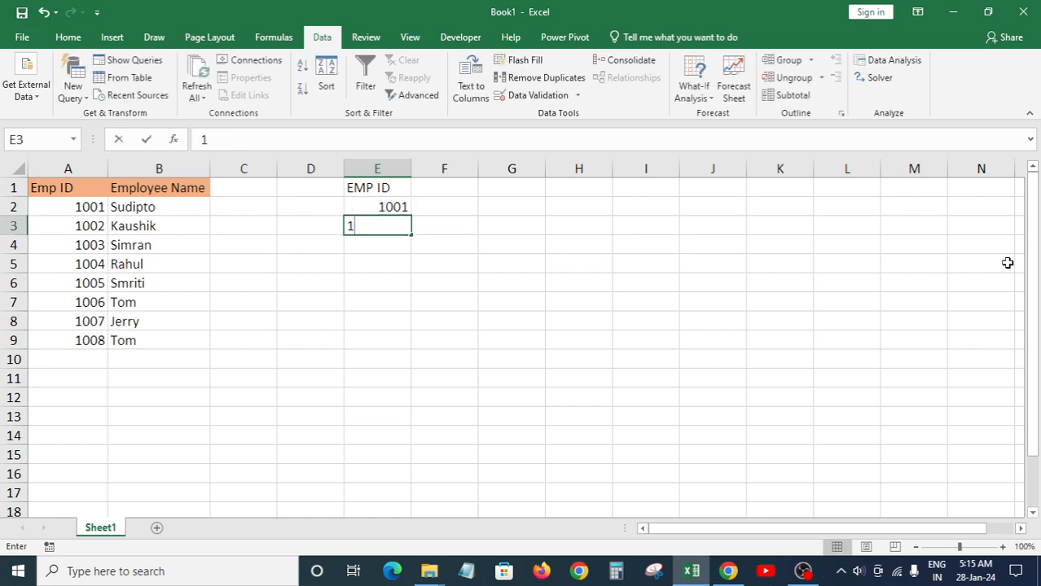
{"action": "key", "text": "Return"}
Step: Fill the ID series from 1001 down to 1015 in E16
{"action": "key", "text": "Up"}
{"action": "key", "text": "Up"}
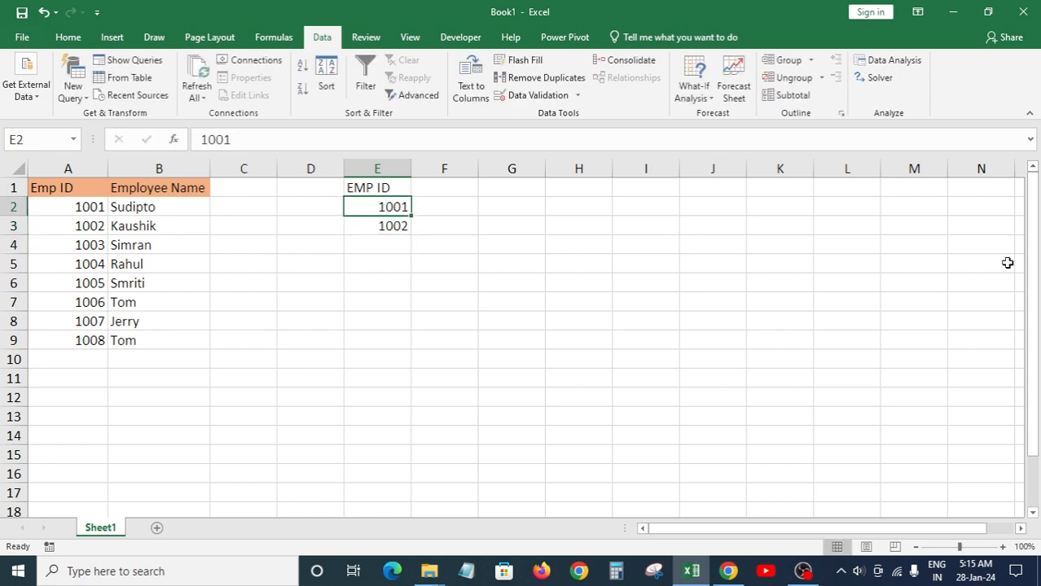
{"action": "key", "text": "shift+Down"}
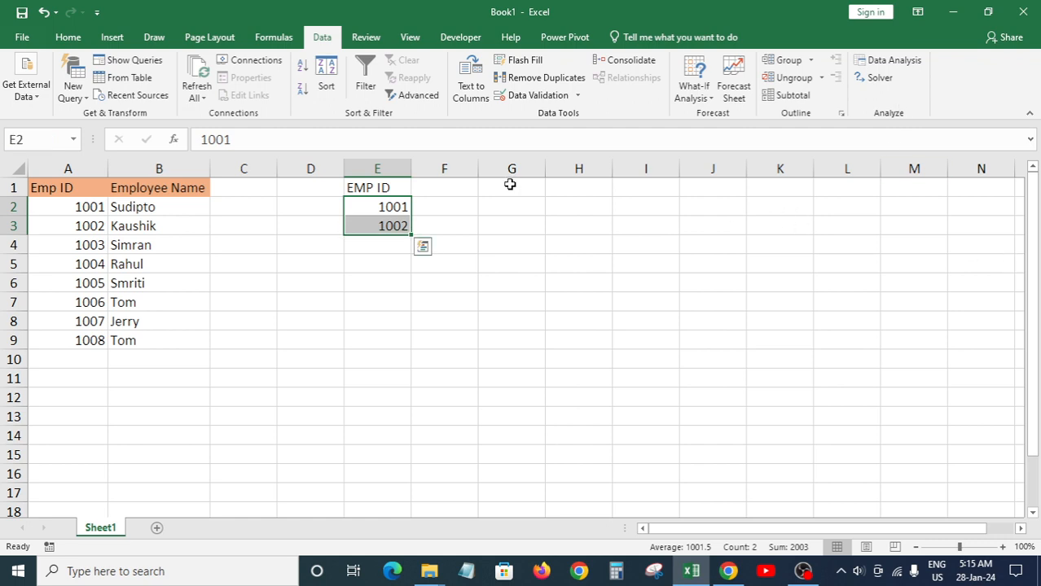
{"action": "left_click_drag", "start_coordinate": [411, 235], "coordinate": [413, 481]}
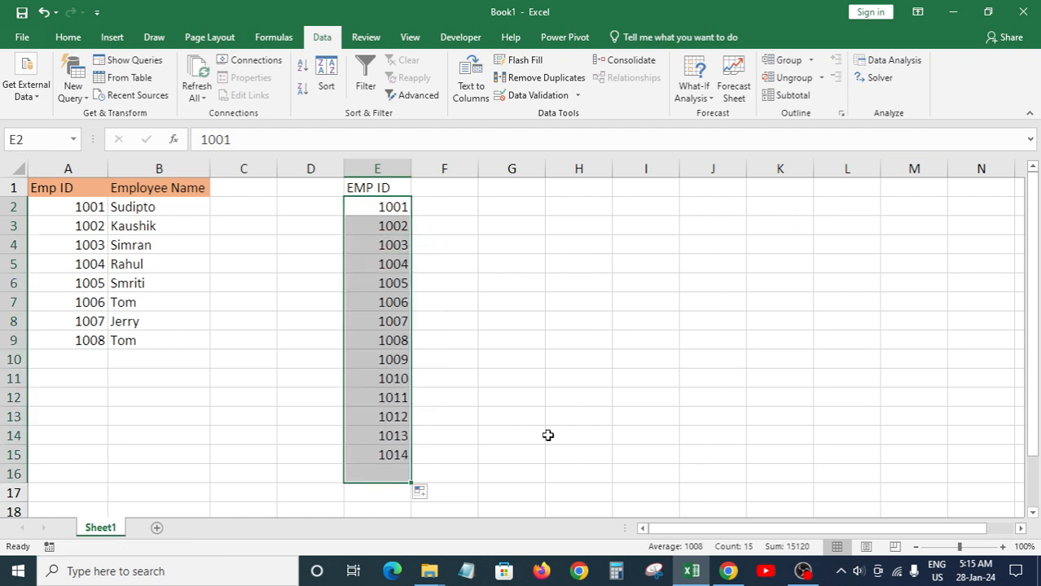
{"action": "left_click", "coordinate": [438, 480]}
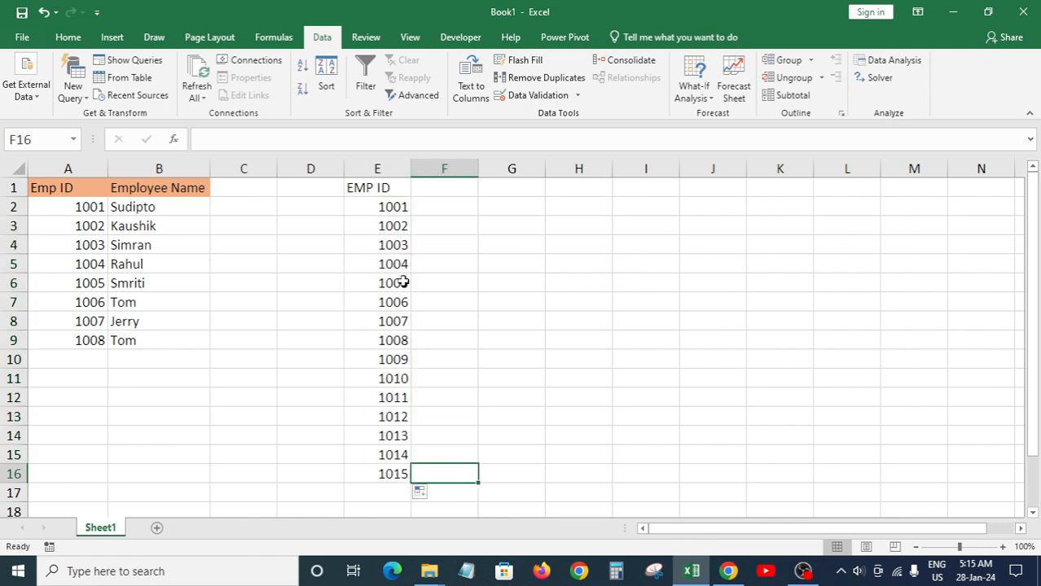
Step: Copy helper ID 1004 from E5 and paste it into A10
{"action": "left_click", "coordinate": [396, 210]}
{"action": "left_click_drag", "start_coordinate": [396, 211], "coordinate": [403, 477]}
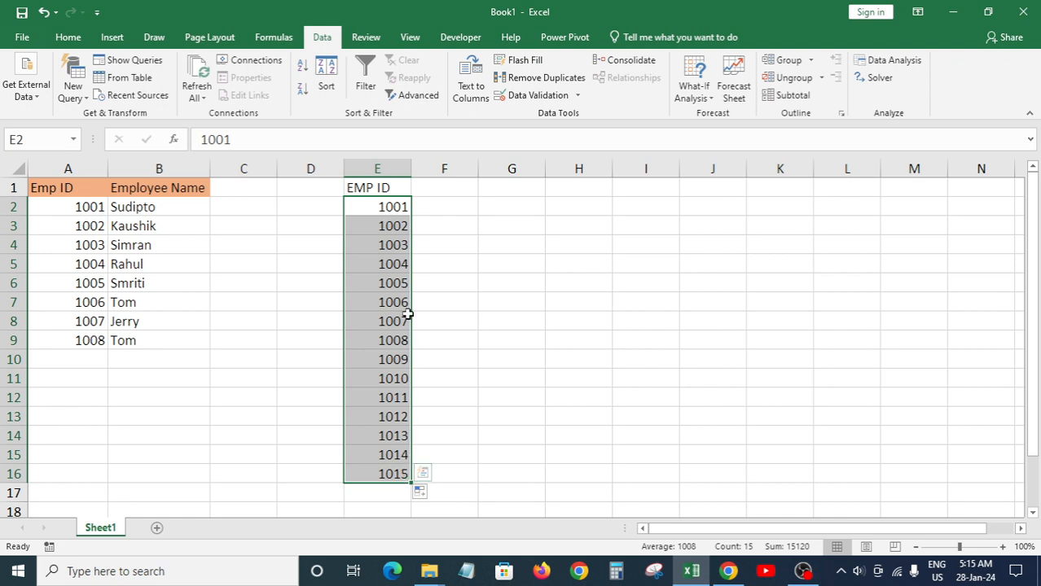
{"action": "left_click", "coordinate": [402, 263]}
{"action": "key", "text": "ctrl+c"}
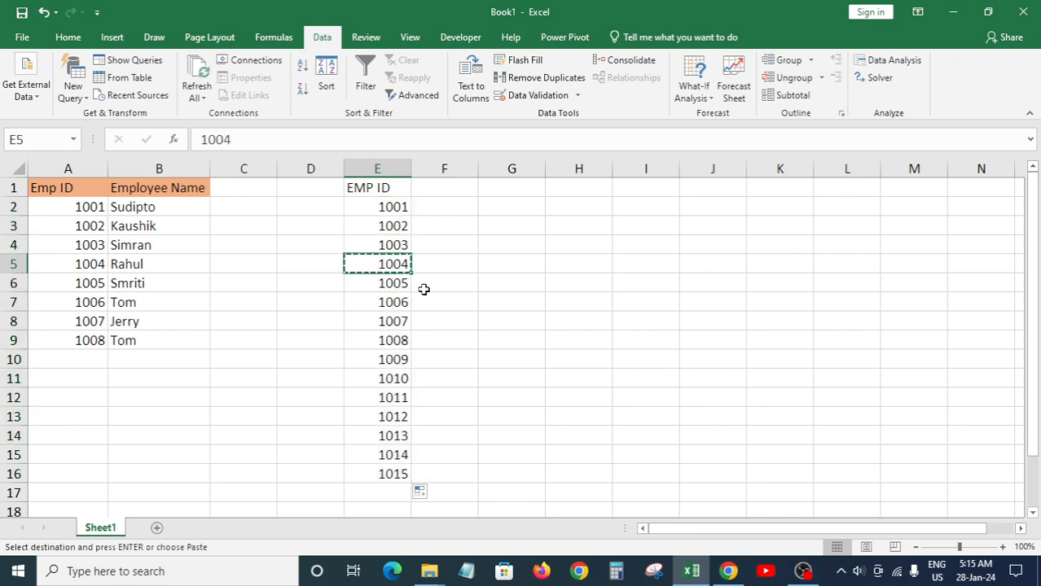
{"action": "left_click", "coordinate": [86, 356]}
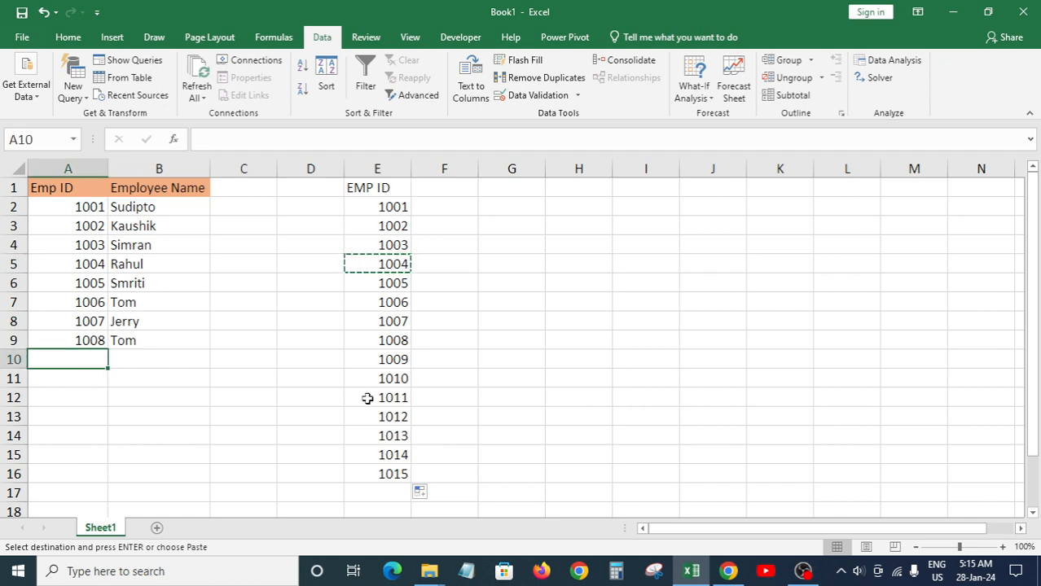
{"action": "key", "text": "ctrl+v"}
{"action": "key", "text": "Escape"}
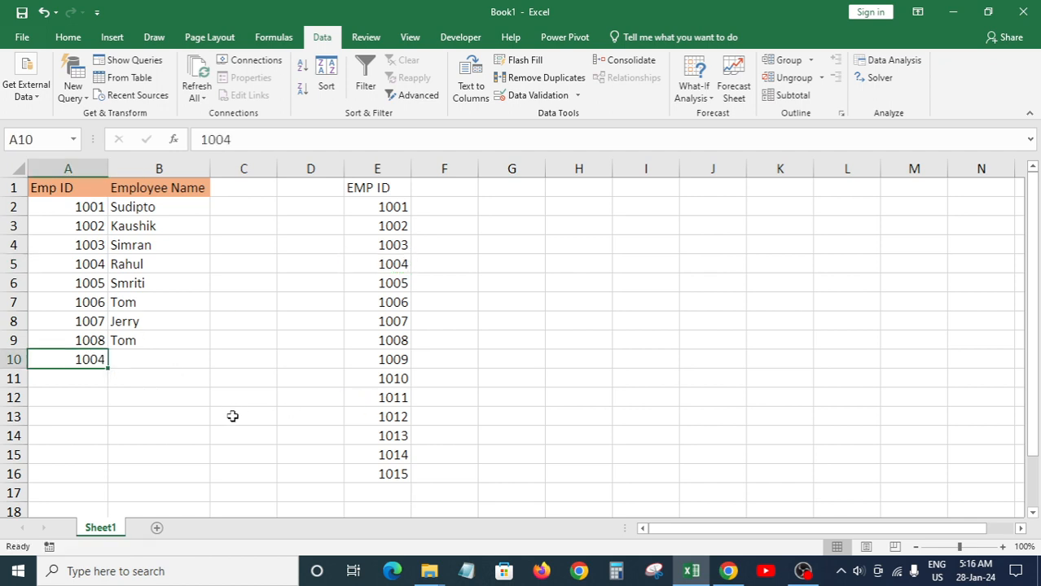
Step: Compare the pasted 1004 in A10 with the originals in A5 and E5
{"action": "left_click", "coordinate": [92, 265]}
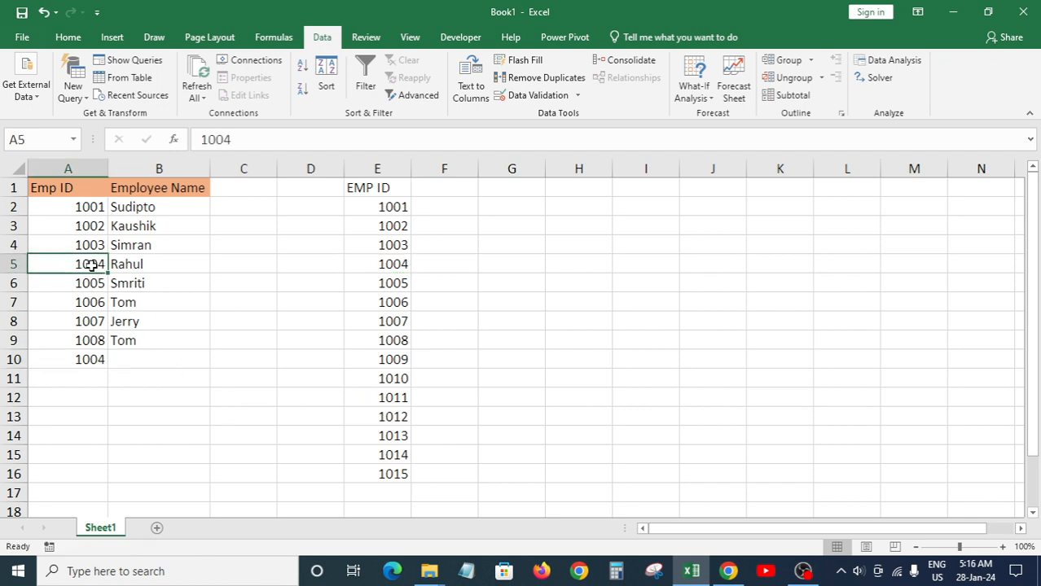
{"action": "left_click", "coordinate": [136, 267]}
{"action": "left_click", "coordinate": [98, 363]}
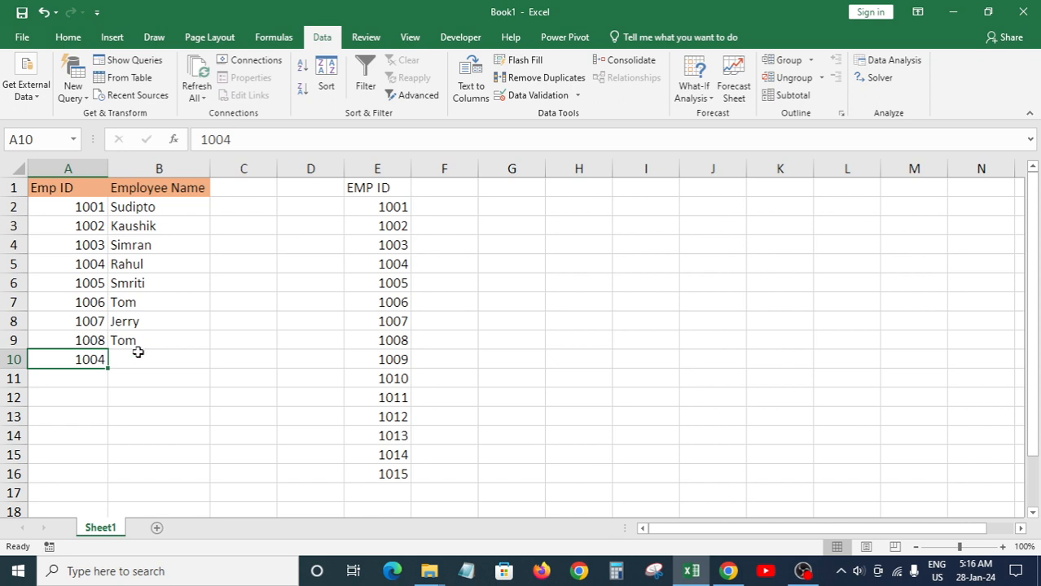
{"action": "left_click", "coordinate": [397, 265]}
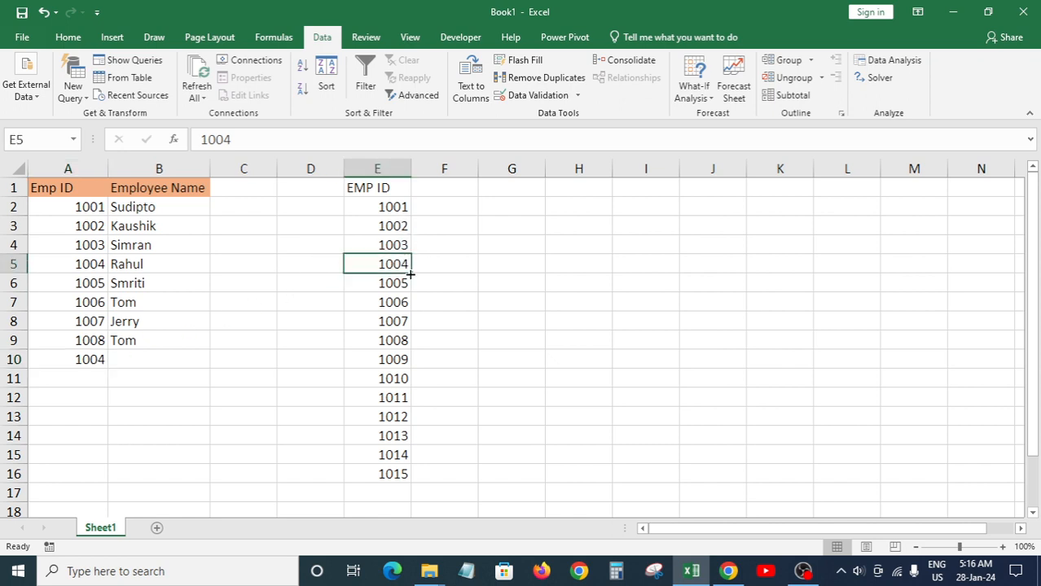
{"action": "left_click", "coordinate": [69, 360]}
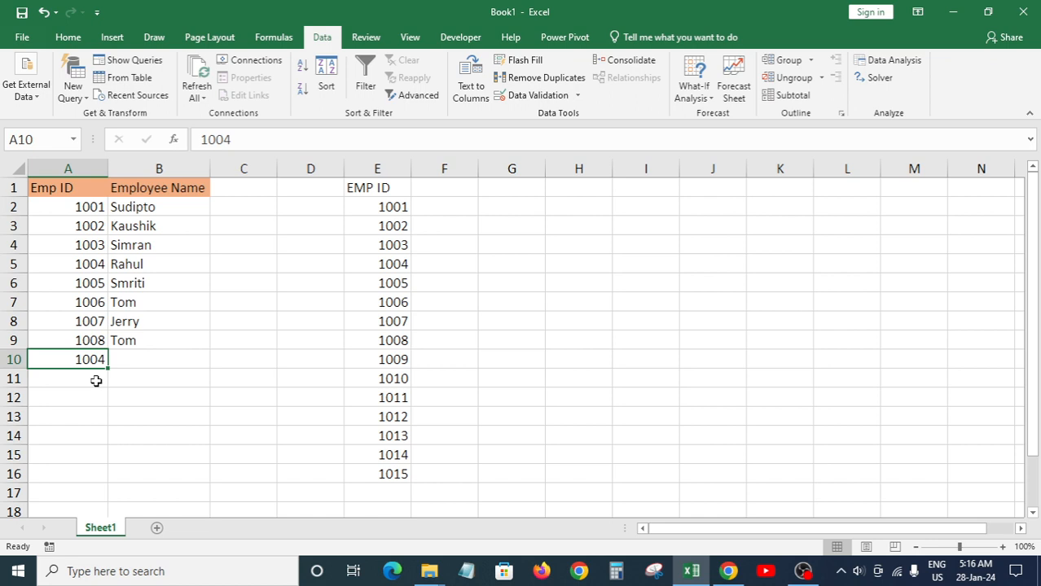
Step: Try typing an ID in A11, then discard it at the duplicate-ID warning
{"action": "left_click", "coordinate": [95, 380]}
{"action": "type", "text": "1004"}
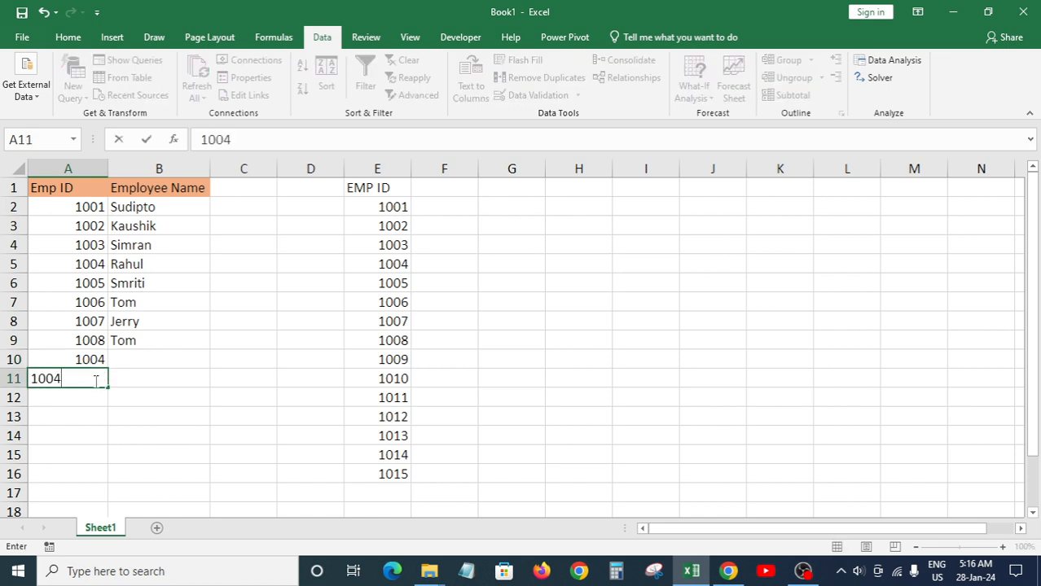
{"action": "key", "text": "Return"}
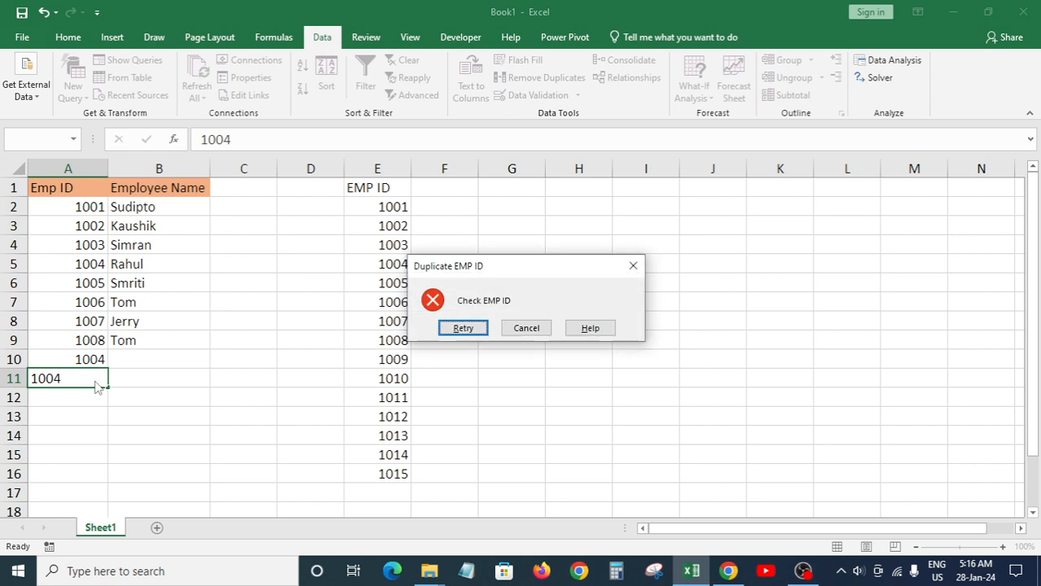
{"action": "key", "text": "Escape"}
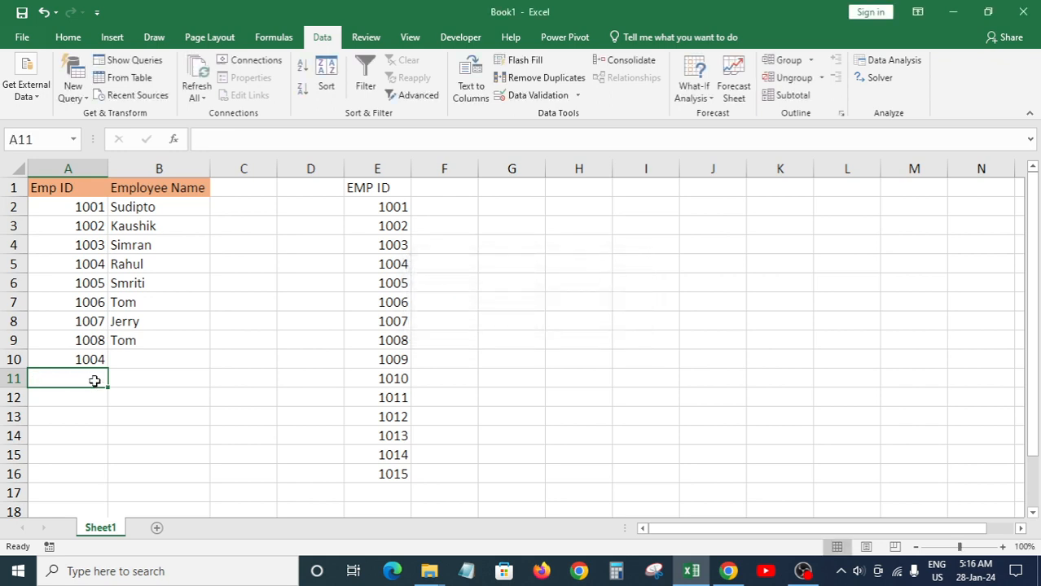
Step: Copy helper ID 1004 from E5 and paste it into A11
{"action": "key", "text": "Up"}
{"action": "key", "text": "Right"}
{"action": "key", "text": "Right"}
{"action": "key", "text": "Right"}
{"action": "key", "text": "Right"}
{"action": "key", "text": "Right"}
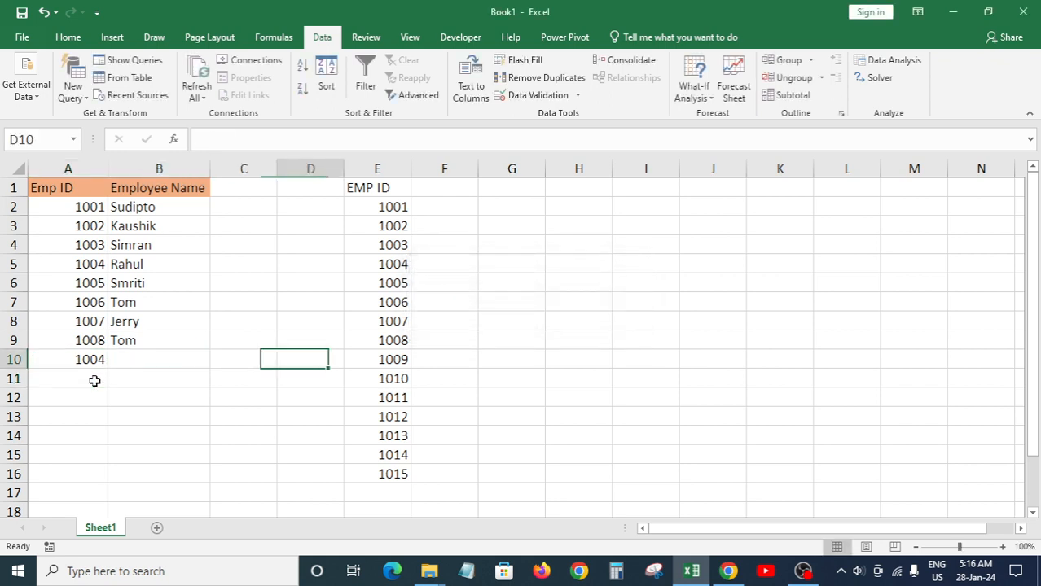
{"action": "key", "text": "Left"}
{"action": "key", "text": "Left"}
{"action": "key", "text": "Right"}
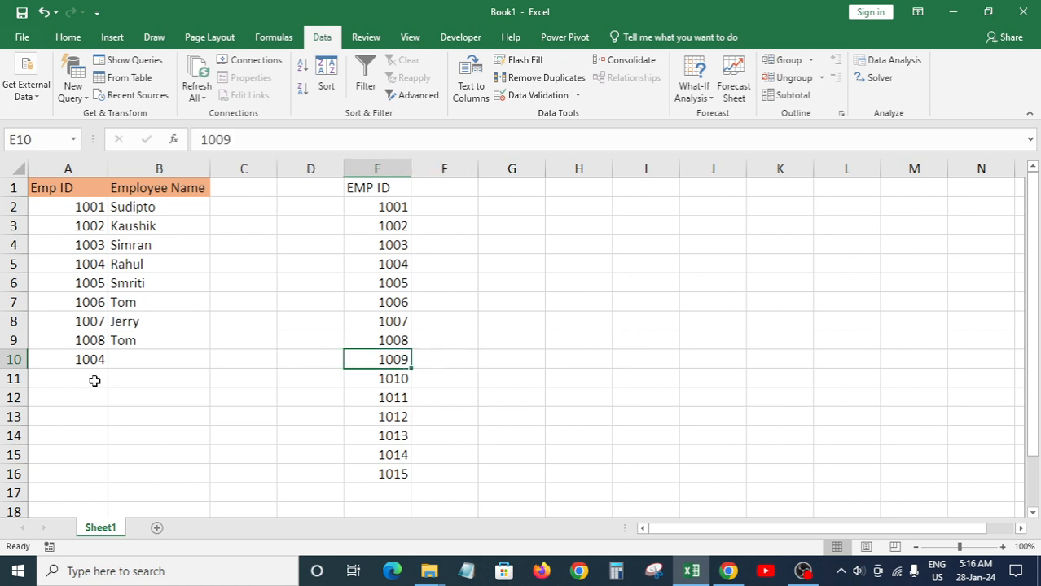
{"action": "key", "text": "Right"}
{"action": "key", "text": "Left"}
{"action": "key", "text": "Up"}
{"action": "key", "text": "Up"}
{"action": "key", "text": "Up"}
{"action": "key", "text": "Up"}
{"action": "key", "text": "Up"}
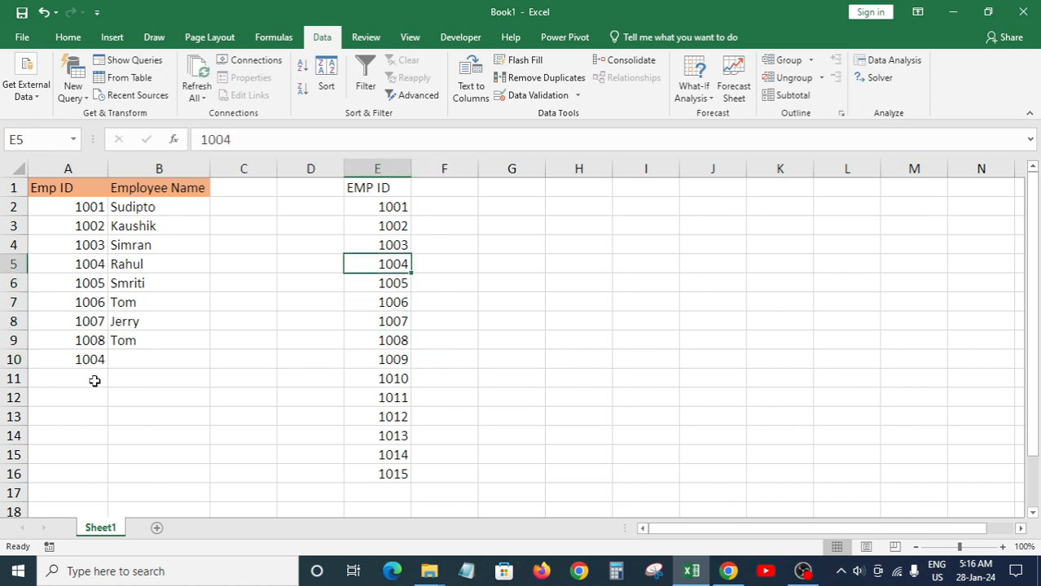
{"action": "key", "text": "ctrl+c"}
{"action": "key", "text": "Home"}
{"action": "key", "text": "Down"}
{"action": "key", "text": "Down"}
{"action": "key", "text": "Down"}
{"action": "key", "text": "Down"}
{"action": "key", "text": "Down"}
{"action": "key", "text": "Down"}
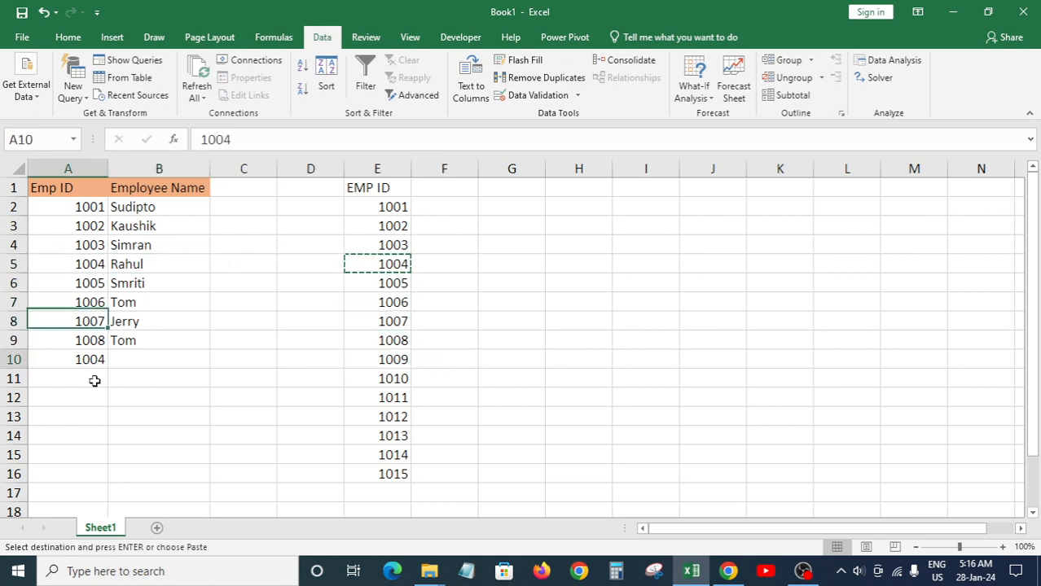
{"action": "key", "text": "ctrl+v"}
{"action": "key", "text": "Escape"}
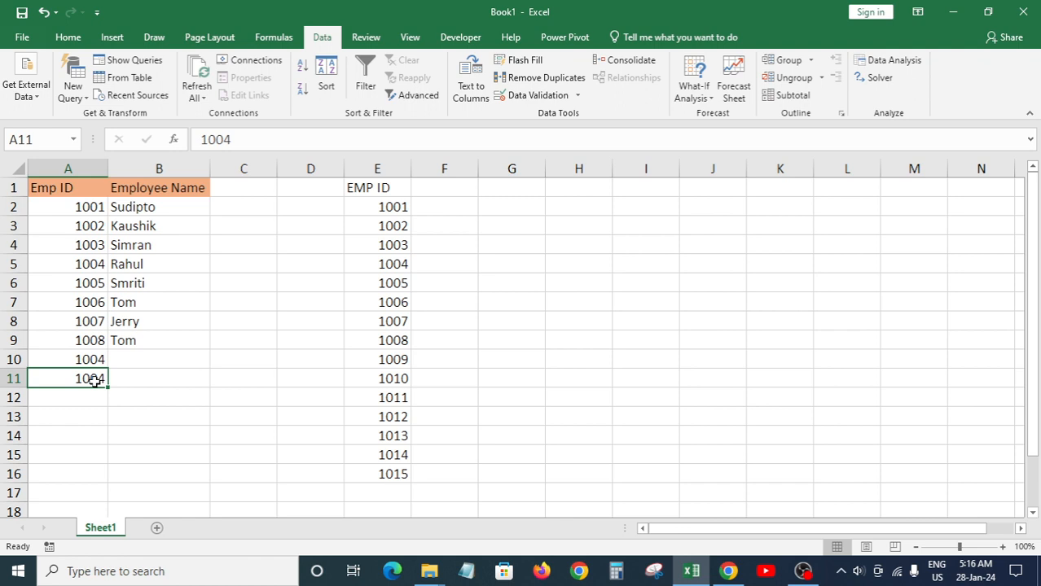
Step: Clear the entire helper EMP ID column E
{"action": "key", "text": "Right"}
{"action": "key", "text": "Right"}
{"action": "key", "text": "Right"}
{"action": "key", "text": "Right"}
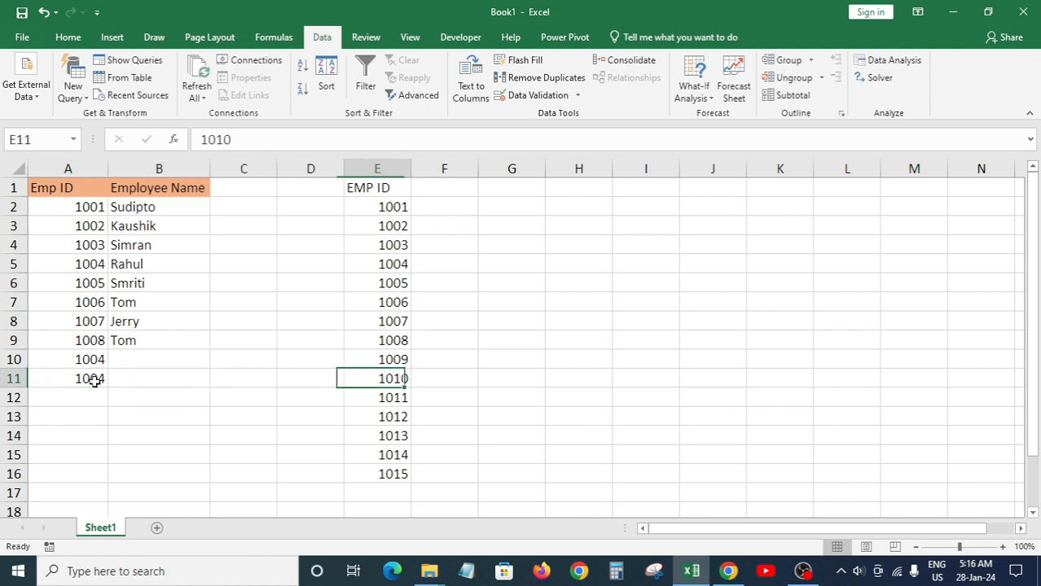
{"action": "key", "text": "ctrl+space"}
{"action": "key", "text": "Delete"}
{"action": "key", "text": "ctrl+Up"}
{"action": "key", "text": "ctrl+Left"}
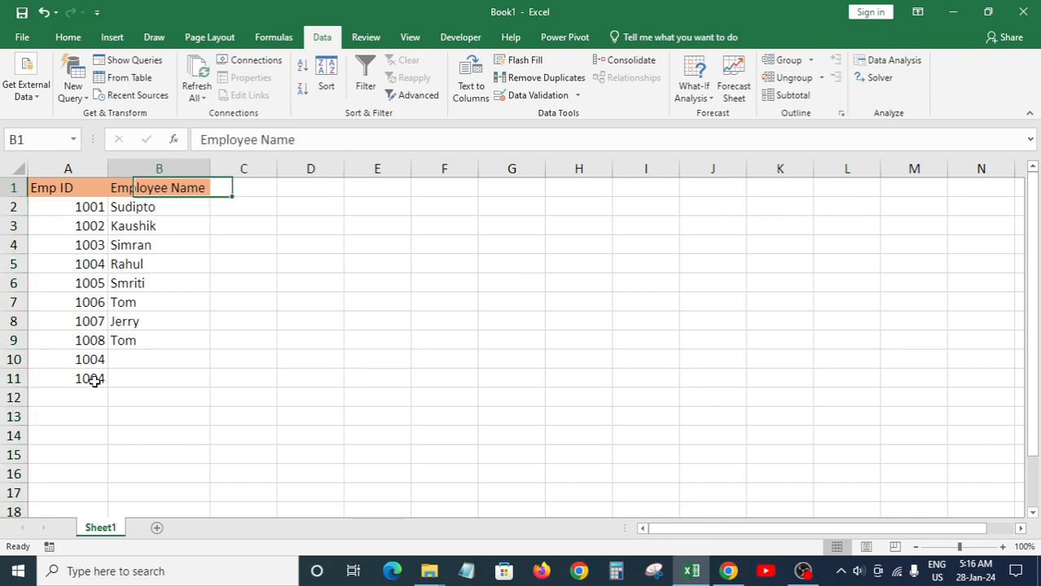
Step: Delete the two duplicate 1004 entries in A10:A11
{"action": "key", "text": "ctrl+Left"}
{"action": "key", "text": "Down"}
{"action": "key", "text": "Down"}
{"action": "key", "text": "Down"}
{"action": "key", "text": "Down"}
{"action": "key", "text": "Down"}
{"action": "key", "text": "Down"}
{"action": "key", "text": "Down"}
{"action": "key", "text": "Down"}
{"action": "key", "text": "Down"}
{"action": "key", "text": "Down"}
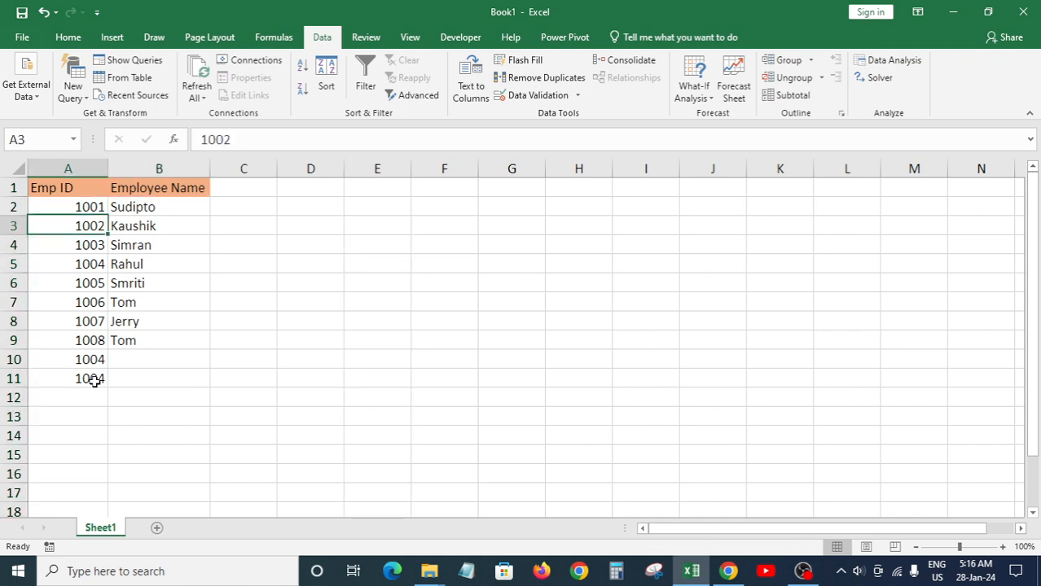
{"action": "key", "text": "Up"}
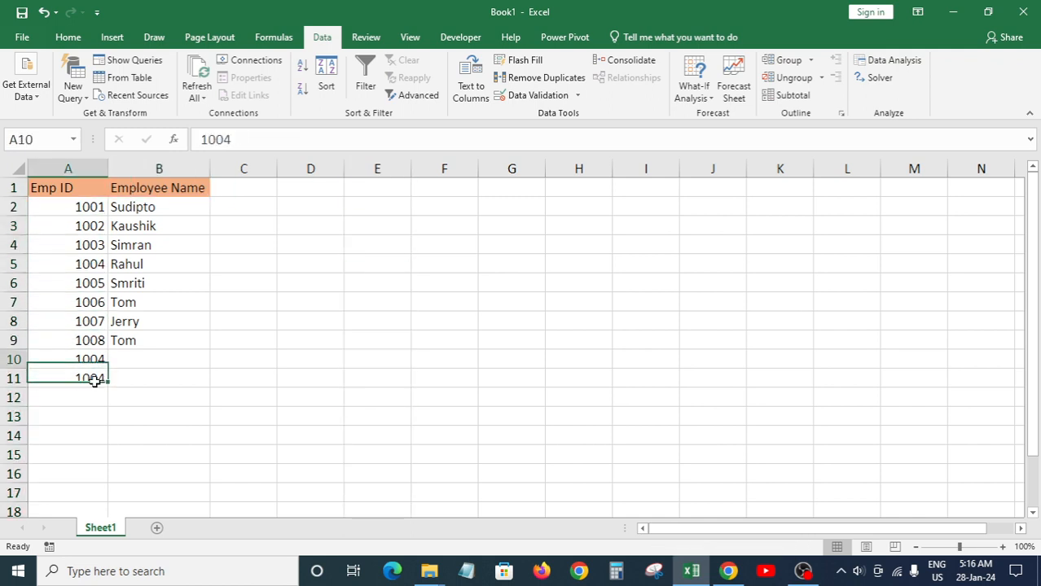
{"action": "key", "text": "shift+Down"}
{"action": "key", "text": "Delete"}
{"action": "key", "text": "Up"}
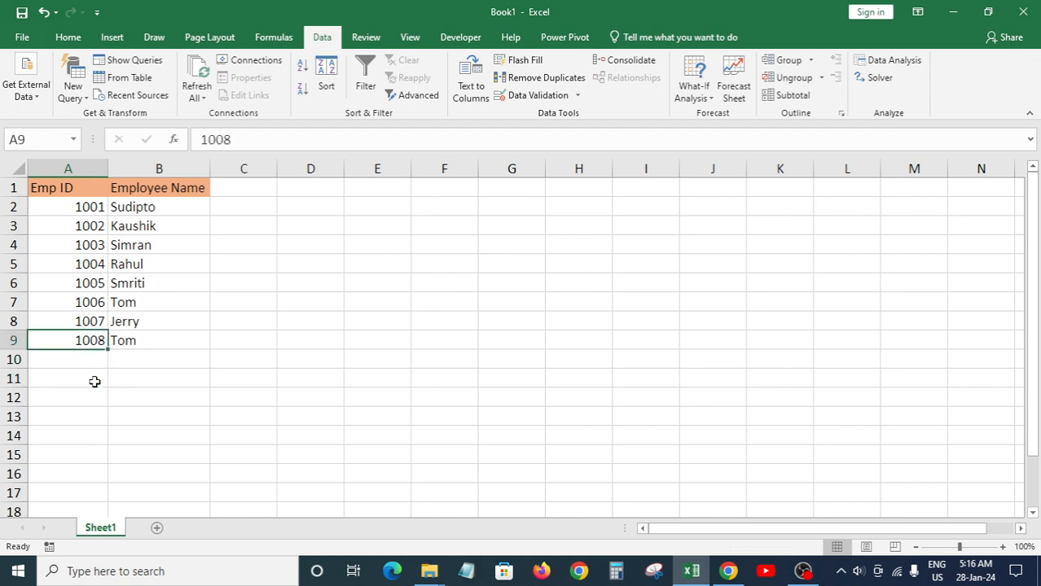
{"action": "key", "text": "Down"}
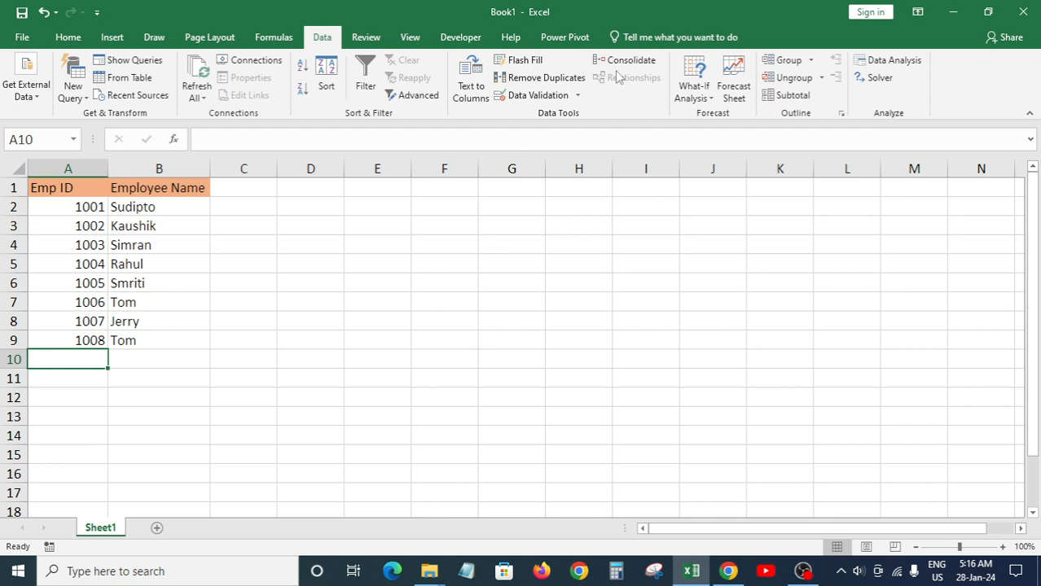
Step: Copy A9's formatting onto A10 through A13 with Format Painter
{"action": "left_click", "coordinate": [45, 338]}
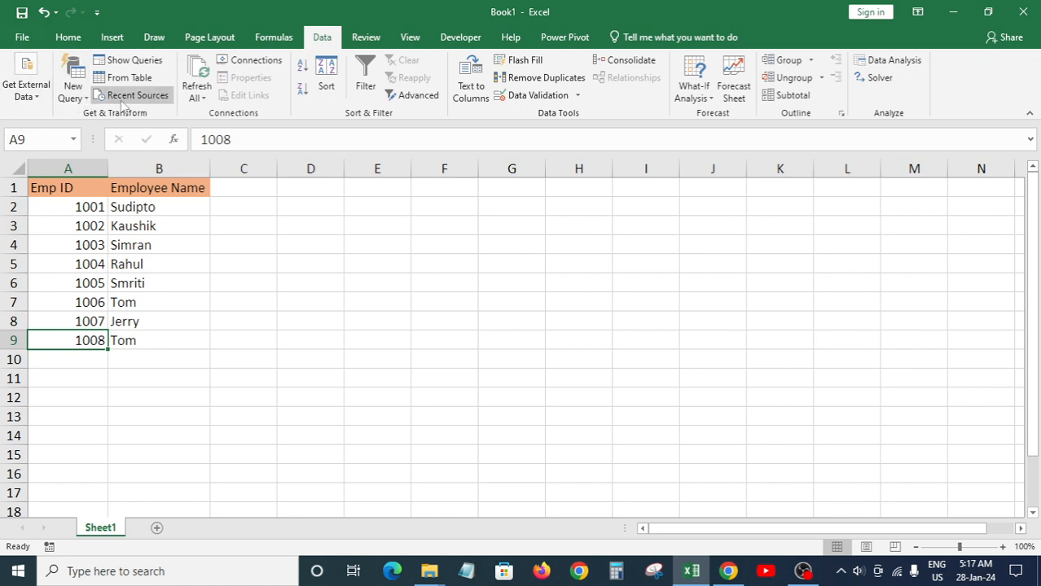
{"action": "left_click", "coordinate": [72, 39]}
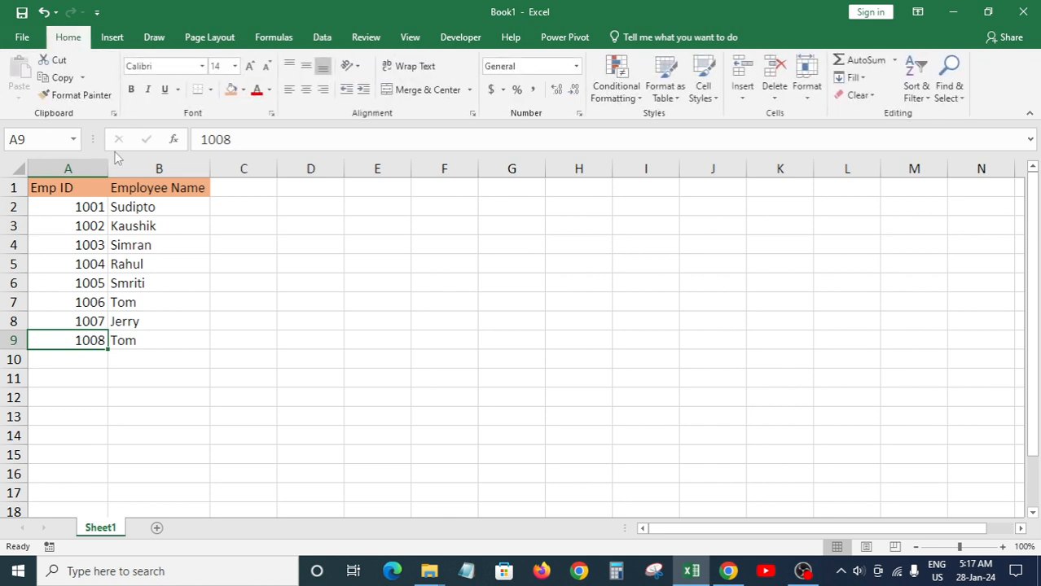
{"action": "left_click", "coordinate": [82, 94]}
{"action": "left_click_drag", "start_coordinate": [79, 360], "coordinate": [75, 421]}
{"action": "left_click", "coordinate": [118, 416]}
{"action": "left_click", "coordinate": [71, 353]}
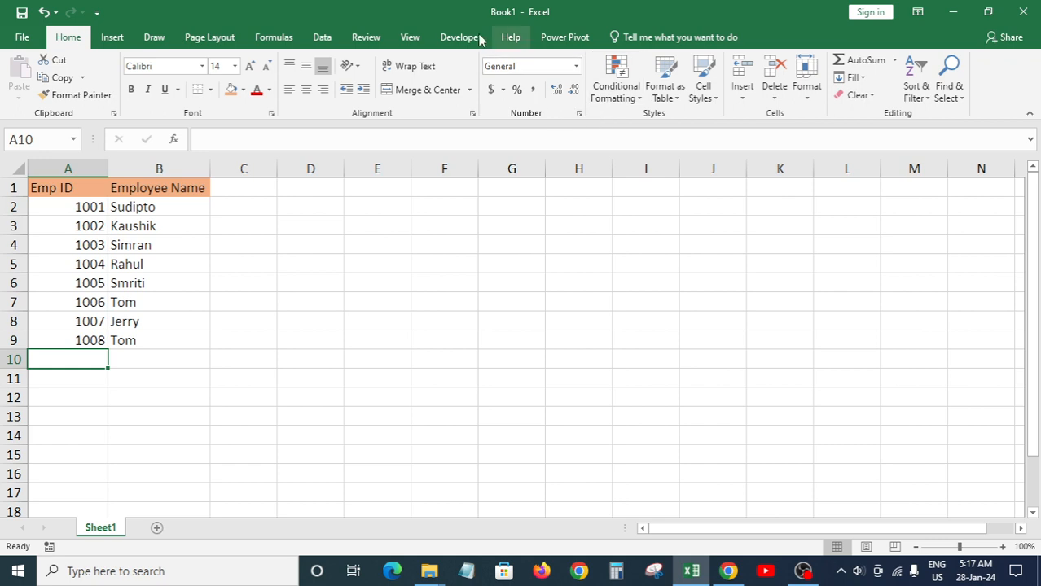
{"action": "left_click", "coordinate": [321, 37]}
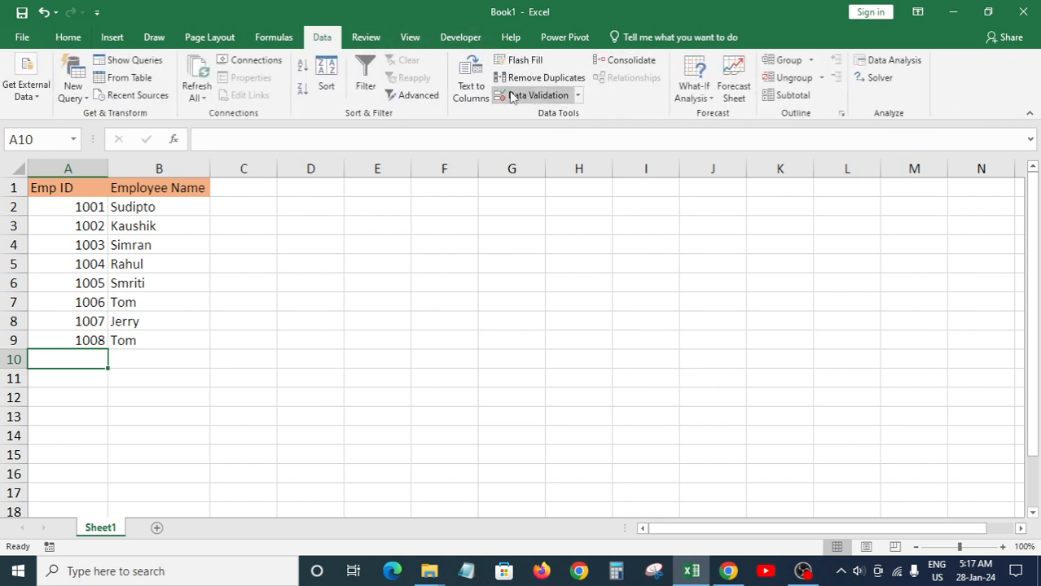
Step: Review the Data Validation settings, choosing Custom as the allowed type, then close the dialog
{"action": "left_click", "coordinate": [526, 96]}
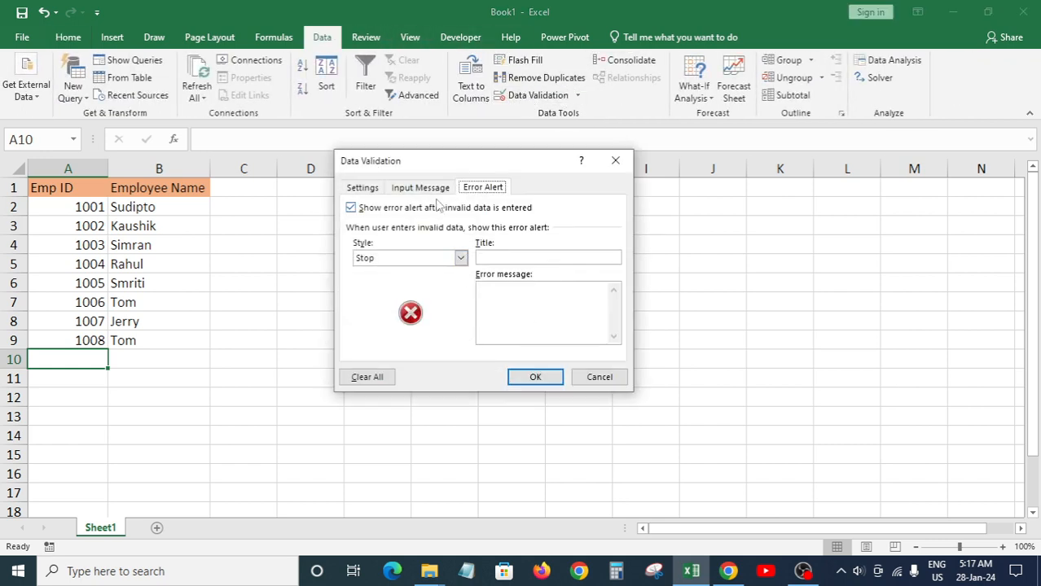
{"action": "left_click", "coordinate": [363, 188]}
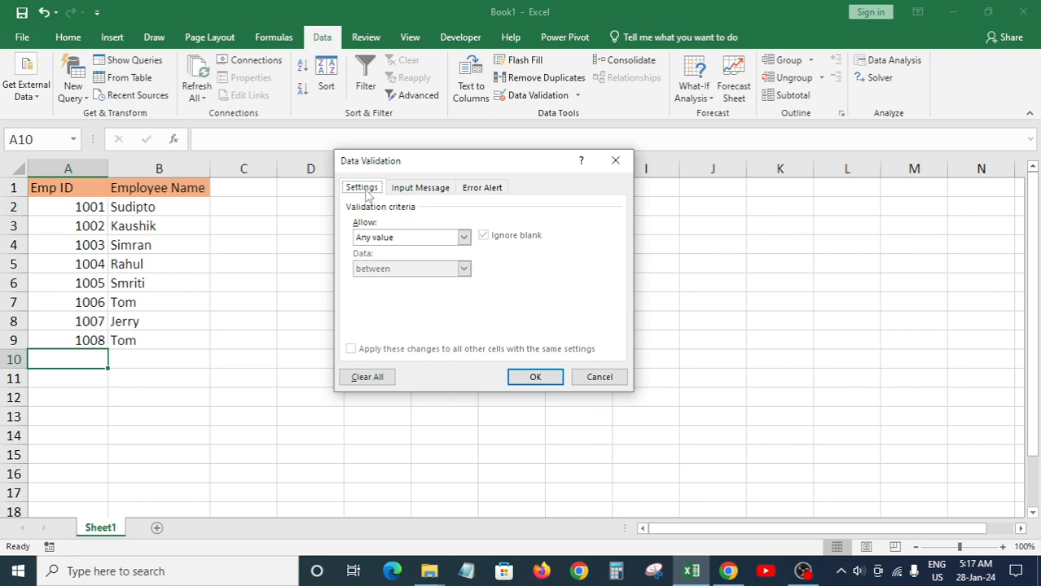
{"action": "left_click", "coordinate": [402, 237]}
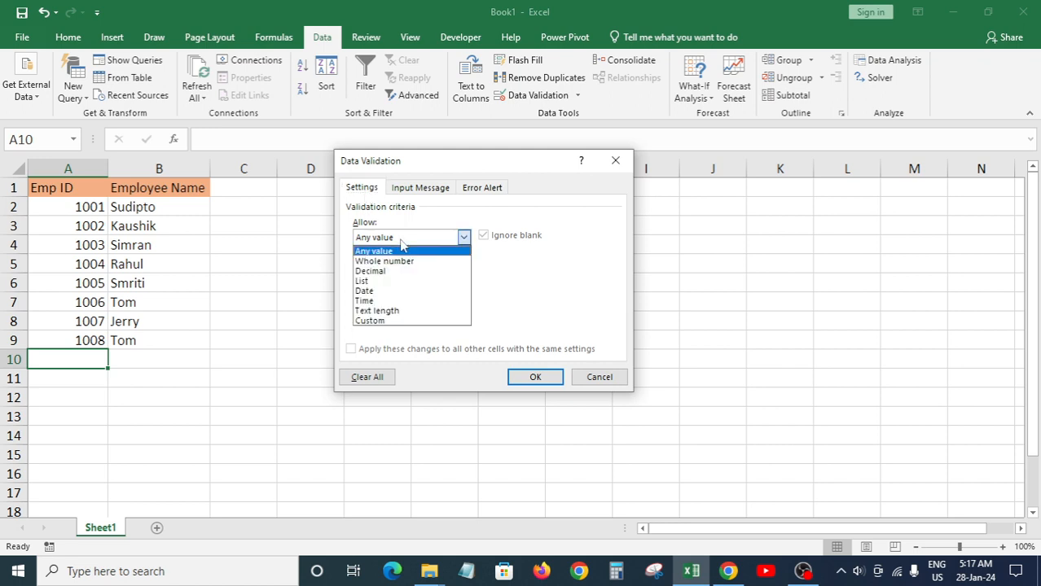
{"action": "left_click", "coordinate": [385, 321]}
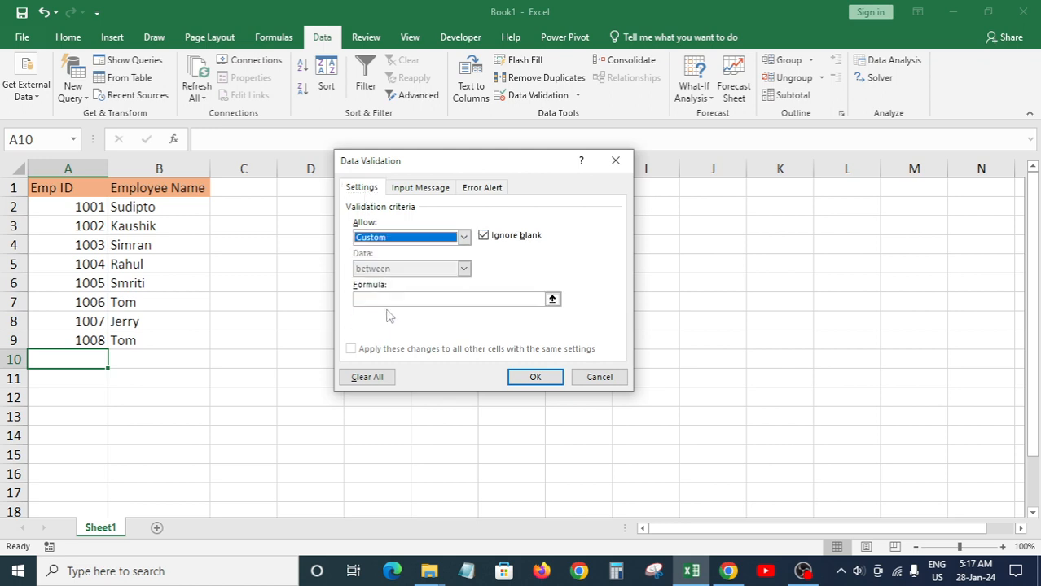
{"action": "left_click", "coordinate": [388, 300]}
{"action": "left_click", "coordinate": [548, 383]}
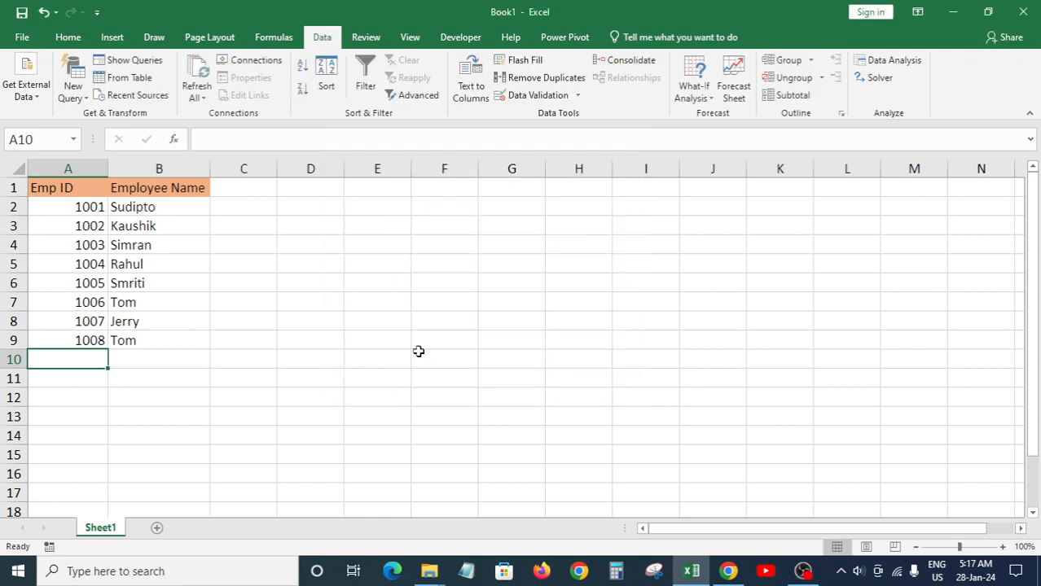
Step: Extend the Custom =COUNTIF(A:A,A1)=1 rule and its 'Duplicate EMP ID' stop alert to all of column A
{"action": "left_click", "coordinate": [87, 169]}
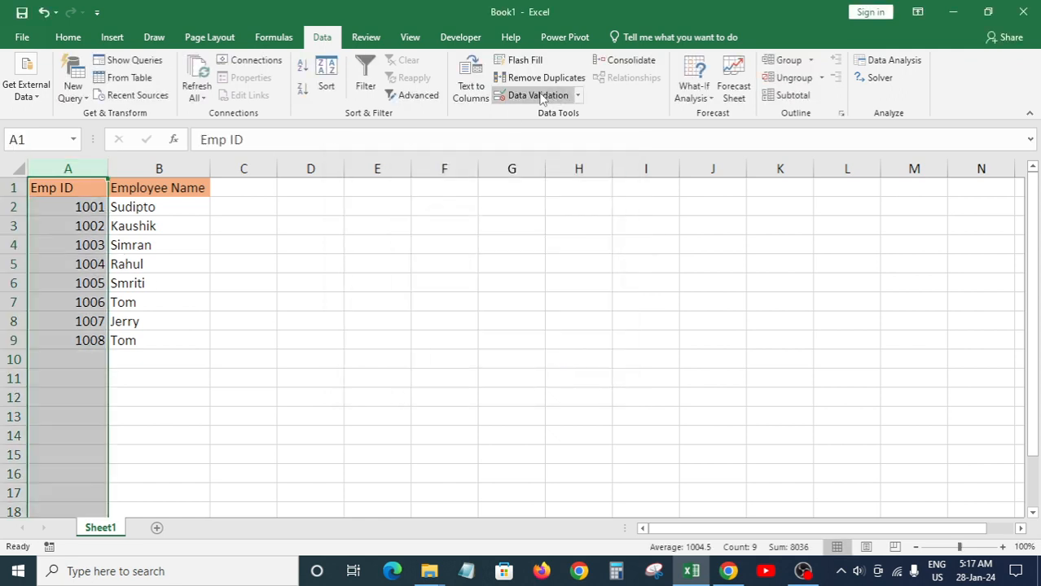
{"action": "left_click", "coordinate": [539, 96]}
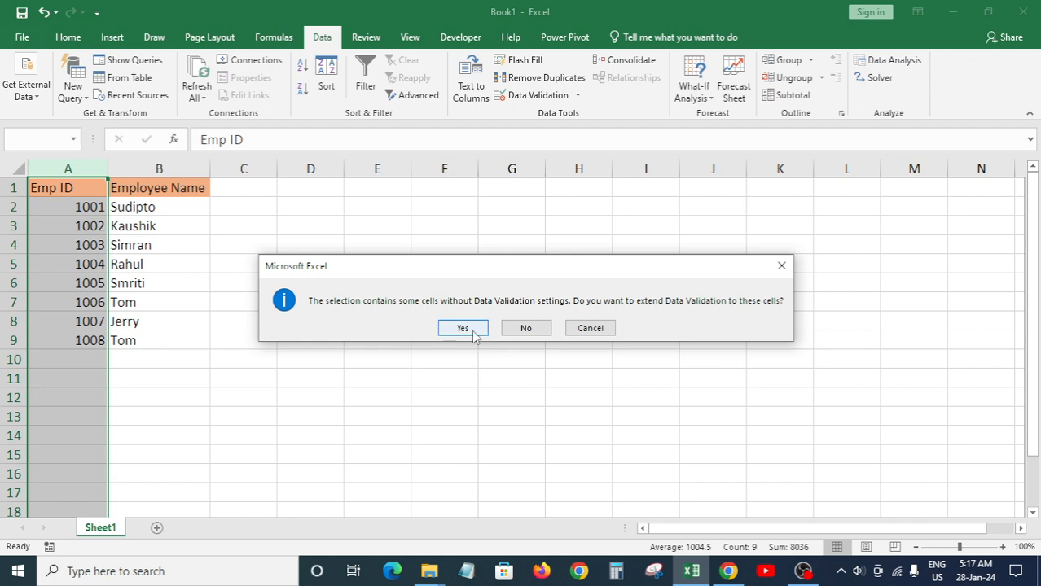
{"action": "left_click", "coordinate": [465, 330]}
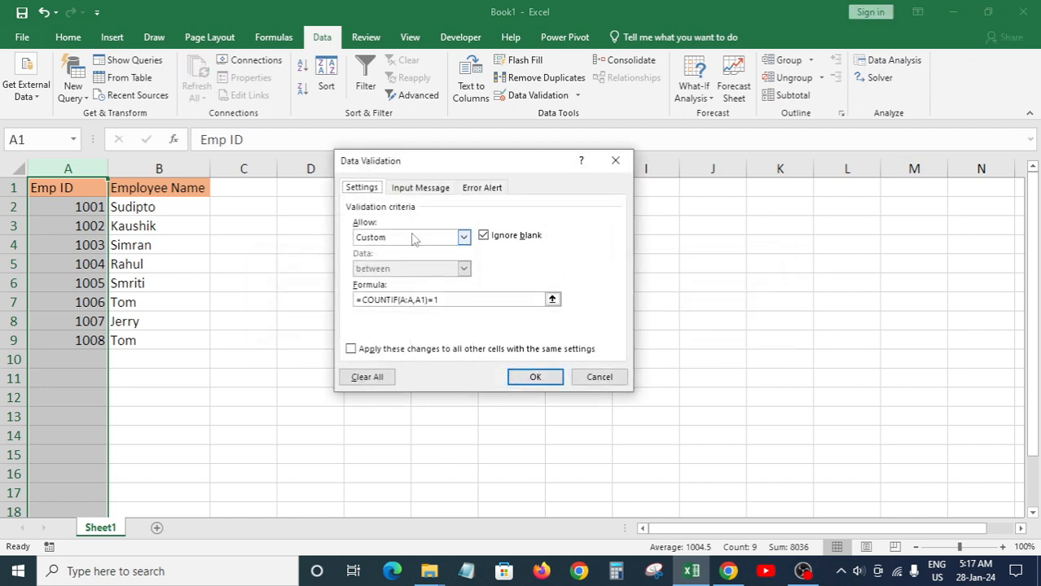
{"action": "left_click", "coordinate": [483, 188]}
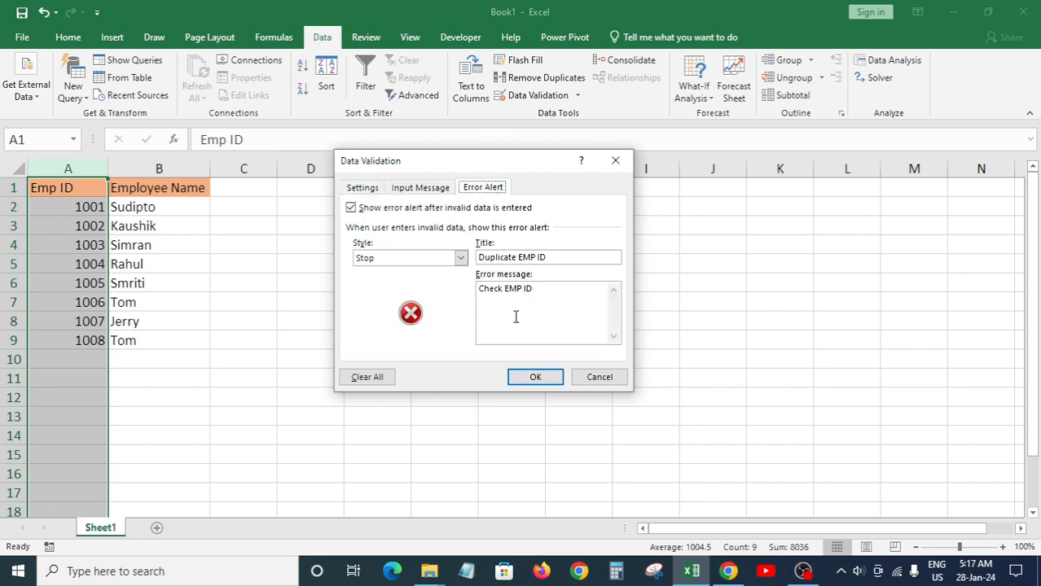
{"action": "left_click", "coordinate": [535, 377]}
{"action": "left_click", "coordinate": [117, 373]}
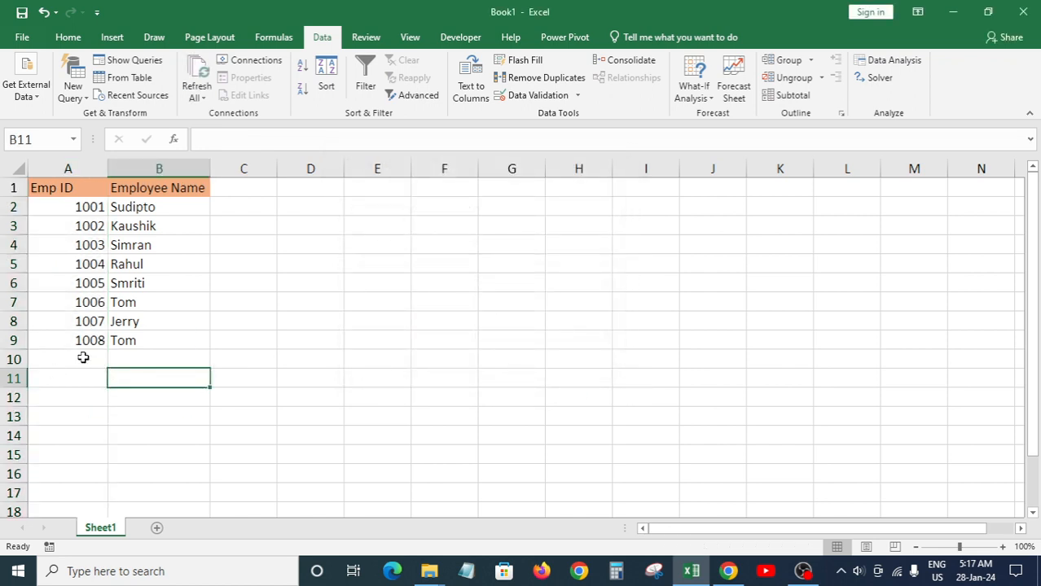
{"action": "left_click", "coordinate": [83, 355]}
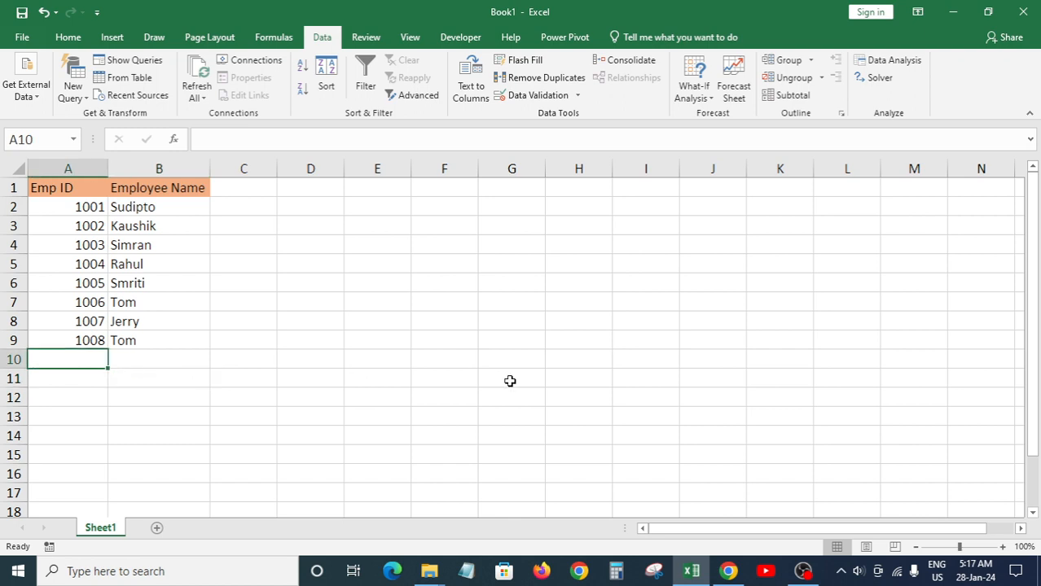
{"action": "type", "text": "1008"}
{"action": "key", "text": "Return"}
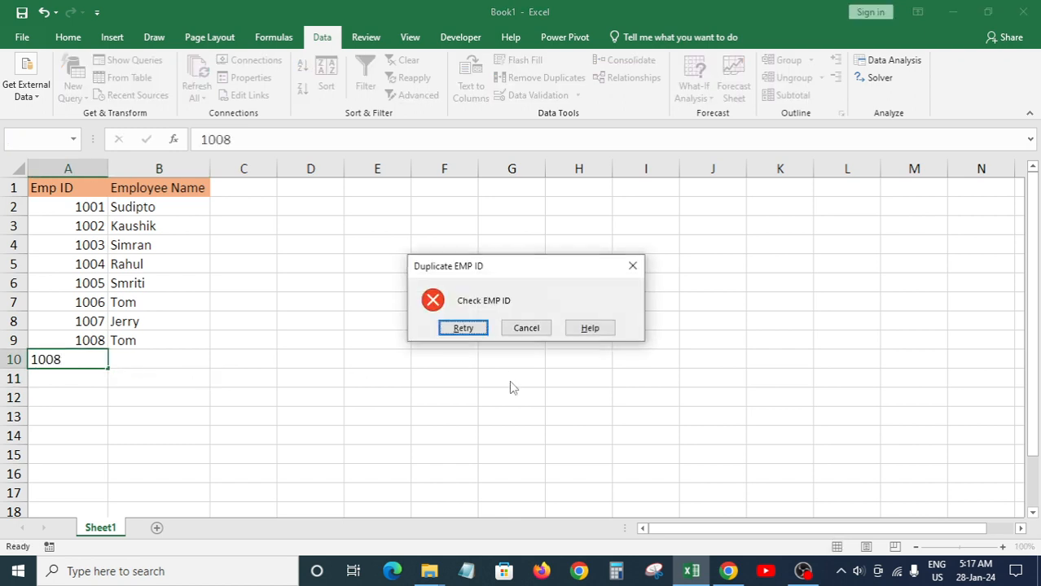
{"action": "key", "text": "Escape"}
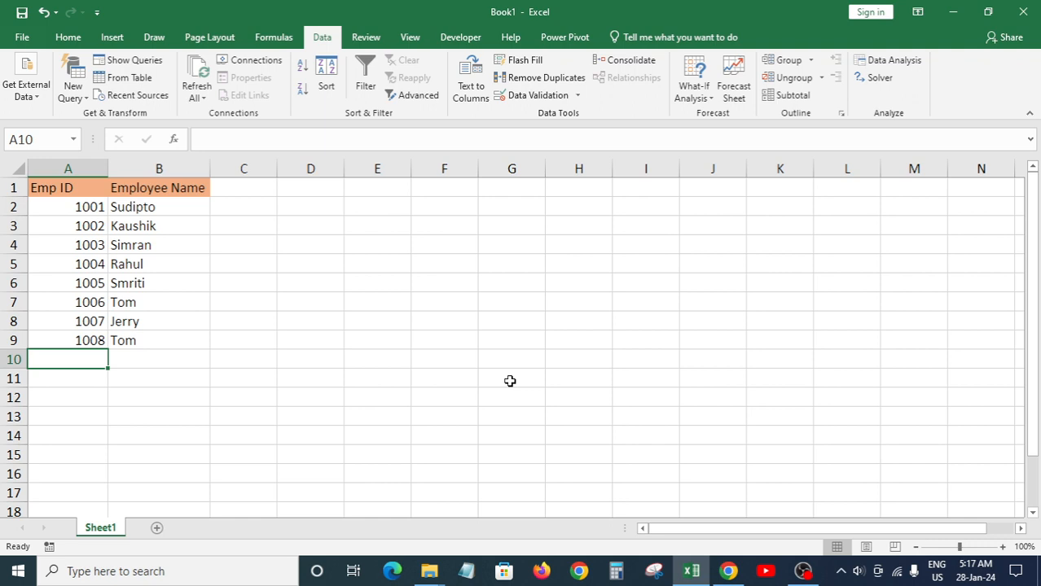
{"action": "type", "text": "1001"}
{"action": "key", "text": "Return"}
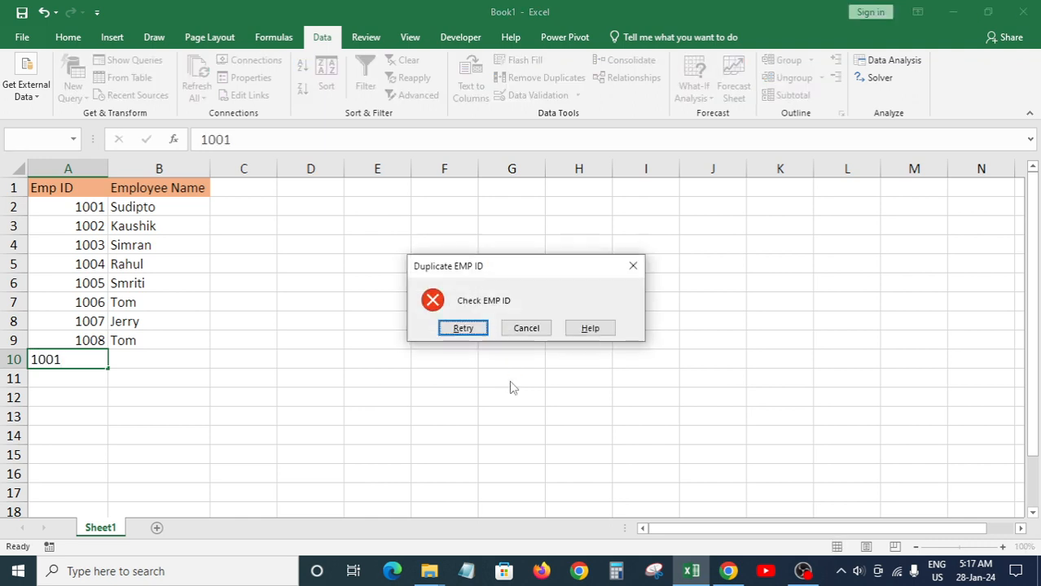
{"action": "key", "text": "Escape"}
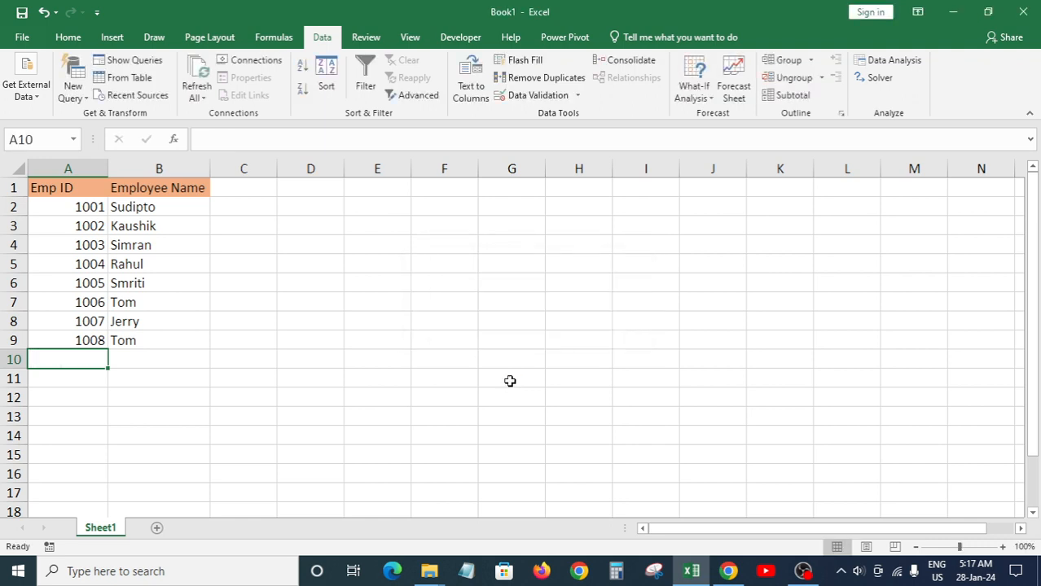
{"action": "left_click", "coordinate": [133, 339]}
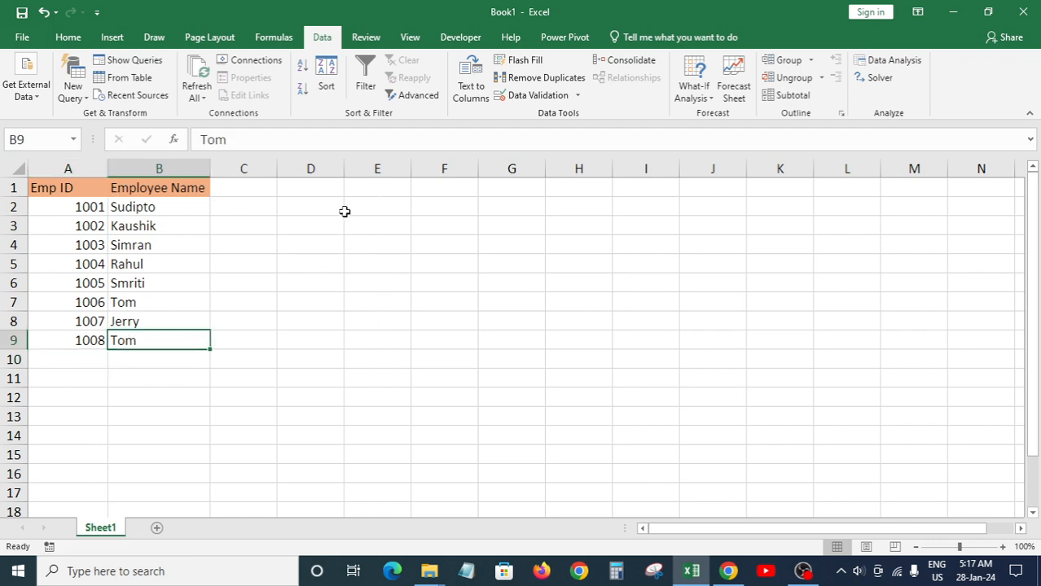
Step: Select the Emp IDs in A2:A8, then the whole column A
{"action": "left_click_drag", "start_coordinate": [96, 207], "coordinate": [85, 323]}
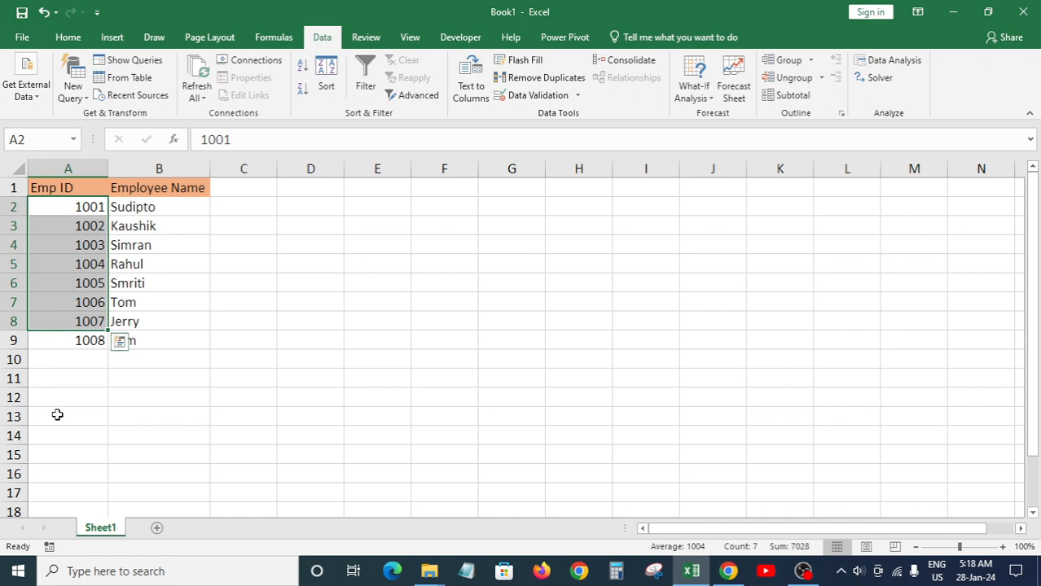
{"action": "left_click", "coordinate": [74, 356]}
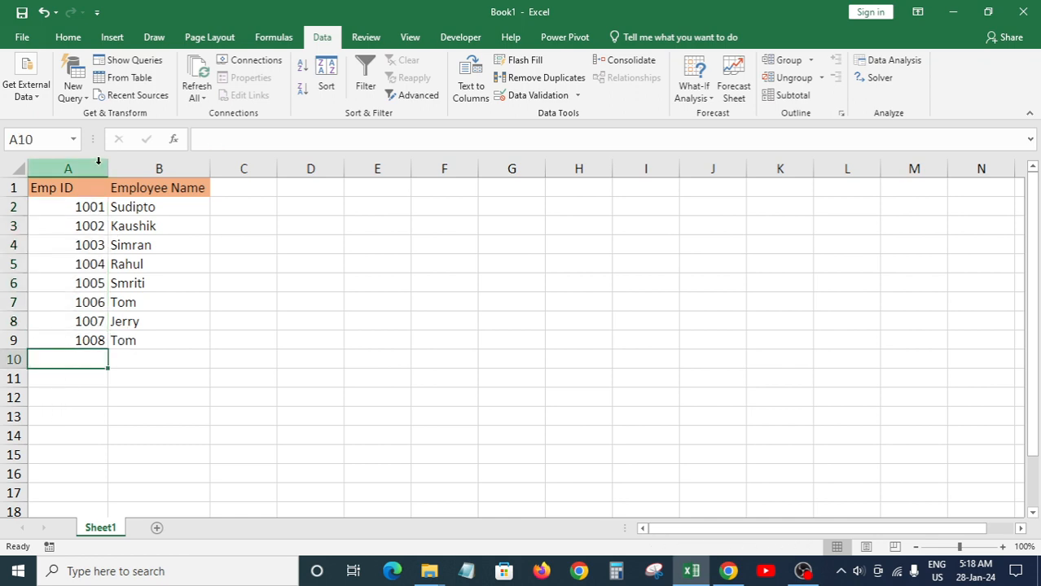
{"action": "left_click_drag", "start_coordinate": [95, 161], "coordinate": [96, 166]}
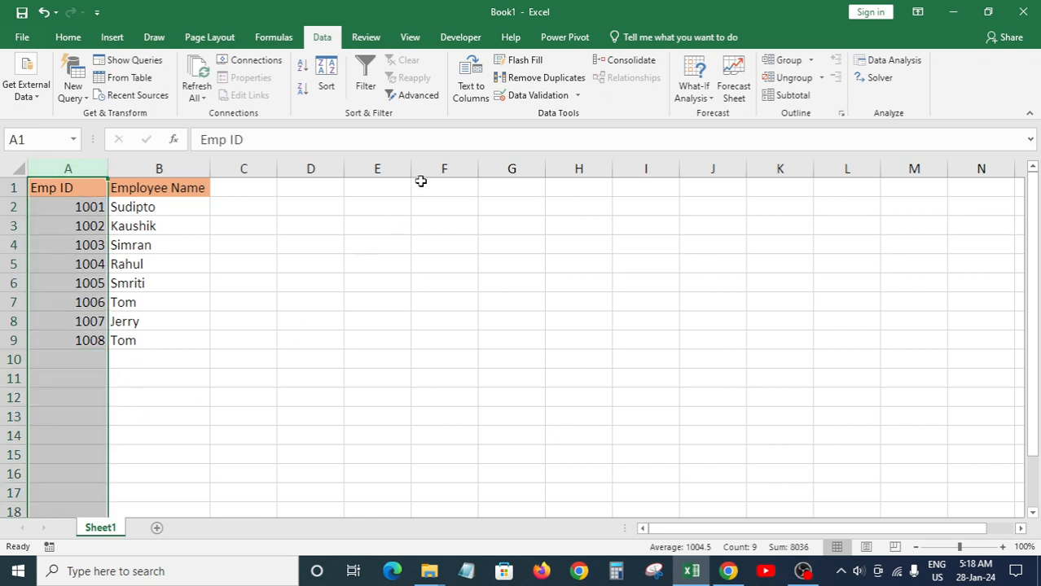
Step: On the Home ribbon, open and close Conditional Formatting without changes, ending on an empty cell in column F
{"action": "left_click", "coordinate": [70, 38]}
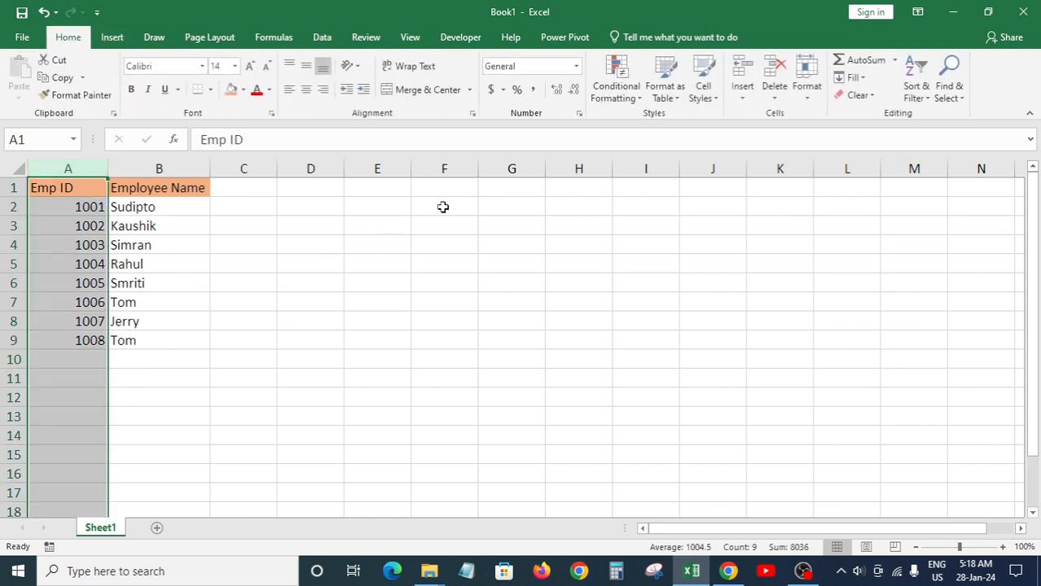
{"action": "left_click", "coordinate": [631, 96]}
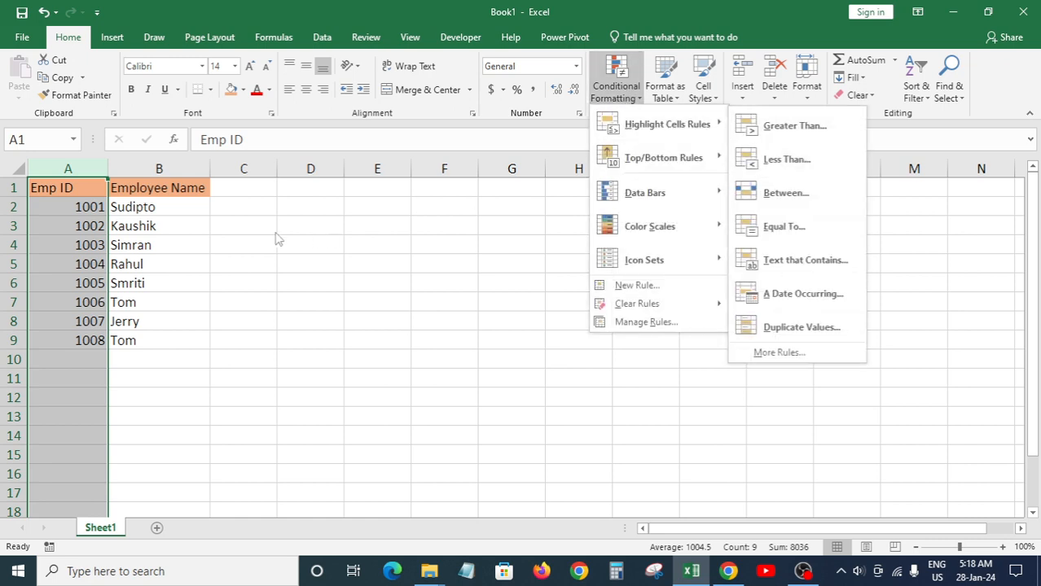
{"action": "left_click", "coordinate": [60, 212]}
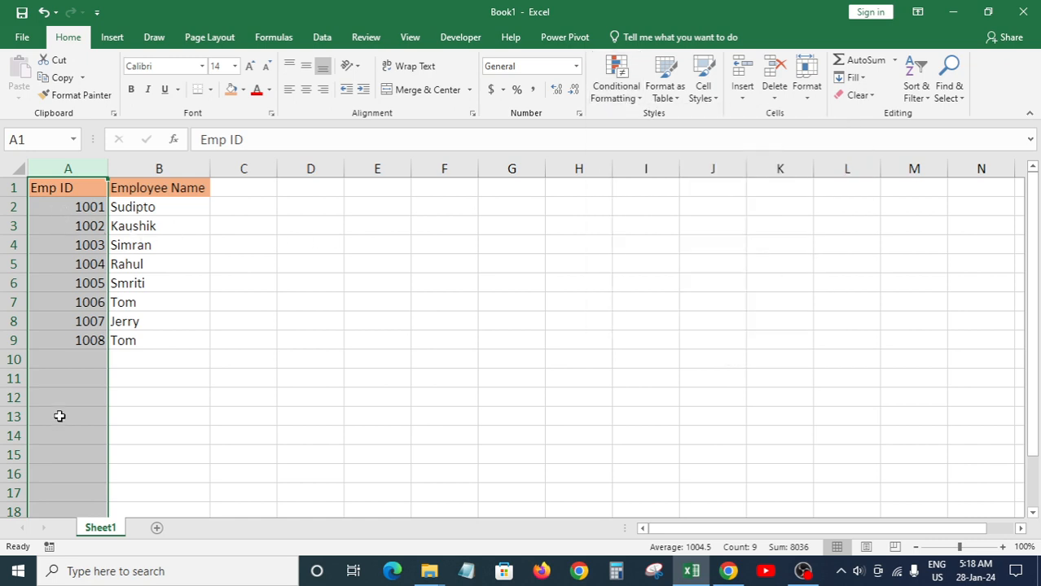
{"action": "left_click", "coordinate": [77, 357]}
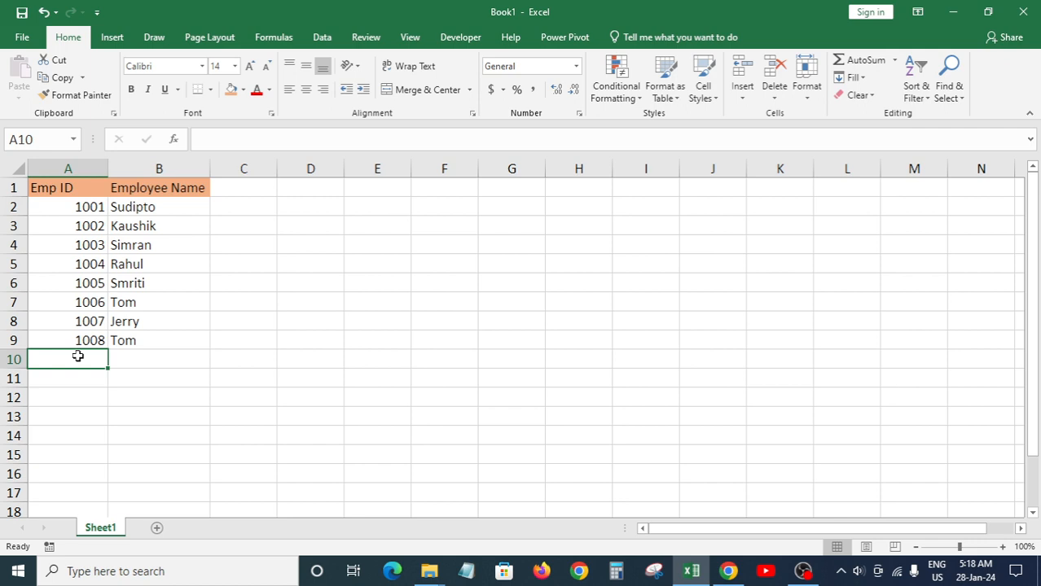
{"action": "left_click", "coordinate": [424, 208]}
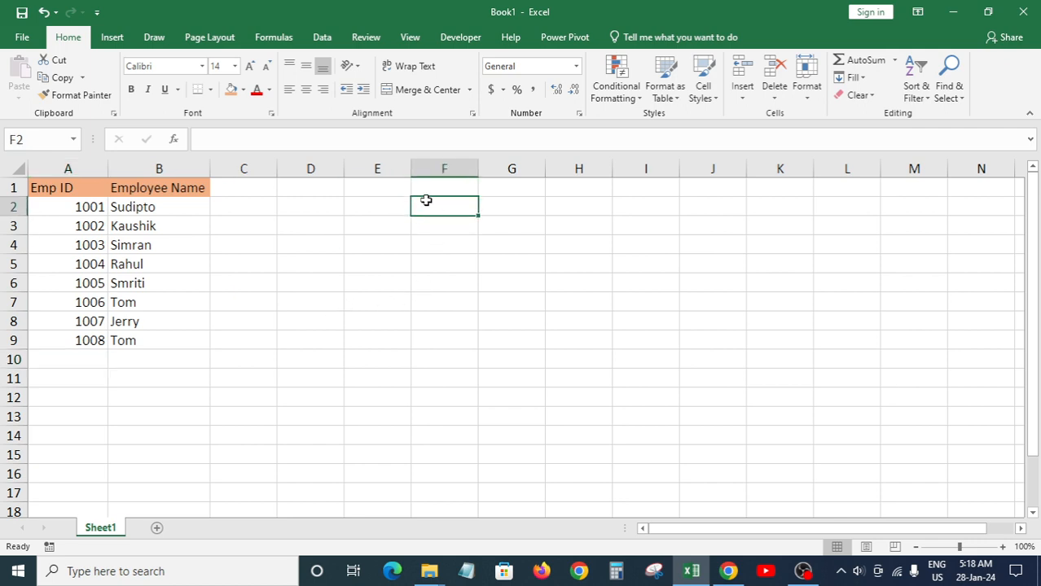
Step: Enter the heading 'EMP ID' in cell F1
{"action": "left_click", "coordinate": [429, 193]}
{"action": "type", "text": "EMP"}
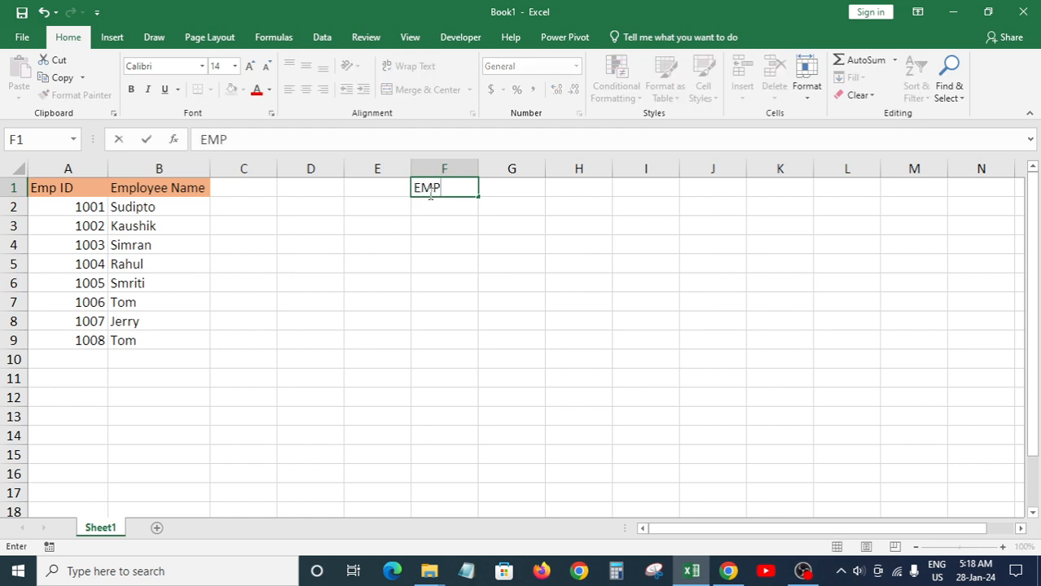
{"action": "key", "text": "Return"}
{"action": "left_click", "coordinate": [430, 196]}
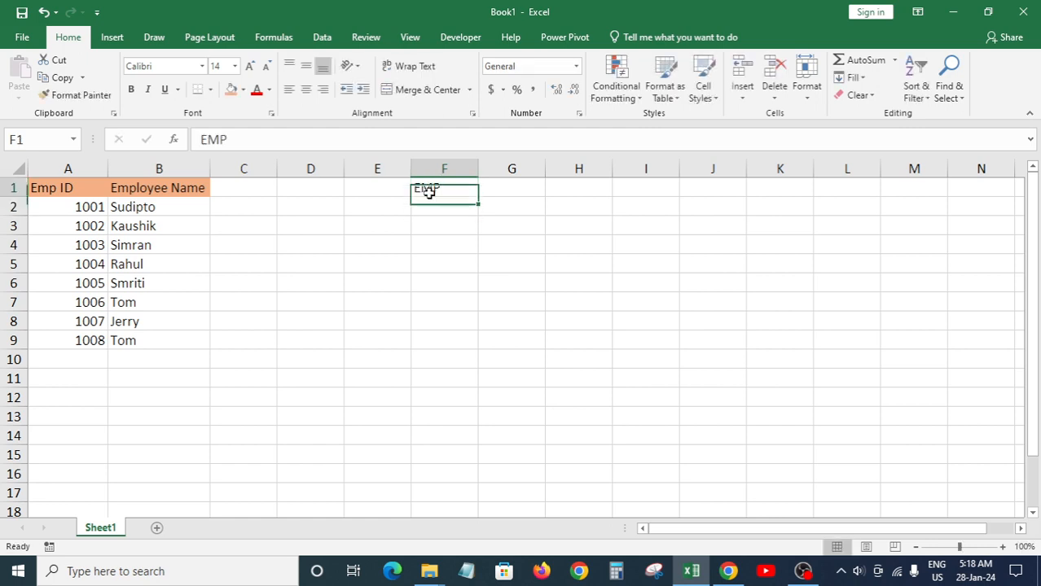
{"action": "key", "text": "F2"}
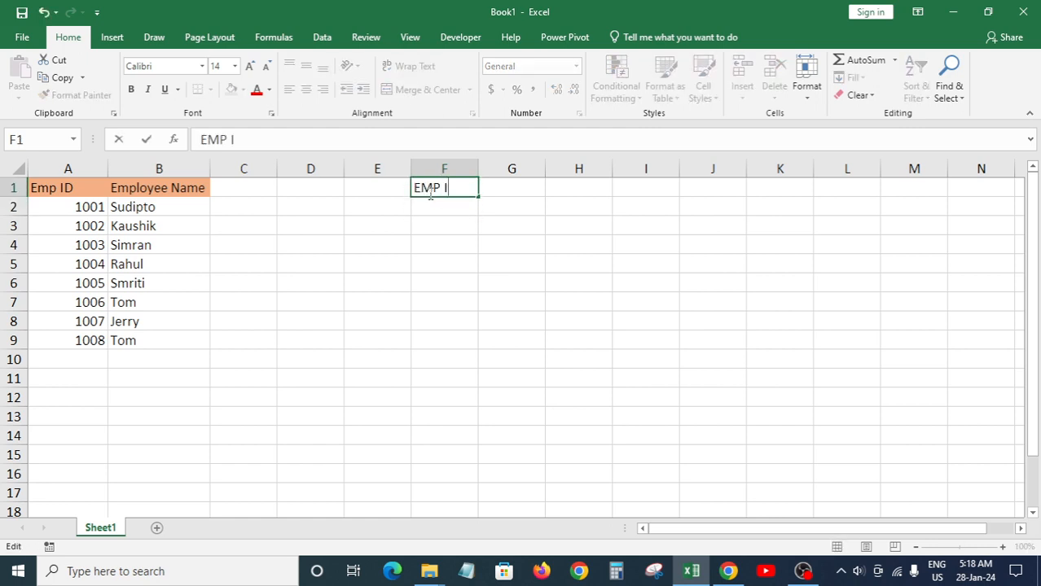
{"action": "key", "text": "Return"}
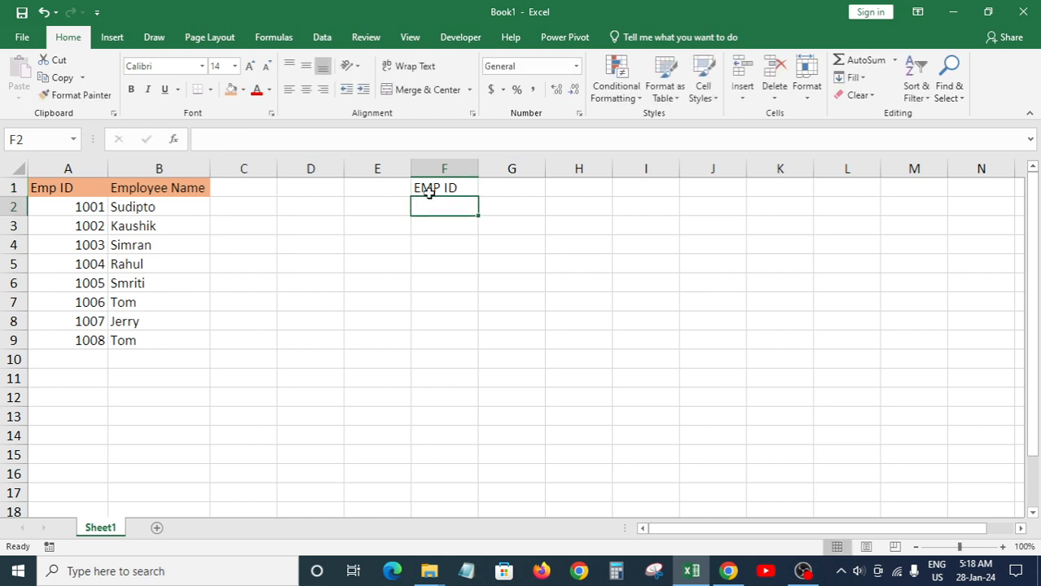
Step: Enter 1001 and 1002 in F2:F3 and fill the series down to 1016 in F17
{"action": "type", "text": "1001"}
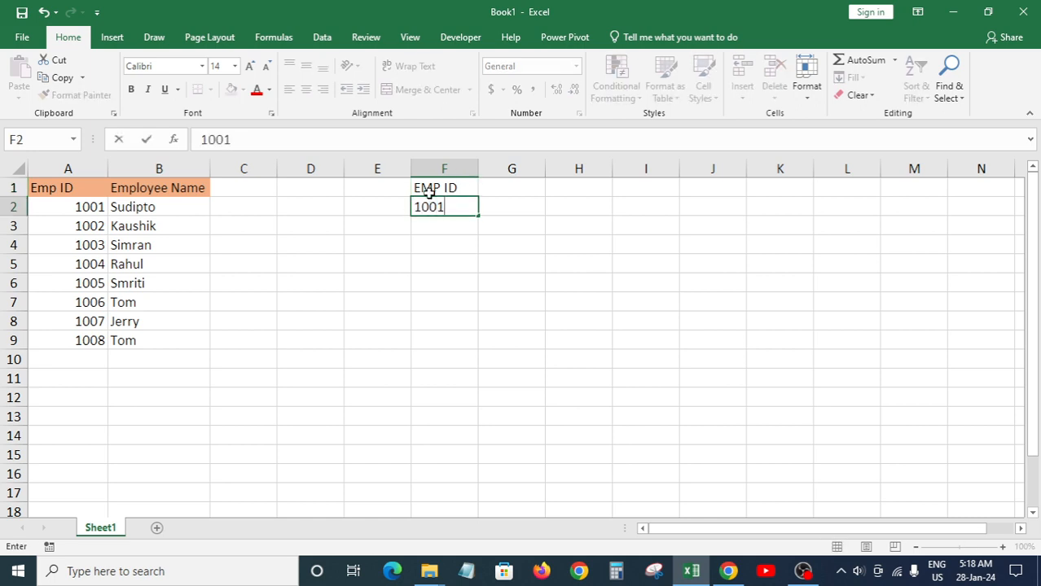
{"action": "key", "text": "Return"}
{"action": "type", "text": "10"}
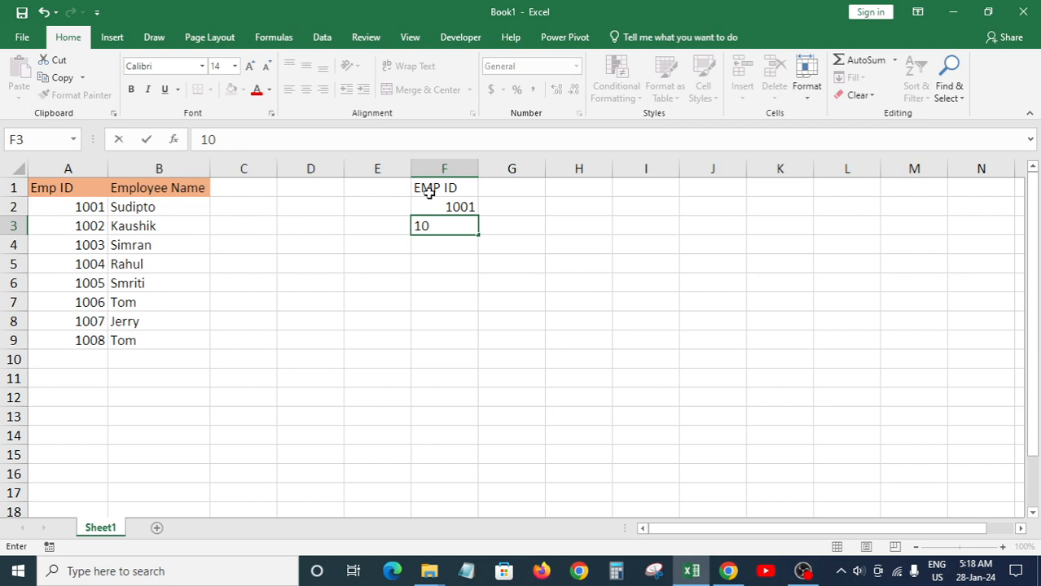
{"action": "key", "text": "Return"}
{"action": "key", "text": "Up"}
{"action": "key", "text": "Up"}
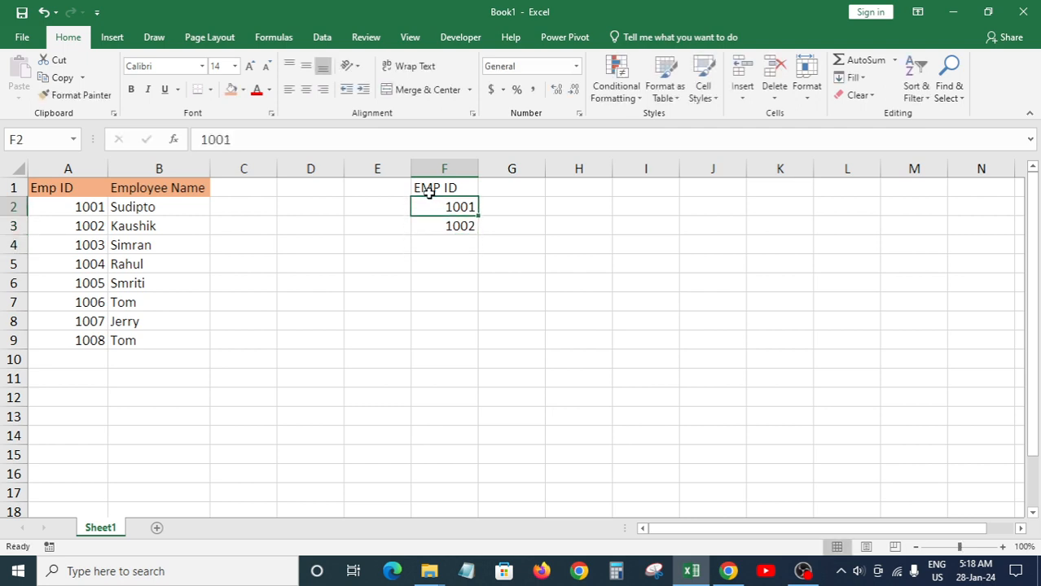
{"action": "key", "text": "shift+Down"}
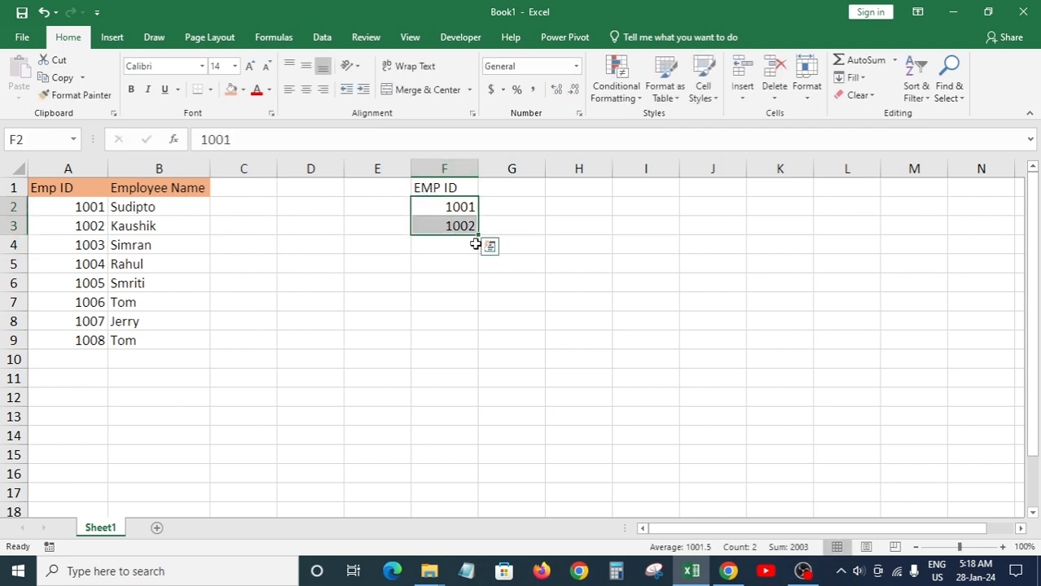
{"action": "left_click_drag", "start_coordinate": [479, 236], "coordinate": [483, 493]}
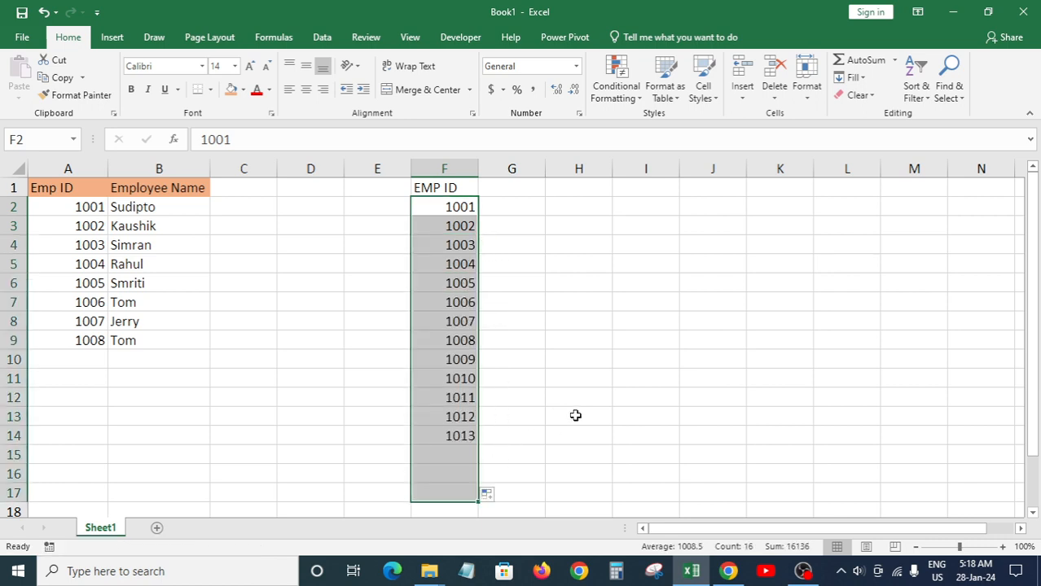
{"action": "left_click", "coordinate": [575, 414]}
Step: Copy the helper ID 1001 from F2
{"action": "left_click", "coordinate": [461, 380]}
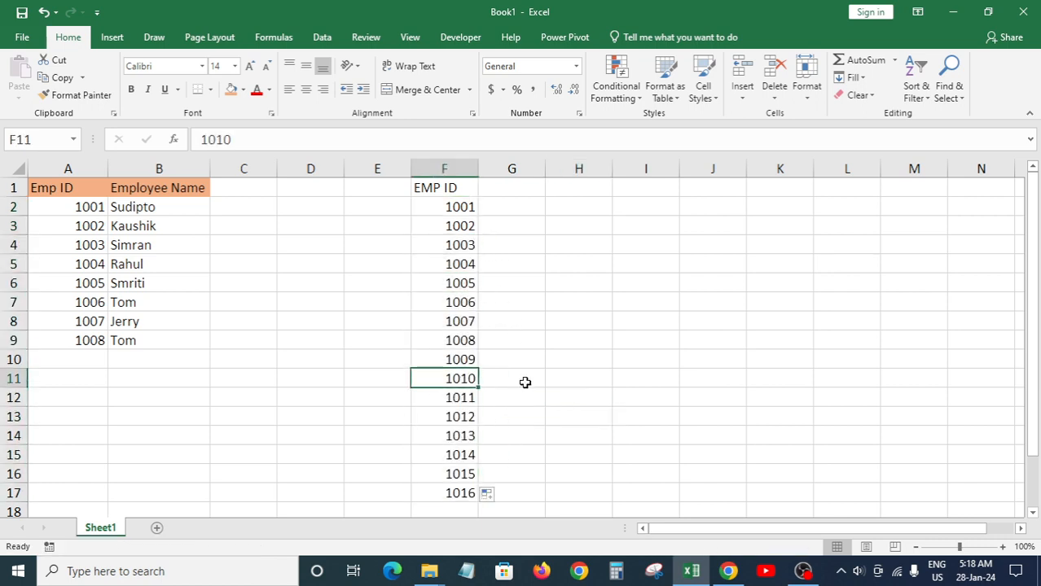
{"action": "key", "text": "ctrl+c"}
{"action": "key", "text": "Escape"}
{"action": "left_click", "coordinate": [468, 209]}
{"action": "key", "text": "ctrl+c"}
Step: Paste helper IDs 1001 into A10 and 1002 into A11 as duplicate Emp IDs
{"action": "left_click", "coordinate": [104, 358]}
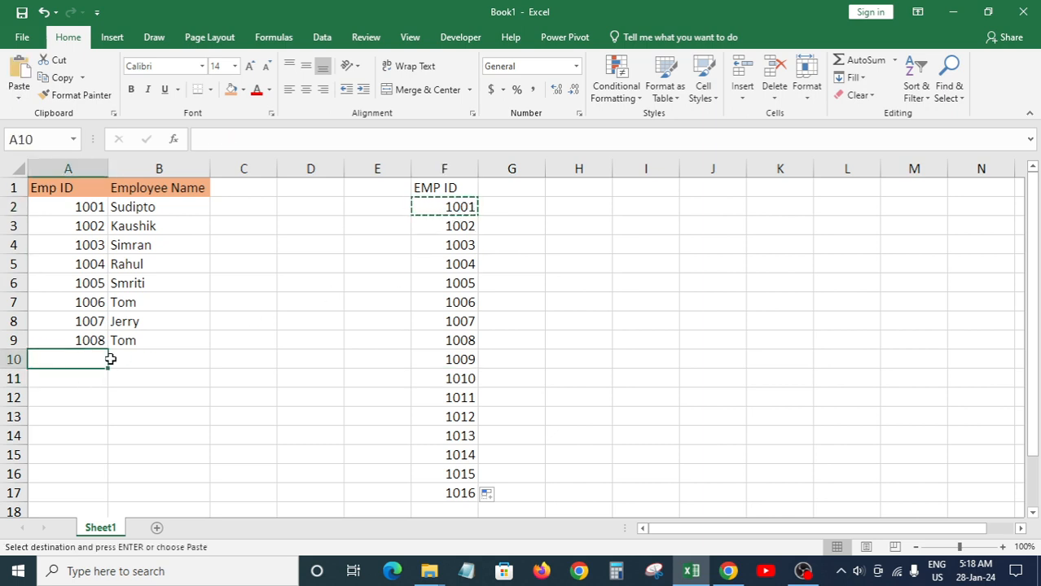
{"action": "key", "text": "ctrl+v"}
{"action": "key", "text": "Escape"}
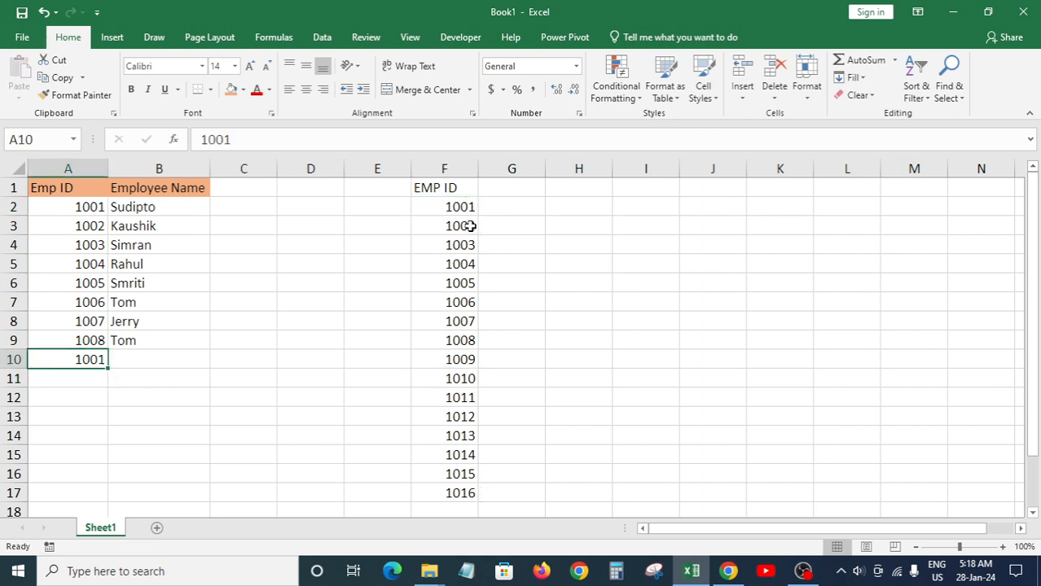
{"action": "left_click", "coordinate": [471, 226]}
{"action": "key", "text": "ctrl+c"}
{"action": "left_click", "coordinate": [93, 378]}
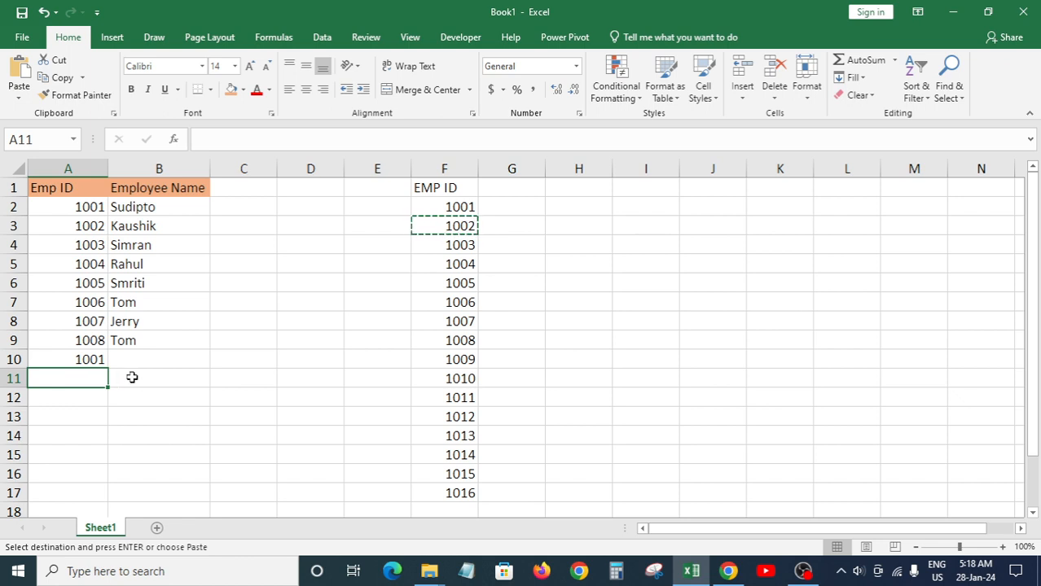
{"action": "key", "text": "ctrl+v"}
{"action": "key", "text": "Escape"}
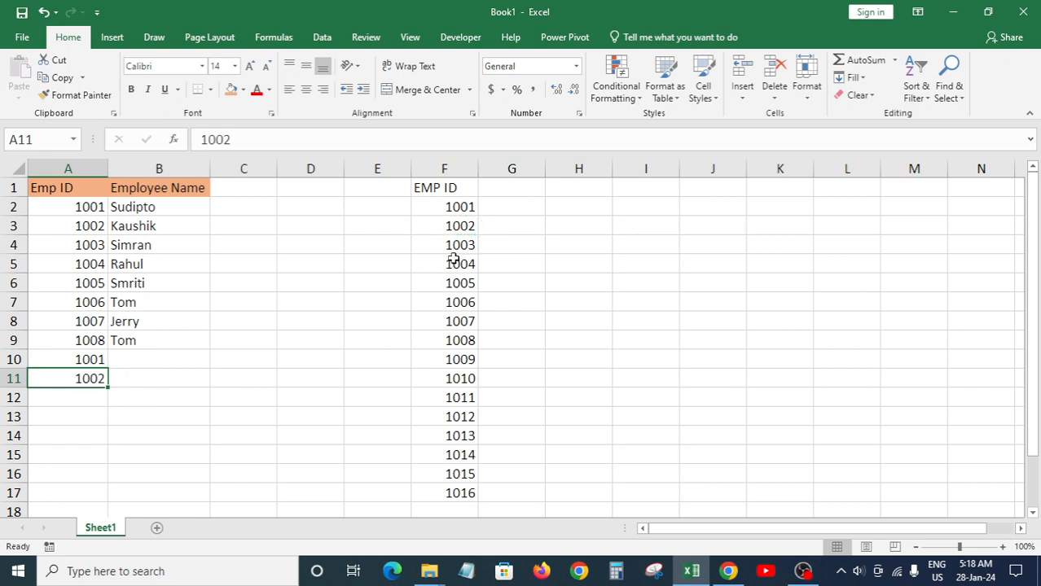
{"action": "left_click", "coordinate": [84, 168]}
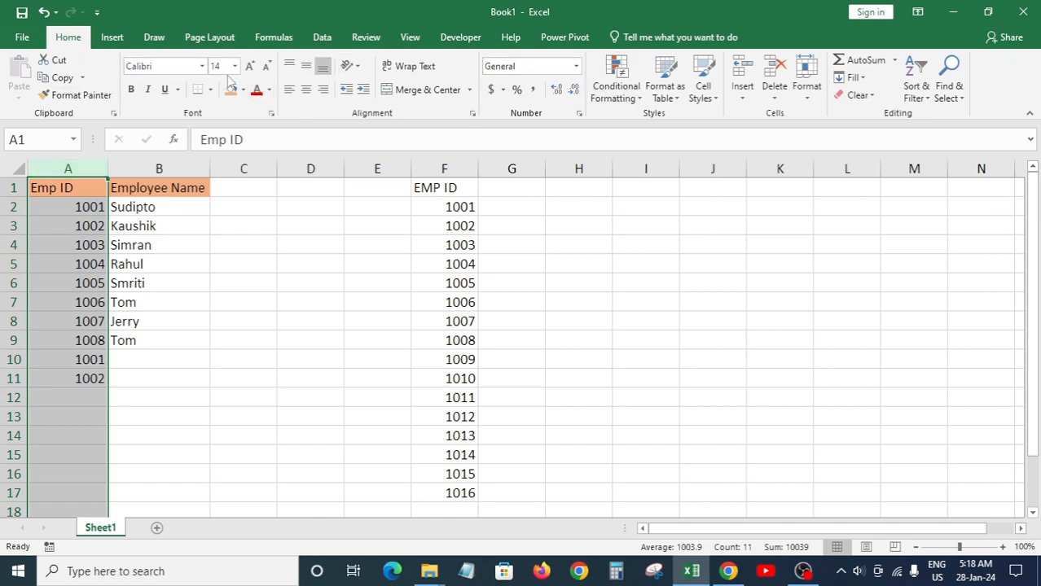
Step: Apply a Duplicate Values rule to column A using Light Red Fill with Dark Red Text
{"action": "left_click", "coordinate": [616, 85]}
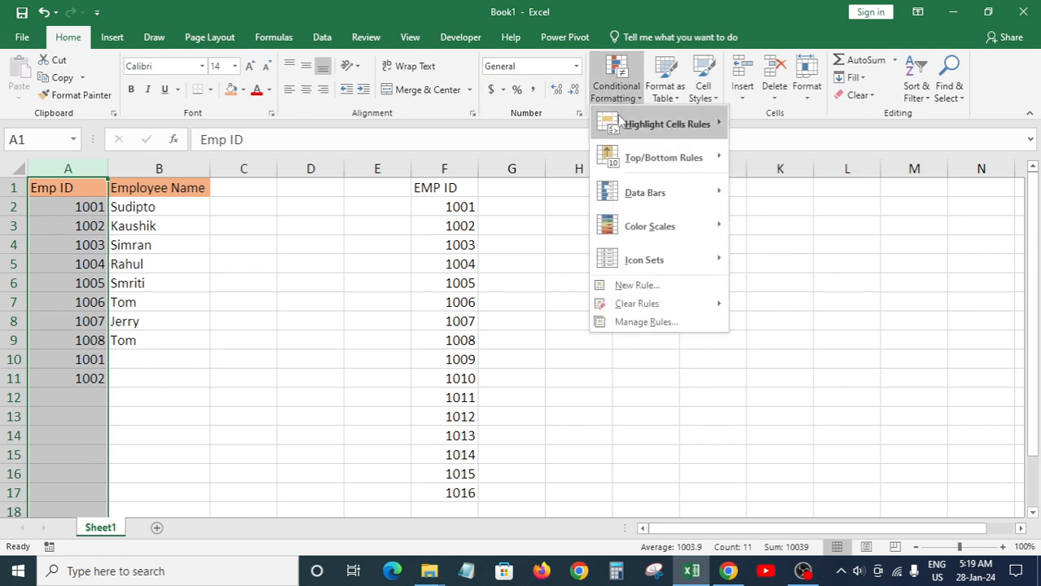
{"action": "mouse_move", "coordinate": [684, 122]}
{"action": "left_click", "coordinate": [774, 327]}
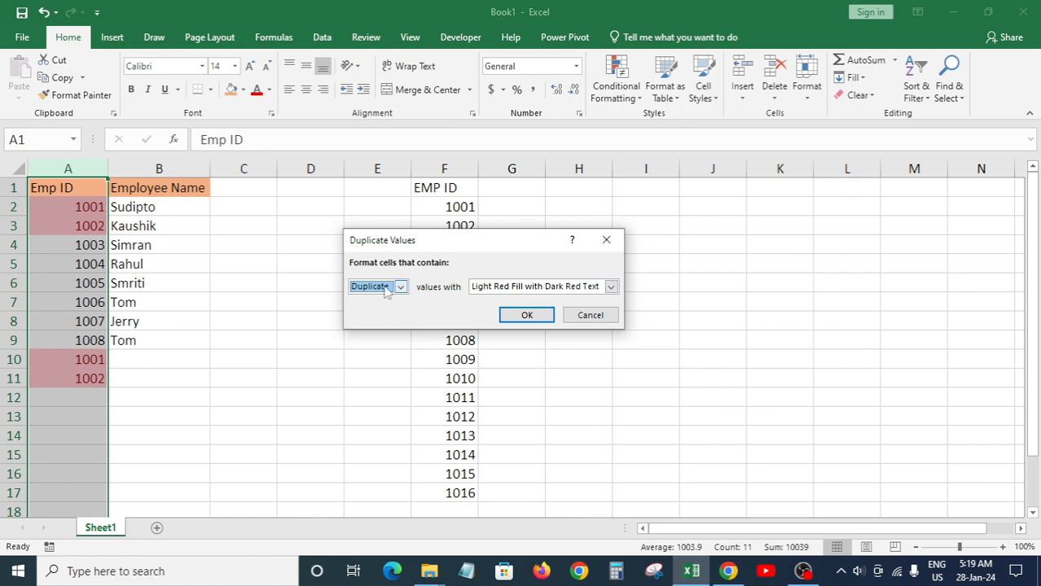
{"action": "left_click", "coordinate": [576, 288]}
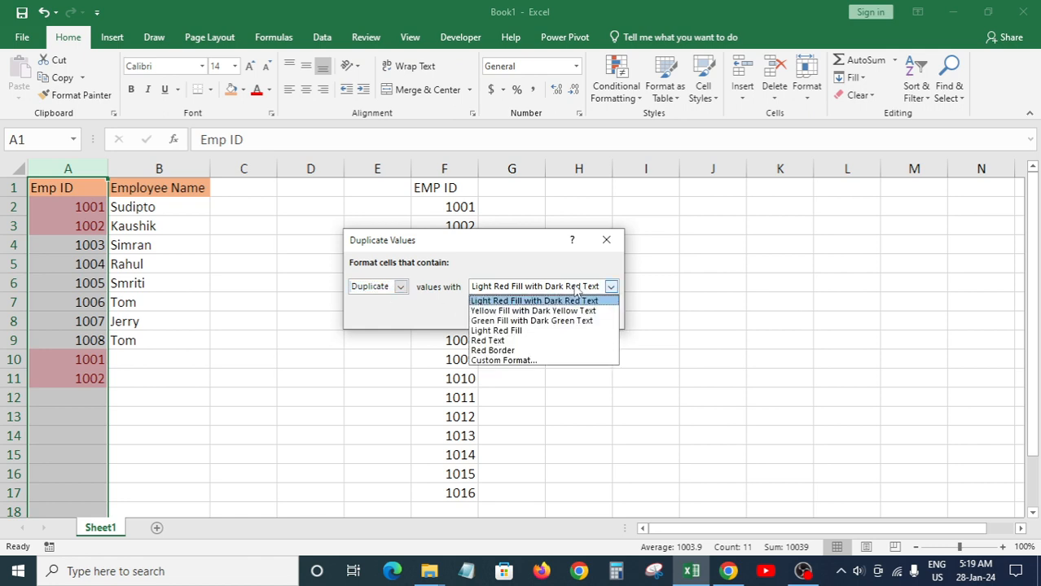
{"action": "left_click", "coordinate": [515, 342]}
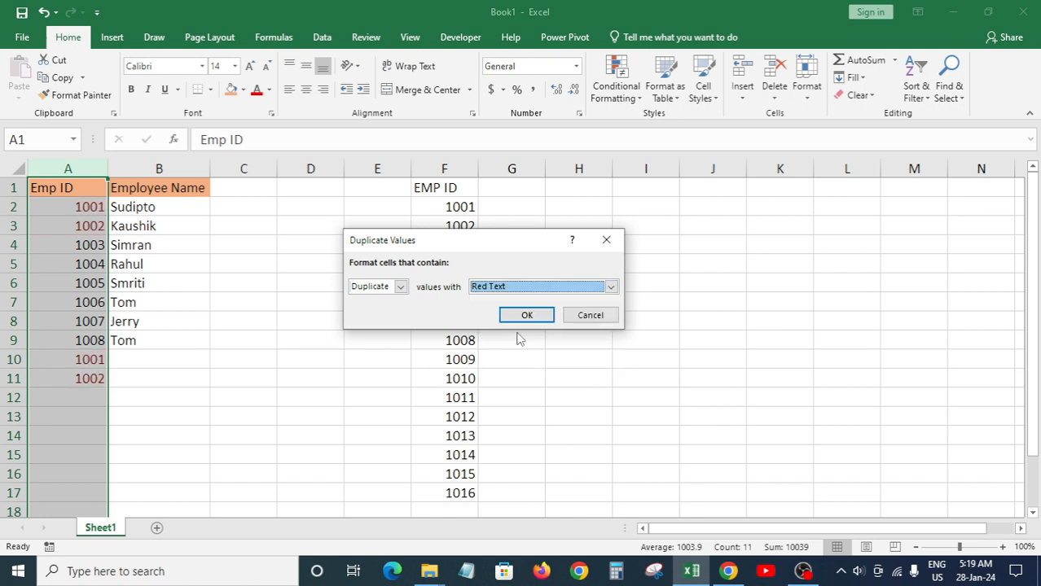
{"action": "left_click", "coordinate": [610, 286]}
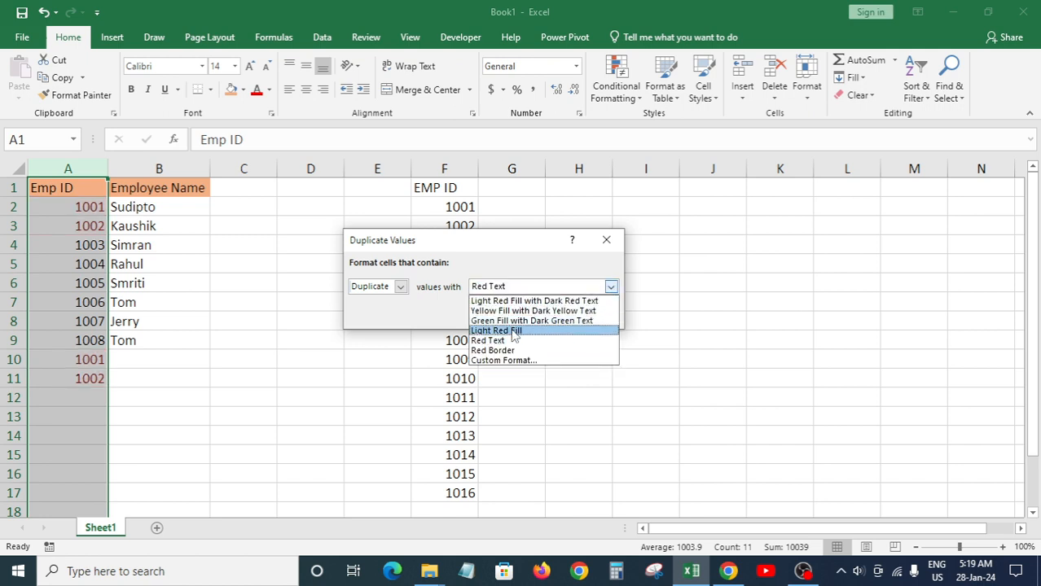
{"action": "left_click", "coordinate": [518, 301]}
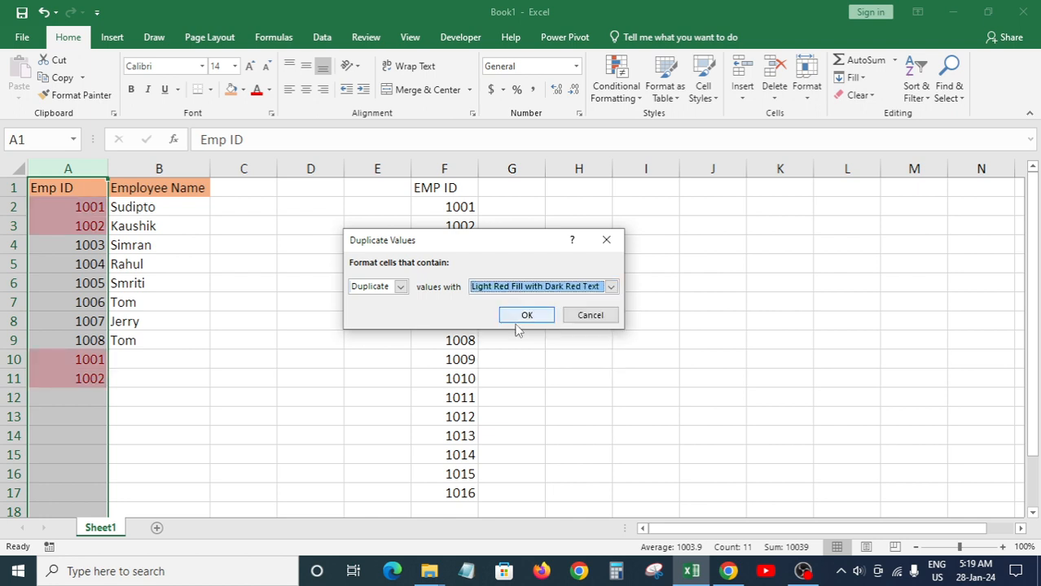
{"action": "left_click", "coordinate": [521, 315]}
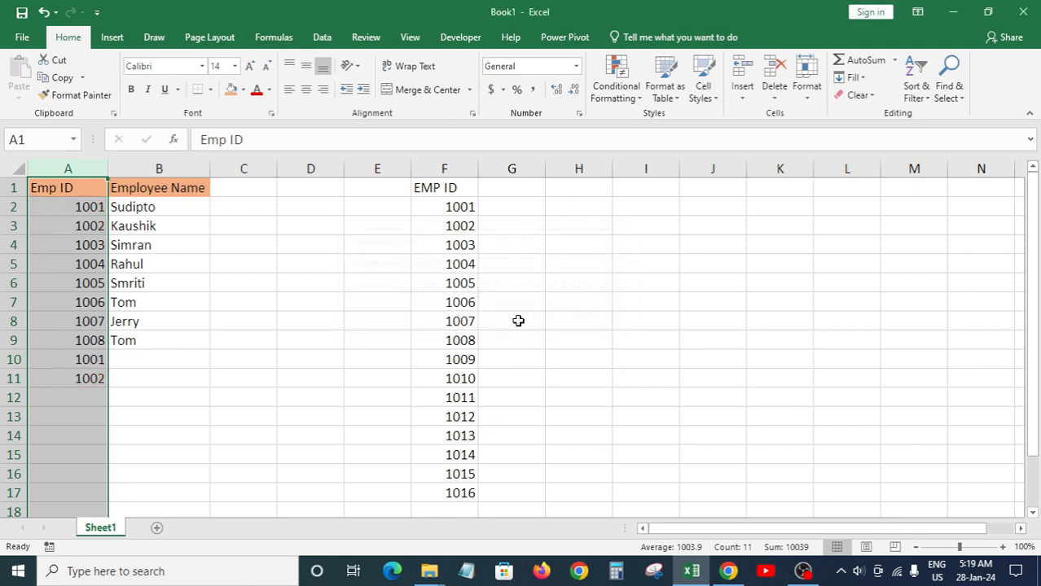
{"action": "left_click", "coordinate": [180, 336]}
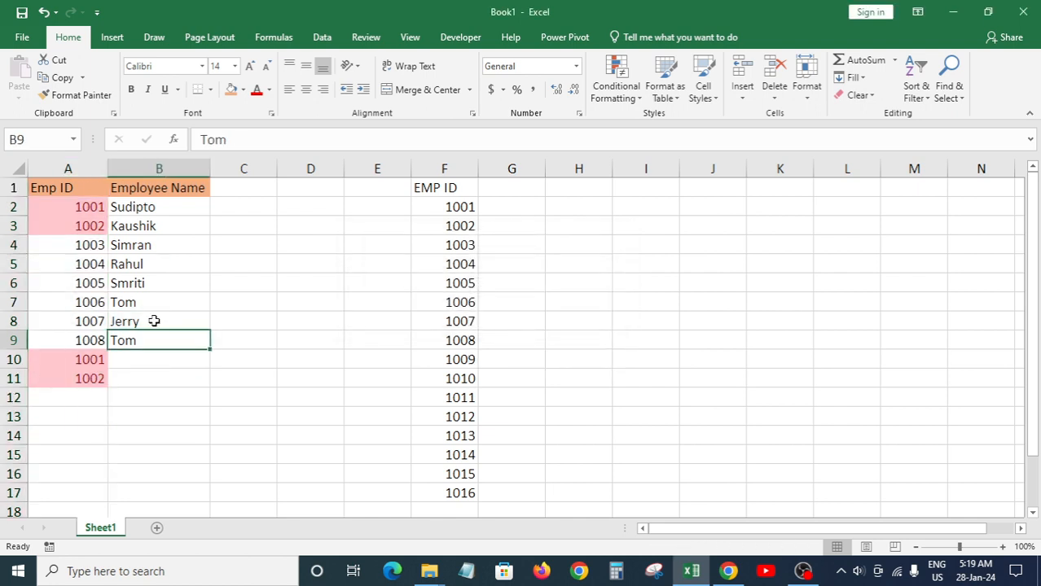
{"action": "left_click", "coordinate": [88, 204]}
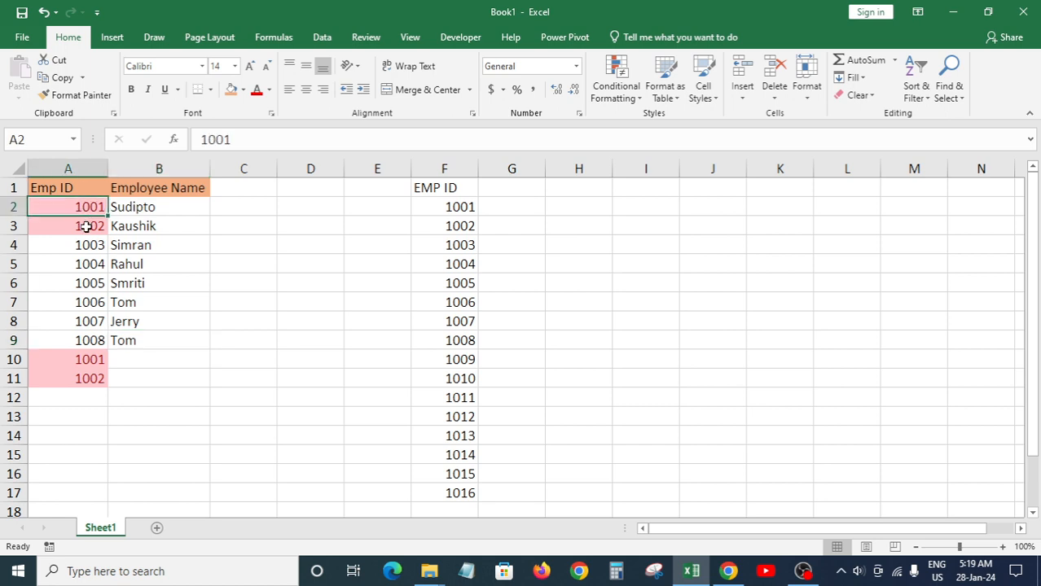
{"action": "left_click", "coordinate": [86, 227]}
{"action": "left_click", "coordinate": [86, 360]}
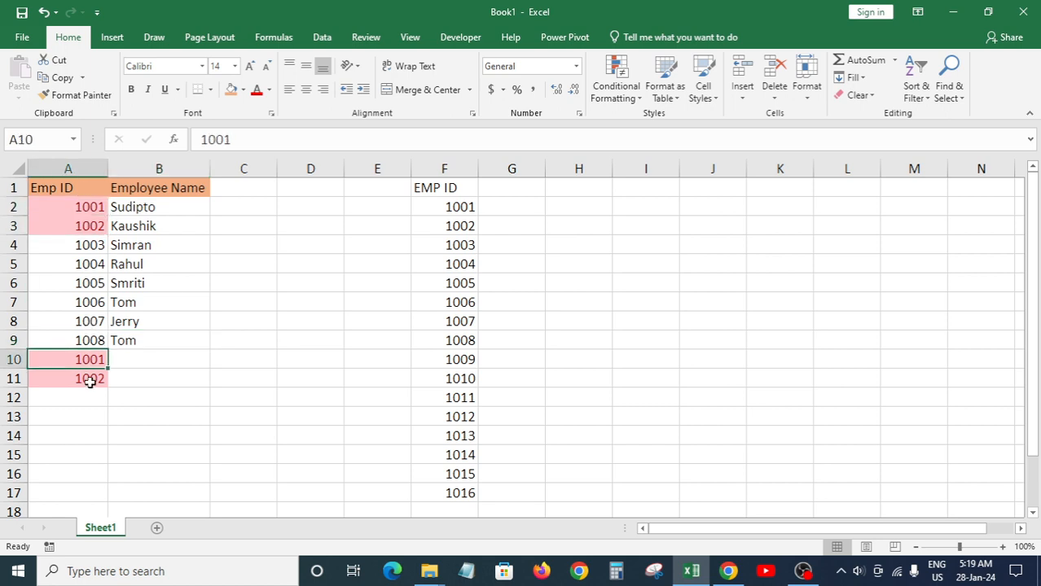
{"action": "left_click", "coordinate": [90, 381]}
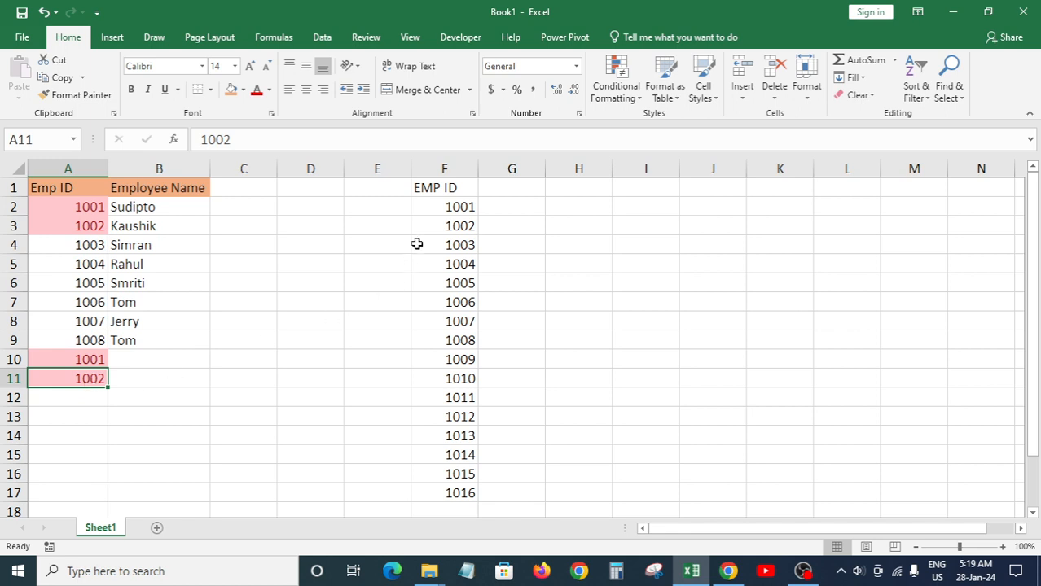
{"action": "left_click", "coordinate": [464, 210]}
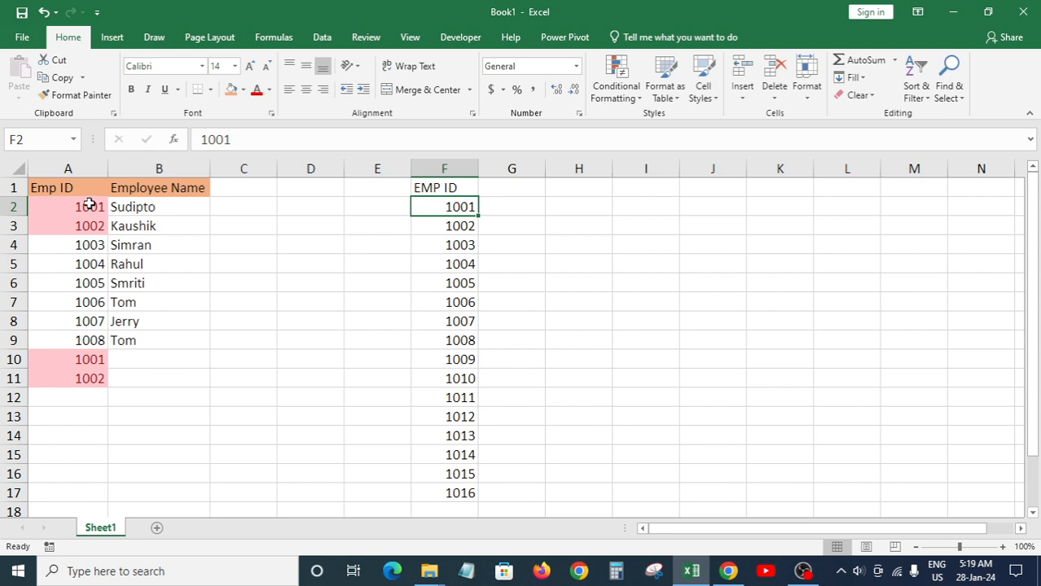
{"action": "left_click_drag", "start_coordinate": [90, 206], "coordinate": [89, 226]}
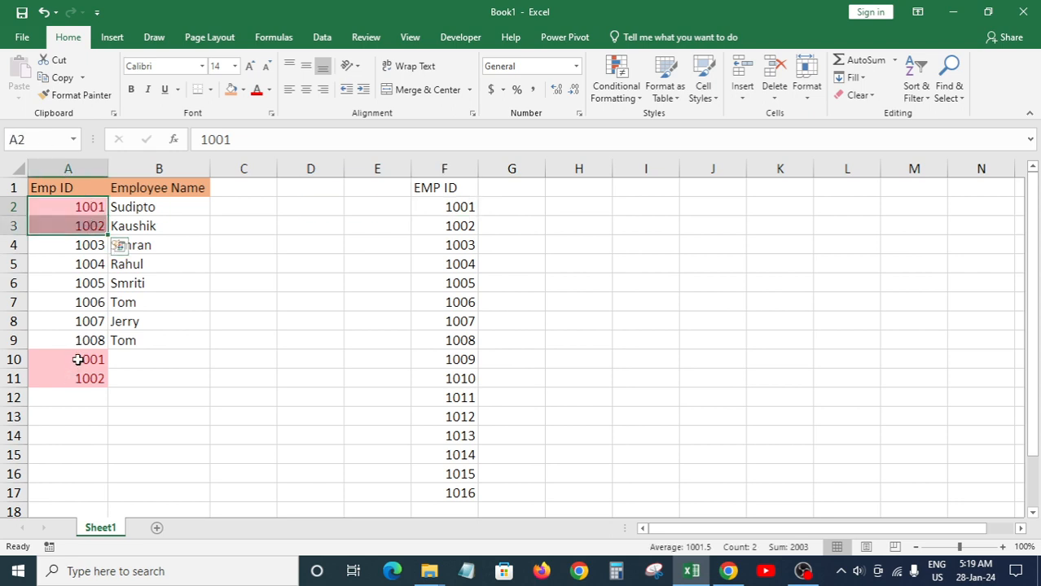
{"action": "left_click_drag", "start_coordinate": [78, 360], "coordinate": [82, 378]}
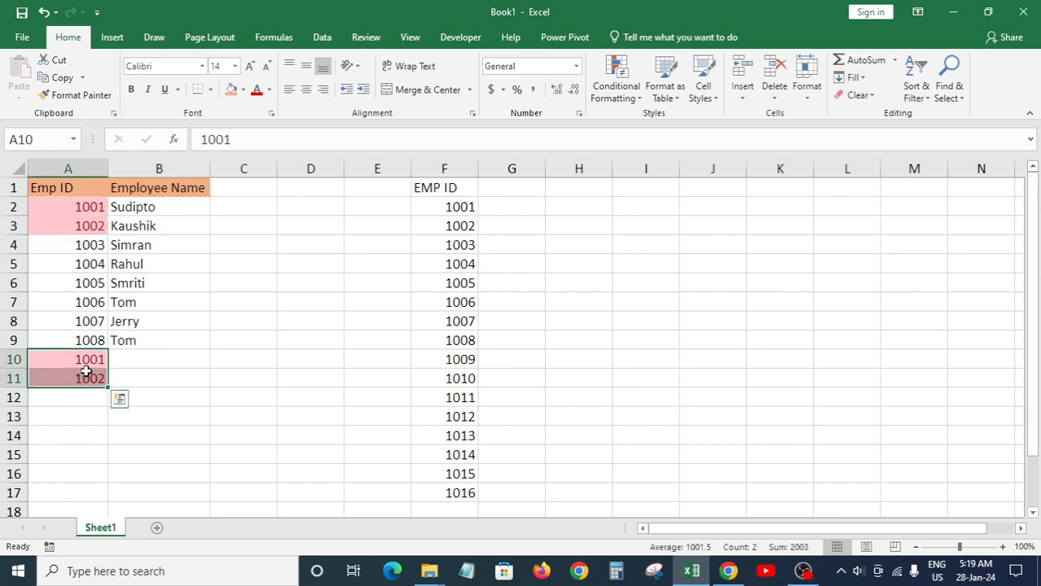
{"action": "left_click", "coordinate": [122, 360]}
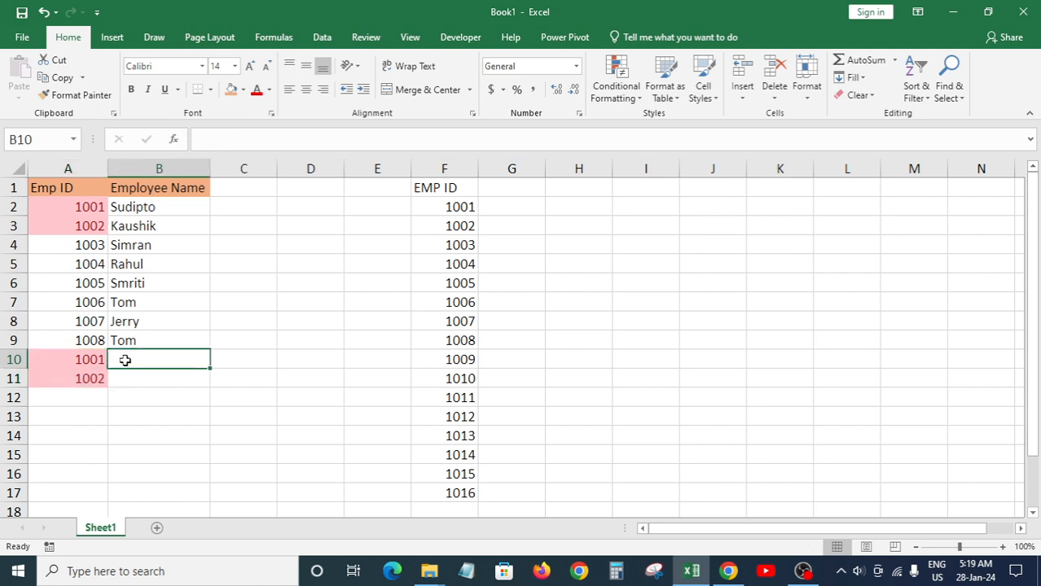
{"action": "left_click", "coordinate": [70, 361]}
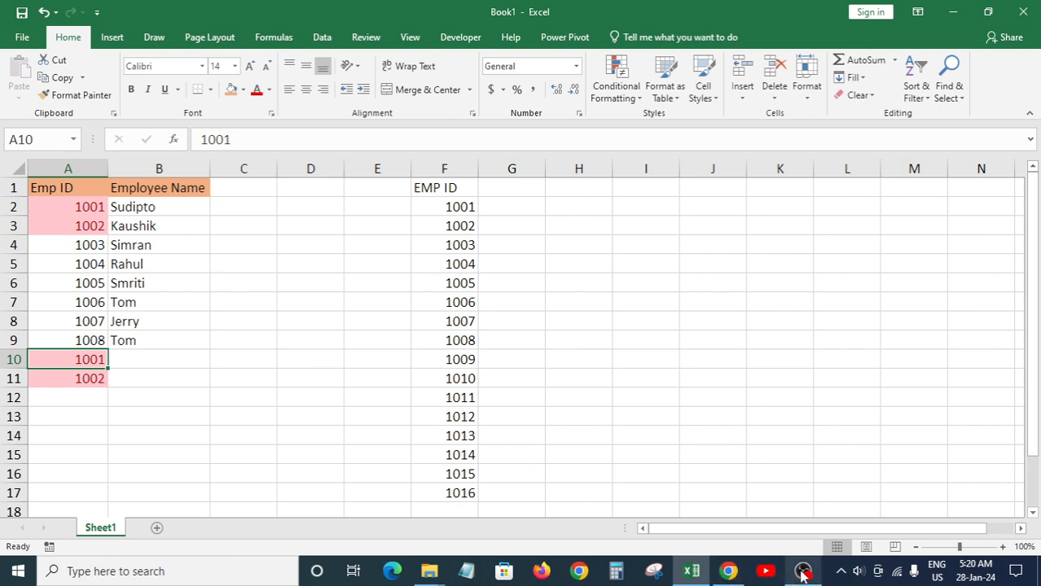
Step: Switch from Excel to the OBS Studio window via the taskbar
{"action": "mouse_move", "coordinate": [803, 572]}
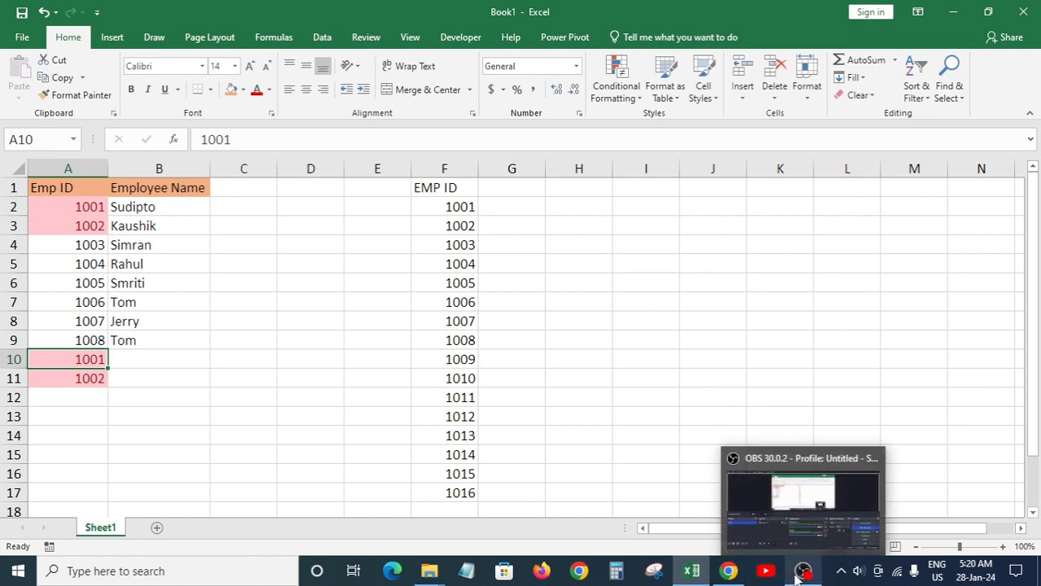
{"action": "left_click", "coordinate": [808, 501]}
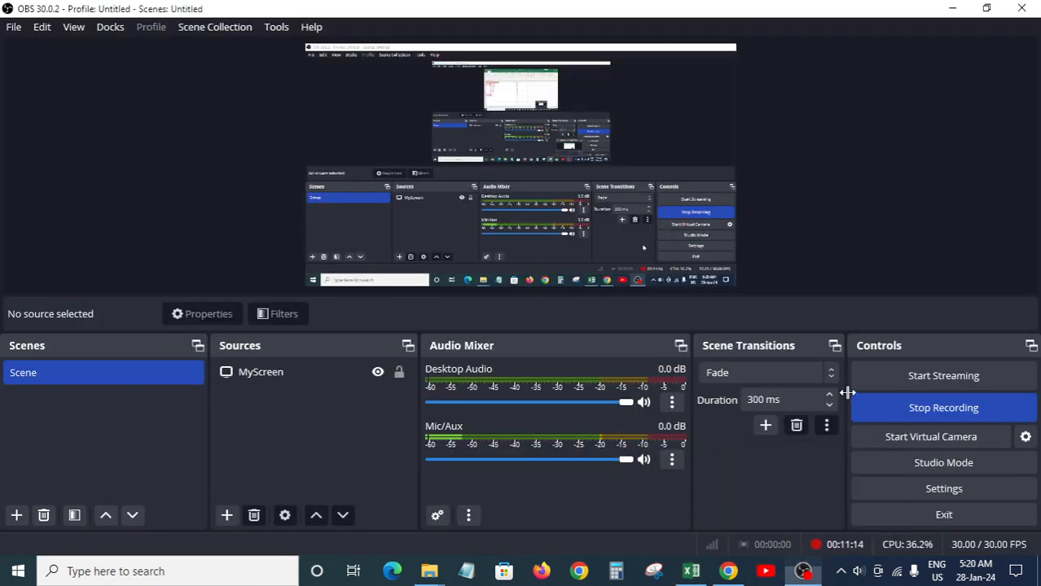